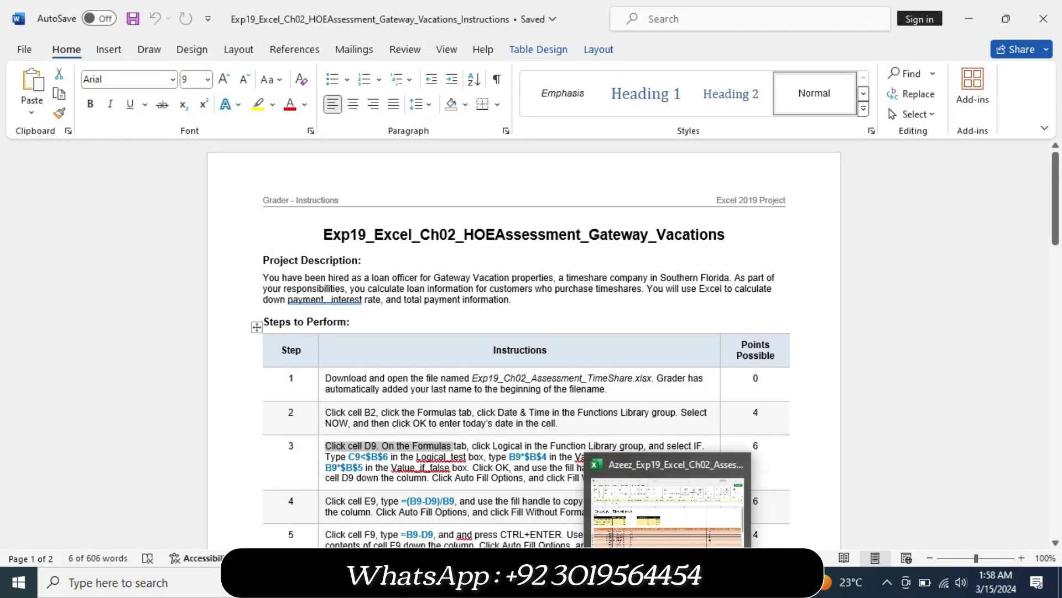
# Highlight the title 'Exp19_Excel_Ch02_HOEAssessment_Gateway_Vacations' in yellow, then switch to the Excel workbook.
pyautogui.moveTo(321, 235); pyautogui.dragTo(695, 226)
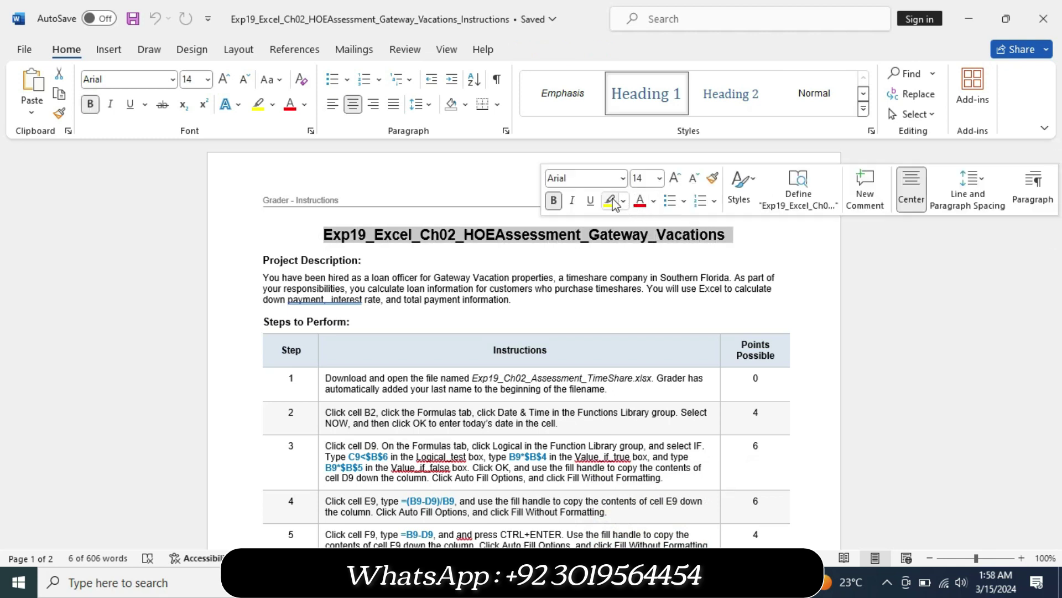
pyautogui.click(672, 200)
pyautogui.click(519, 250)
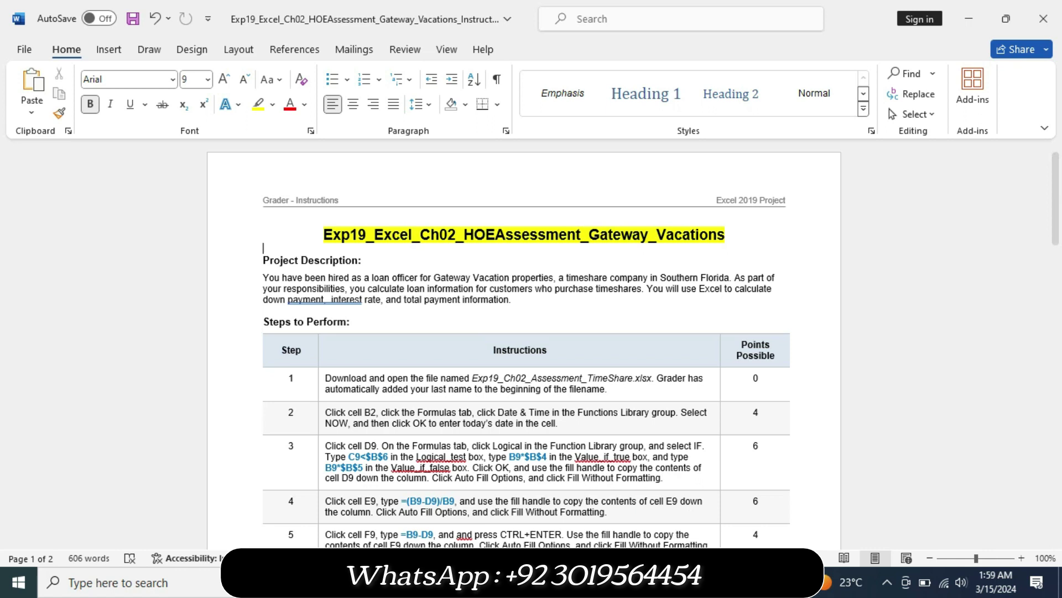
pyautogui.hotkey('alt', 'Tab')
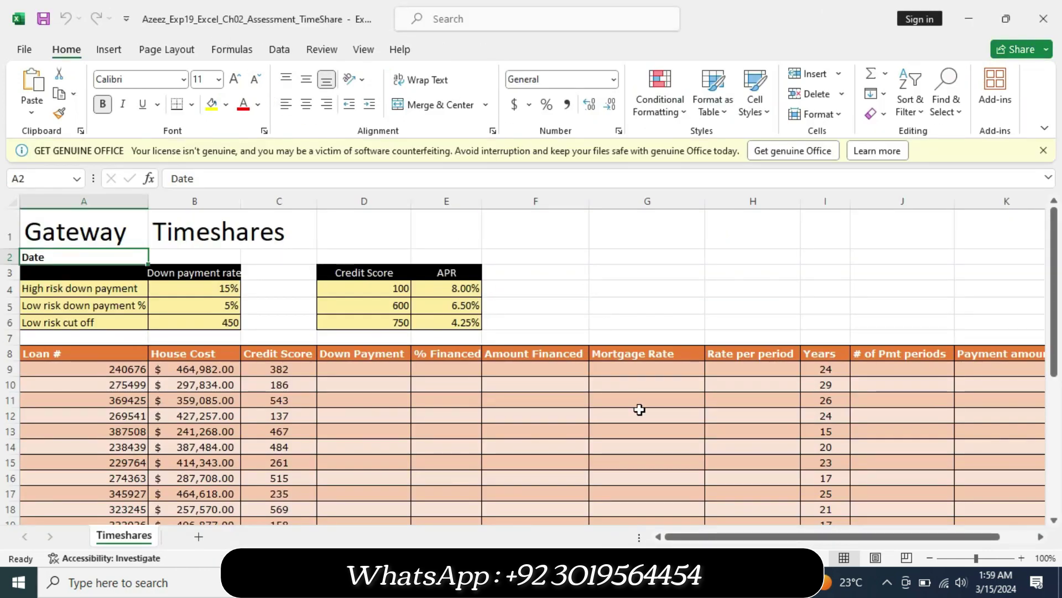
# Dismiss Excel's GET GENUINE OFFICE notice bar and return to the Word instructions.
pyautogui.click(1044, 150)
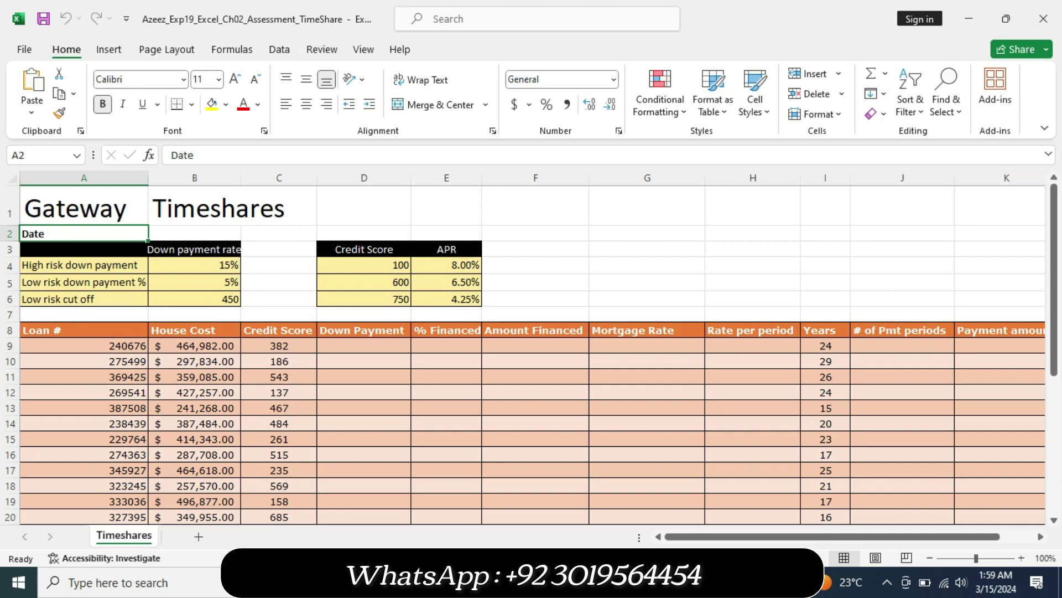
pyautogui.hotkey('alt', 'Tab')
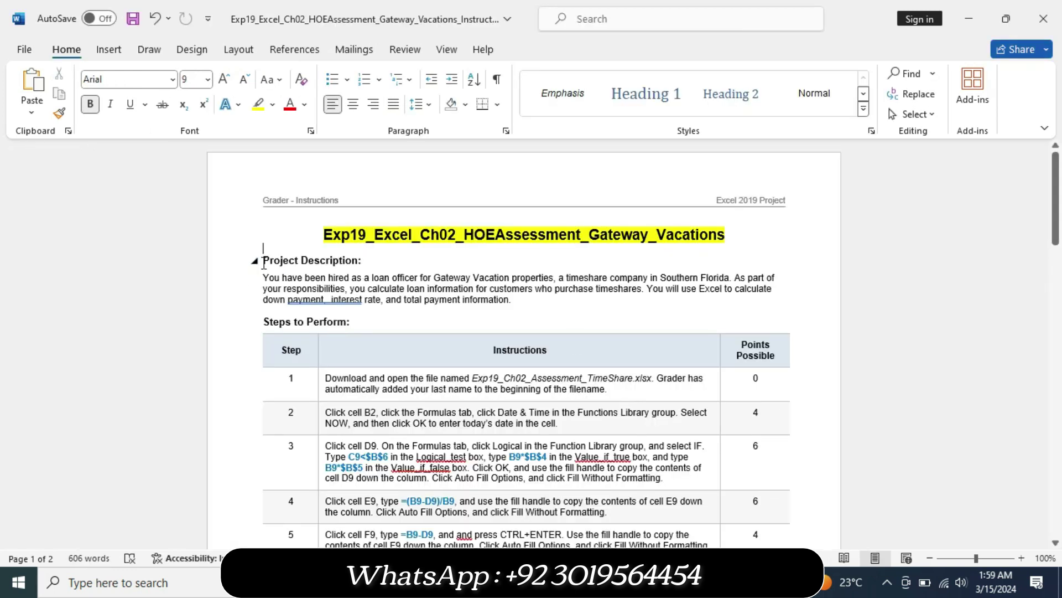
# Highlight the Project Description, then set No Color highlight from the title through that paragraph.
pyautogui.moveTo(264, 260); pyautogui.dragTo(529, 310)
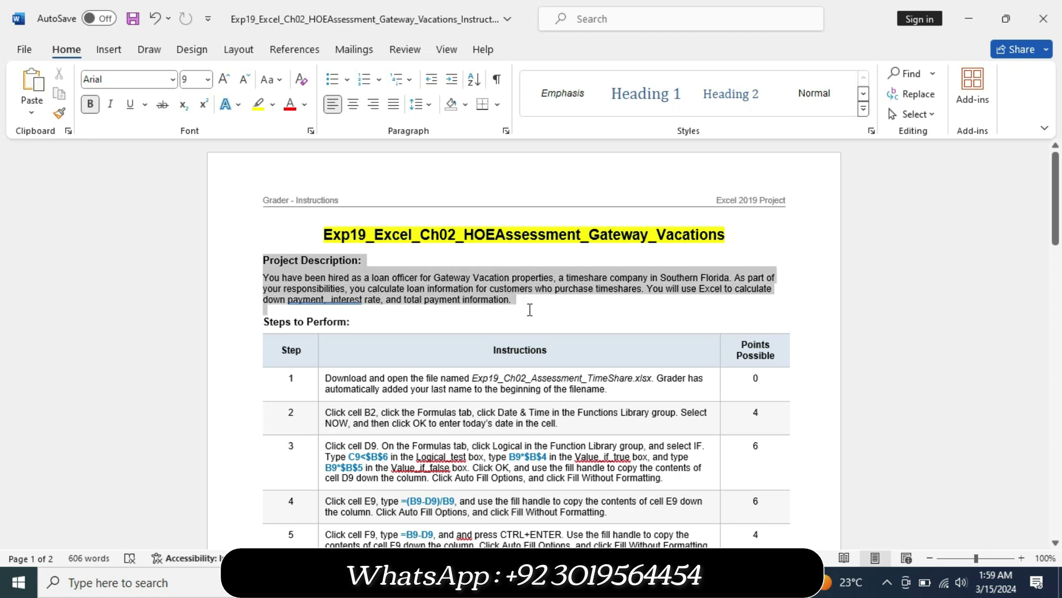
pyautogui.click(597, 283)
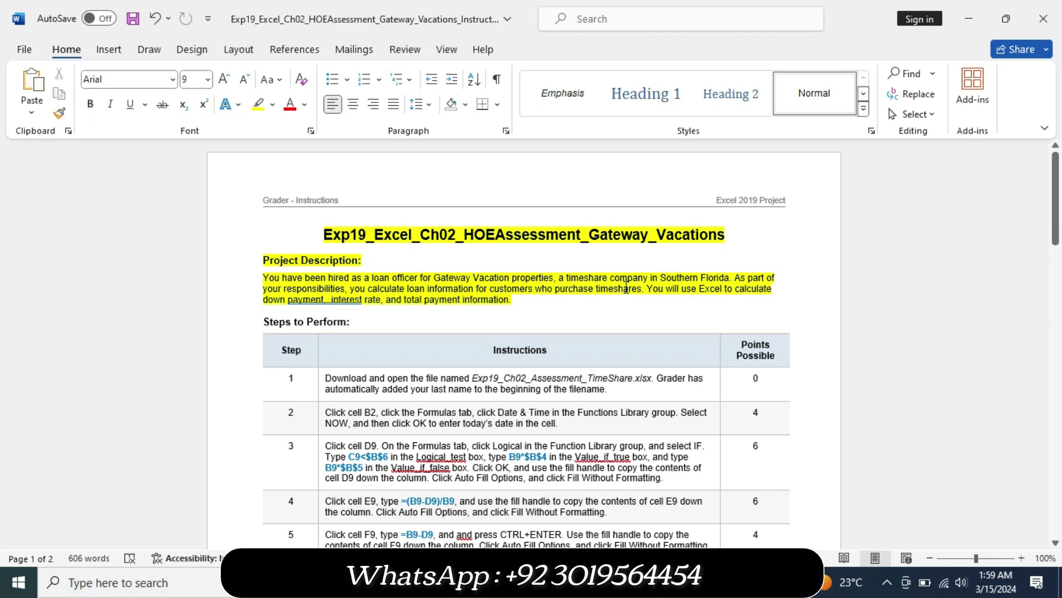
pyautogui.moveTo(300, 319)
pyautogui.moveTo(515, 301); pyautogui.dragTo(316, 237)
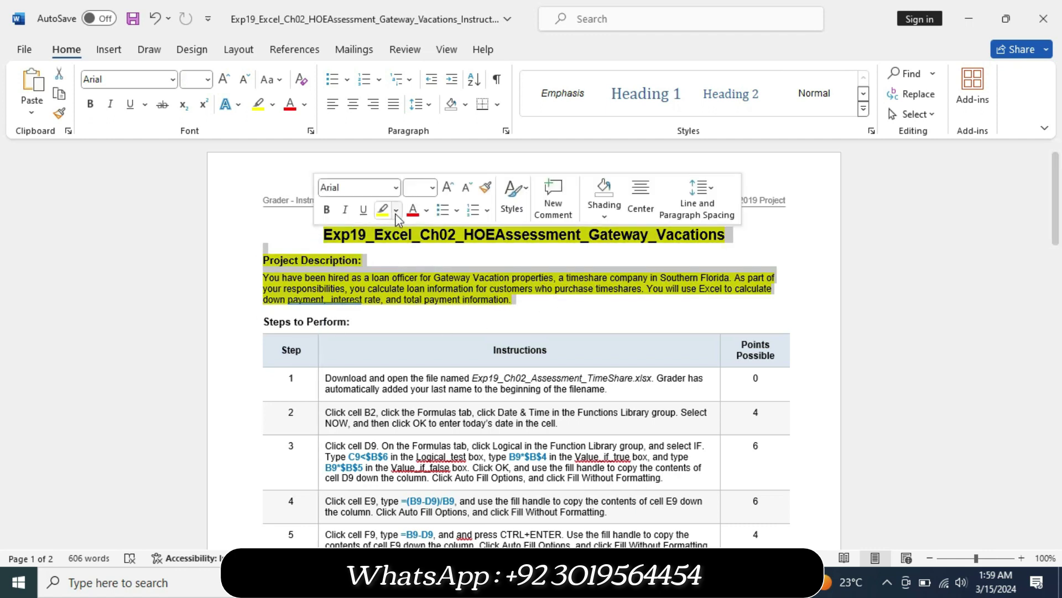
pyautogui.click(396, 209)
pyautogui.click(418, 339)
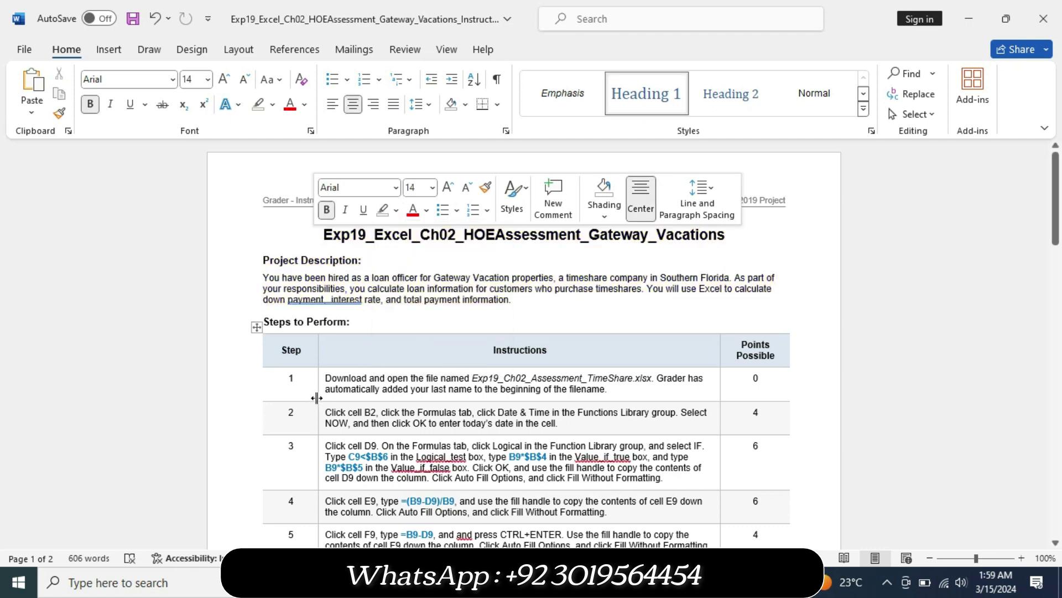
# Scroll to the Steps to Perform table and highlight the Step 1 instruction in yellow.
pyautogui.keyDown('ctrl'); pyautogui.scroll(3, 420, 398); pyautogui.keyUp('ctrl')
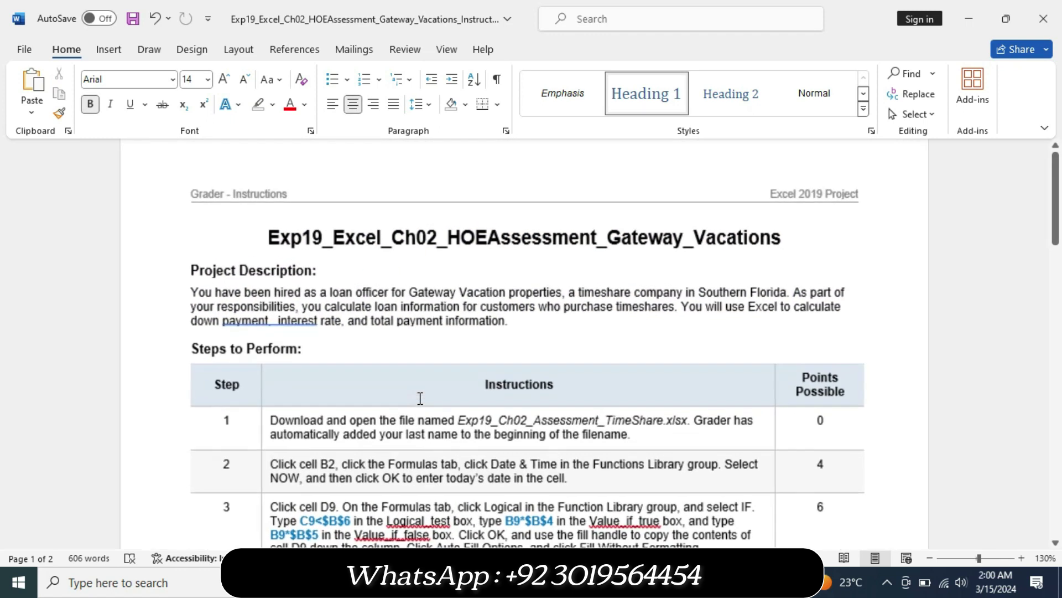
pyautogui.moveTo(1056, 209); pyautogui.dragTo(1055, 237)
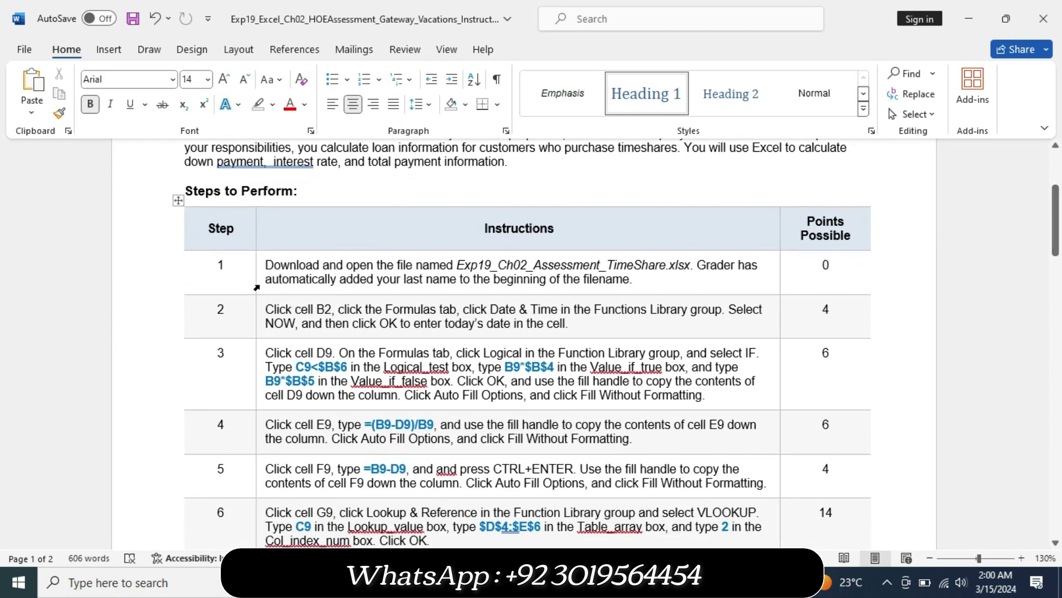
pyautogui.click(257, 286)
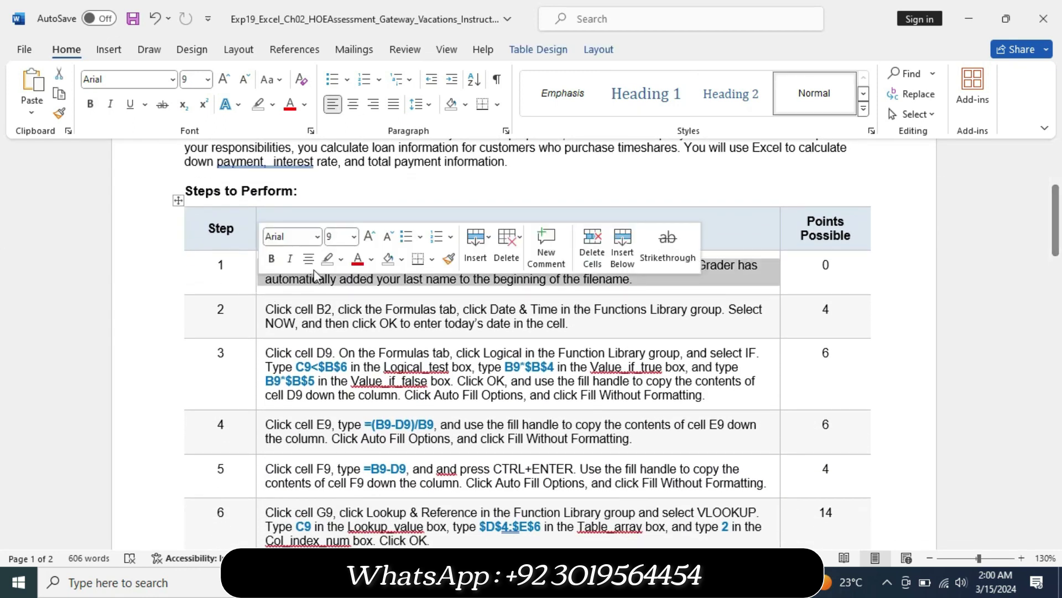
pyautogui.click(341, 259)
pyautogui.click(331, 316)
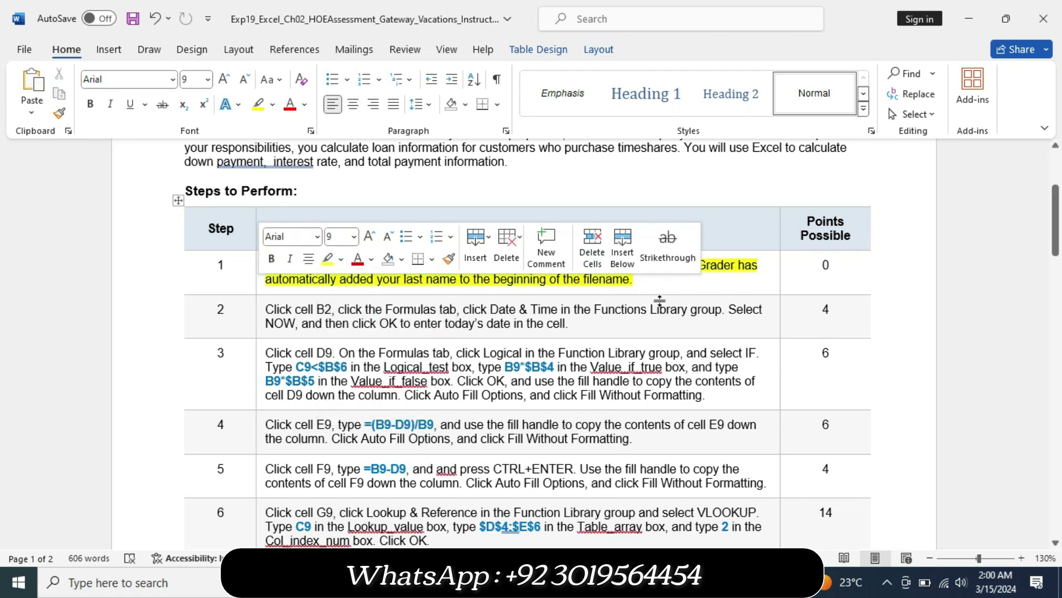
# Bring the TimeShare workbook in Excel to the front from the taskbar.
pyautogui.click(887, 582)
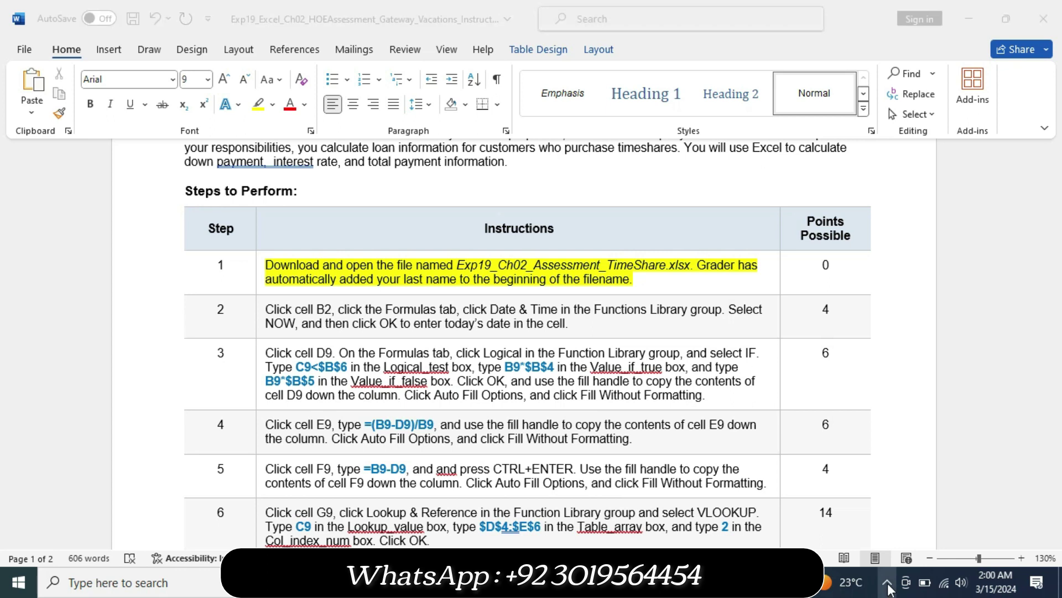
pyautogui.moveTo(886, 567); pyautogui.dragTo(885, 581)
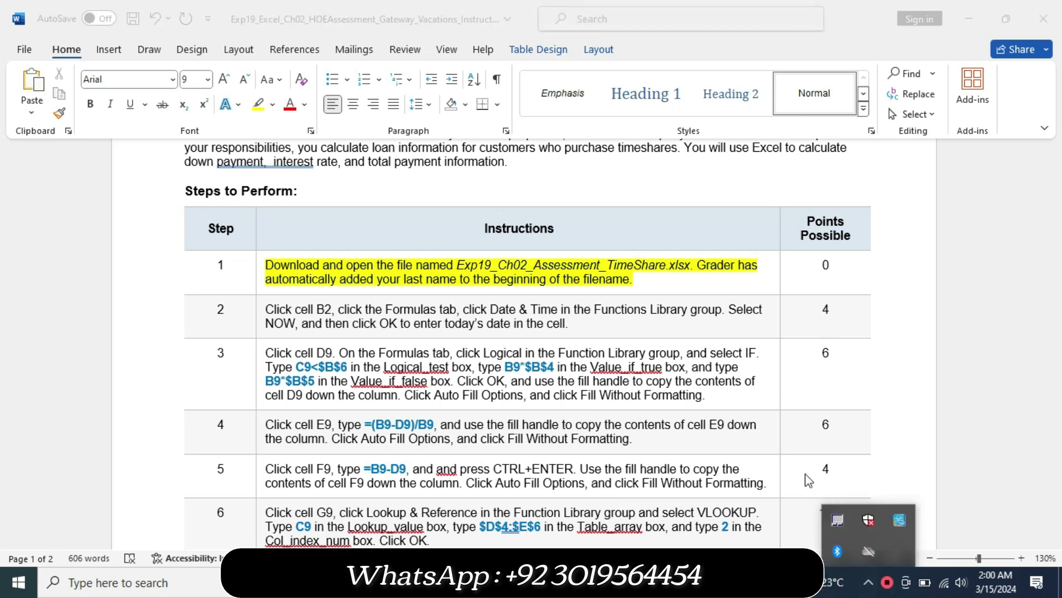
pyautogui.click(641, 412)
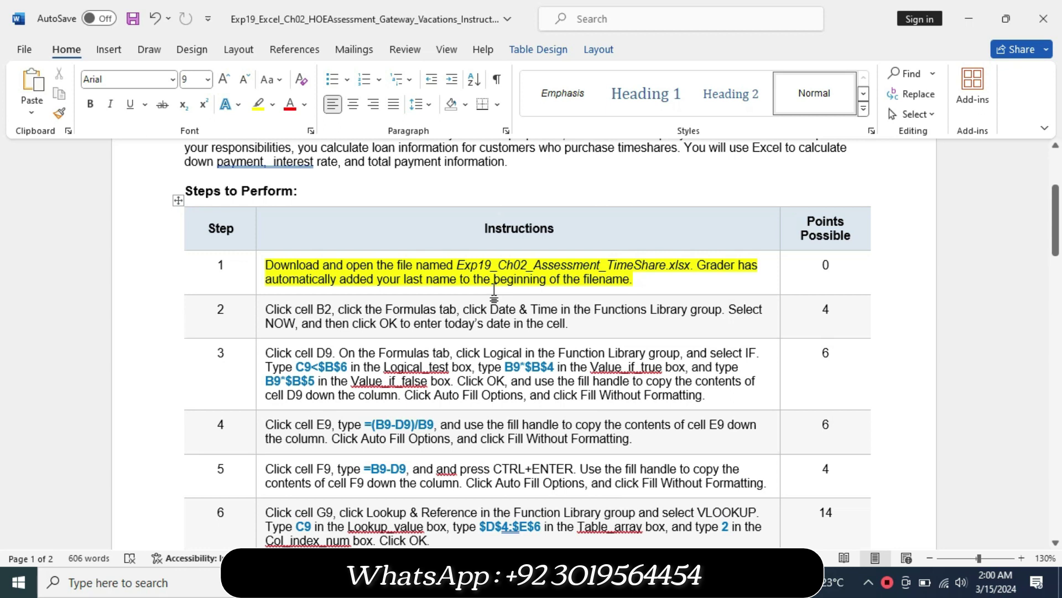
pyautogui.click(640, 582)
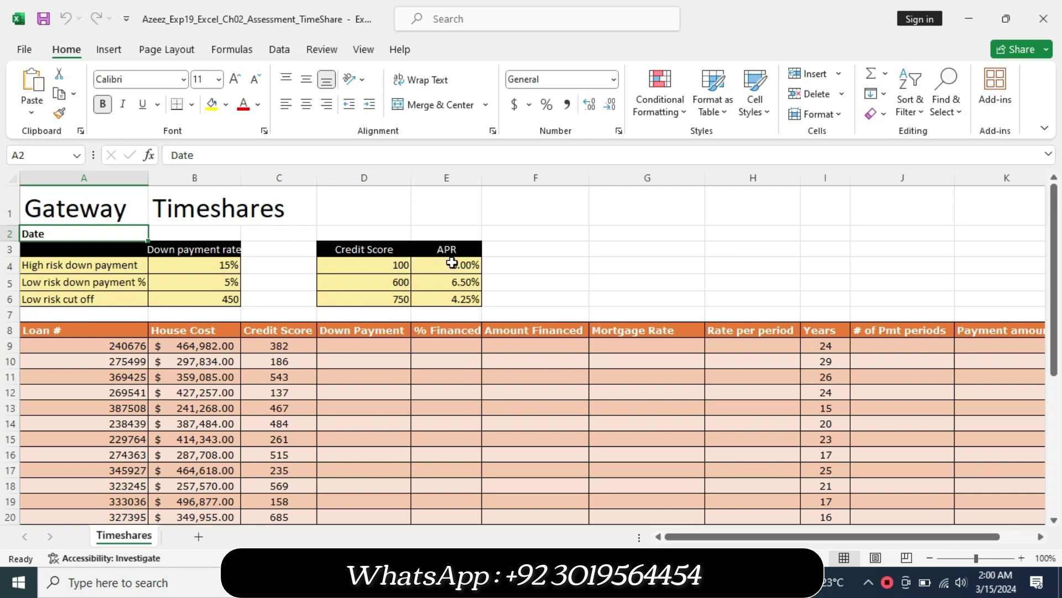
# Scroll through the Timeshares loan table, then switch back to the Word instructions.
pyautogui.moveTo(1051, 289); pyautogui.dragTo(1054, 303)
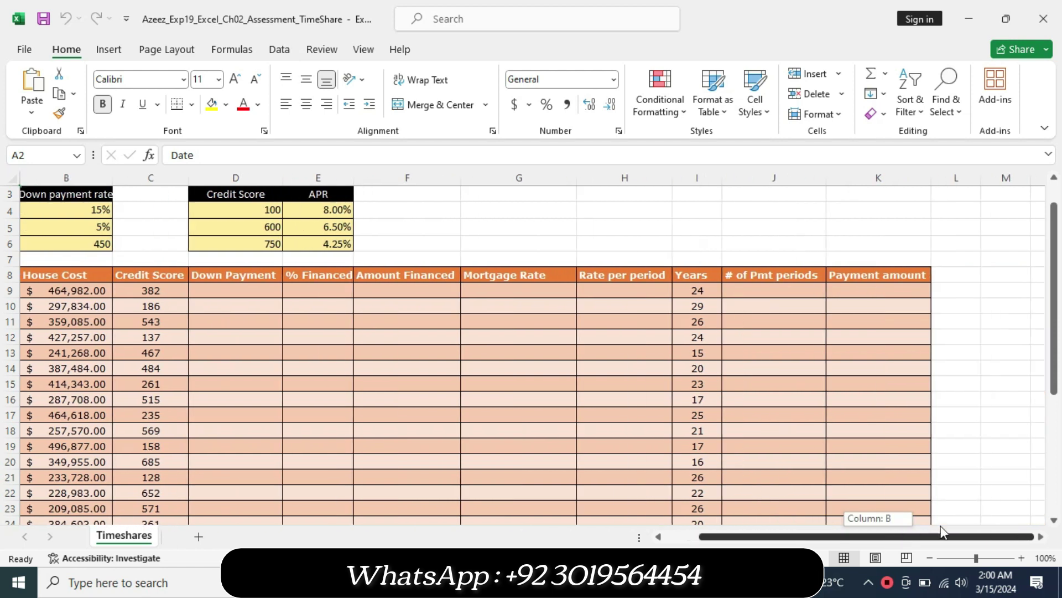
pyautogui.moveTo(881, 544); pyautogui.dragTo(883, 541)
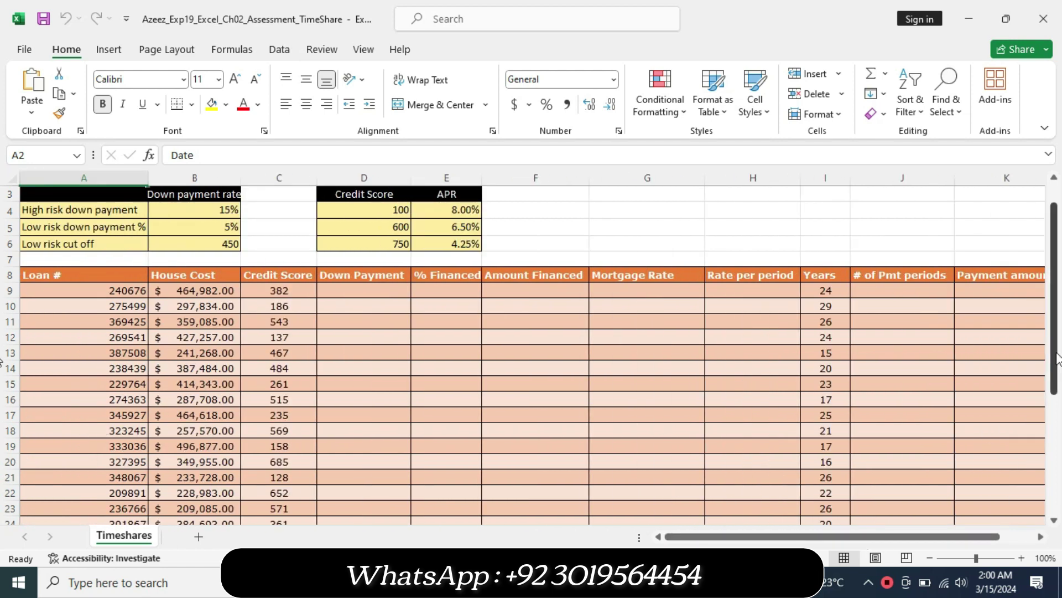
pyautogui.scroll(1, 1056, 354)
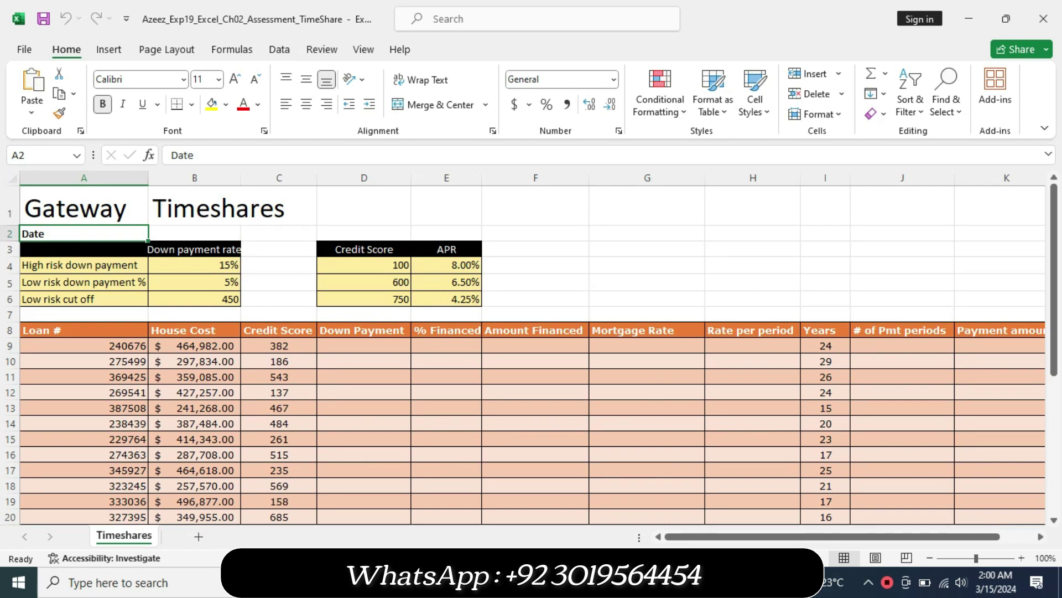
pyautogui.hotkey('alt', 'Tab')
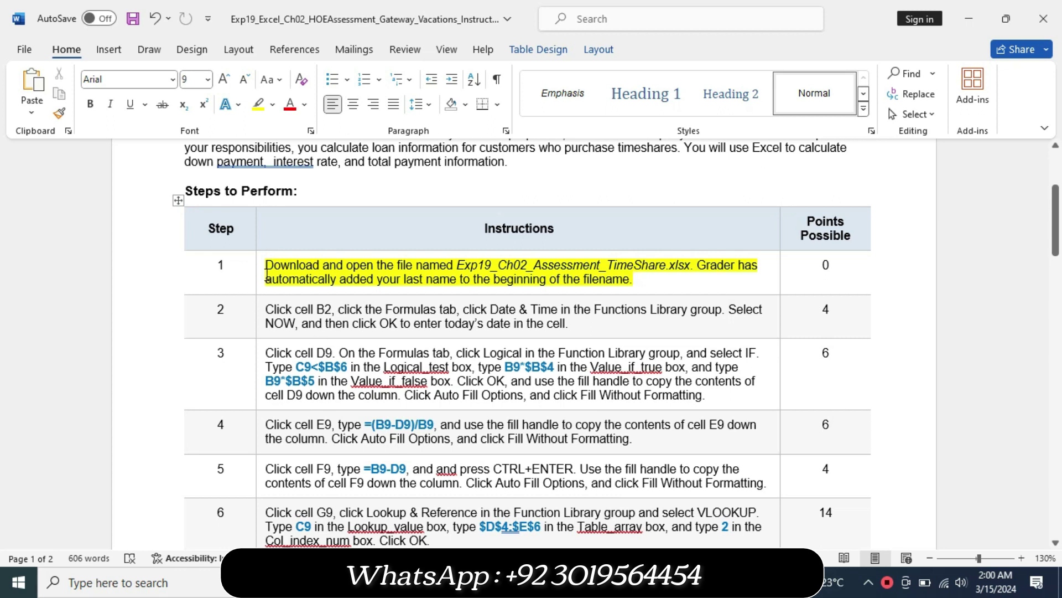
# Remove the yellow highlight from the Step 1 instruction.
pyautogui.click(257, 291)
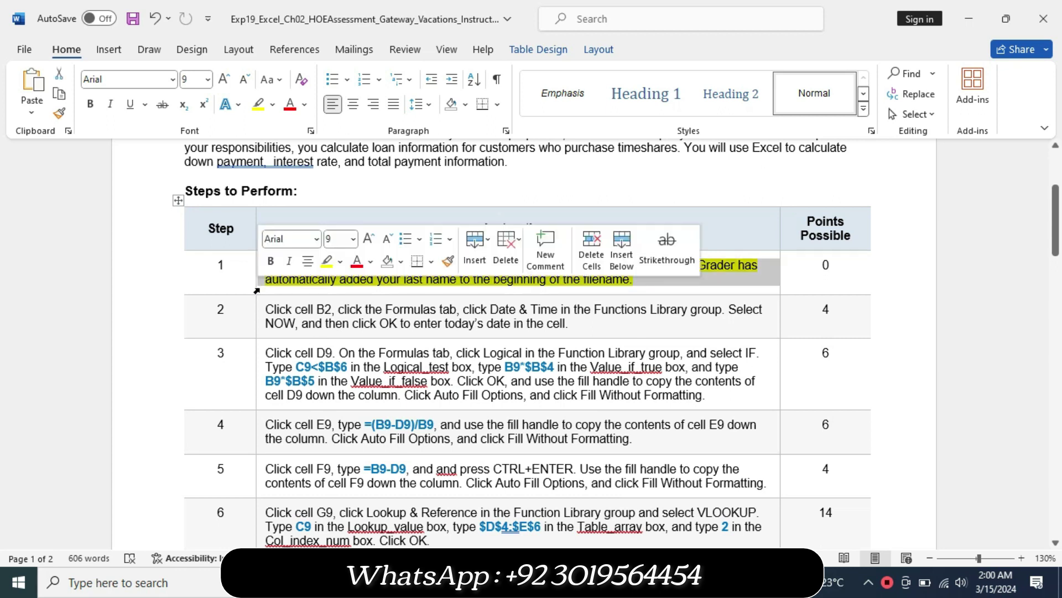
pyautogui.click(340, 261)
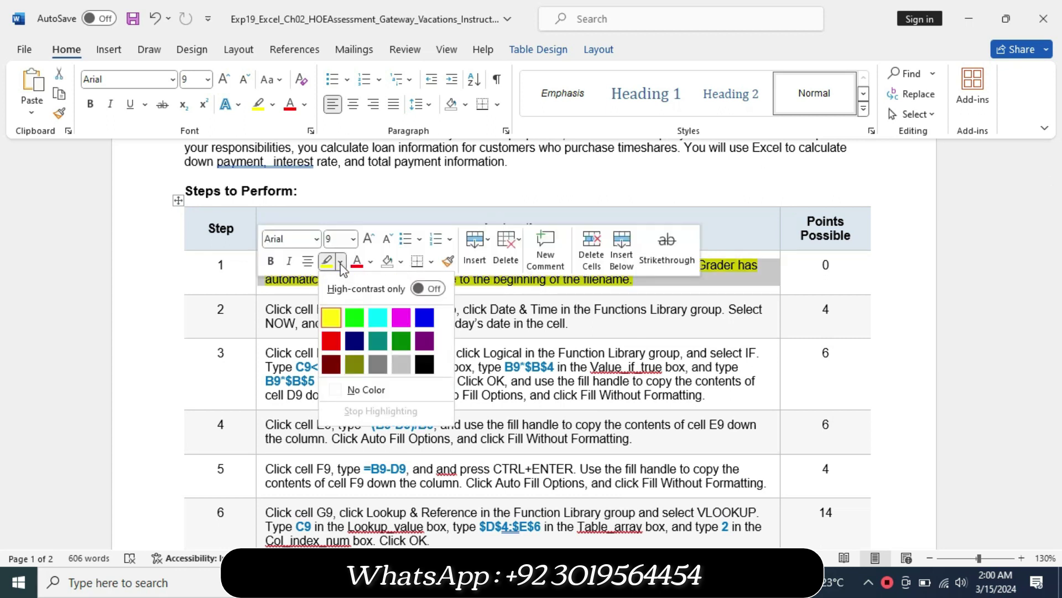
pyautogui.click(360, 390)
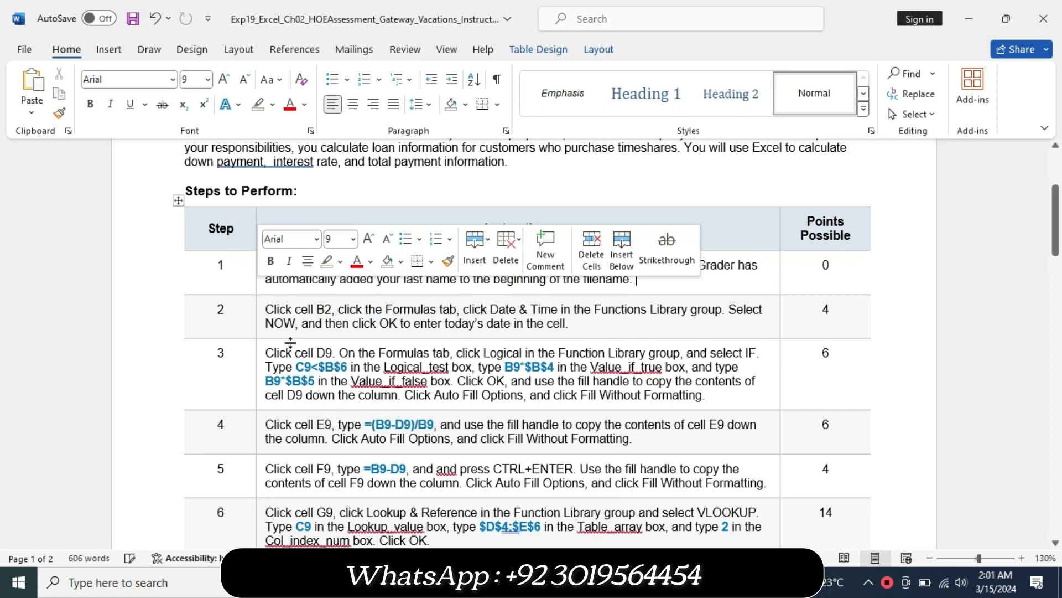
# Make the Step 2 instruction text 16 pt and highlight it in yellow.
pyautogui.click(260, 324)
pyautogui.click(358, 279)
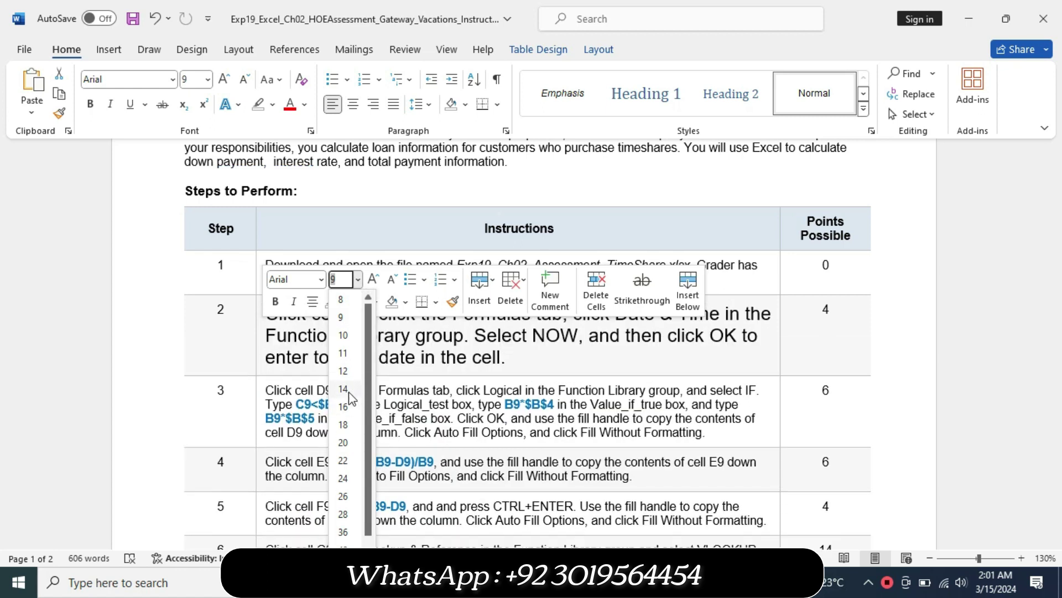
pyautogui.click(343, 407)
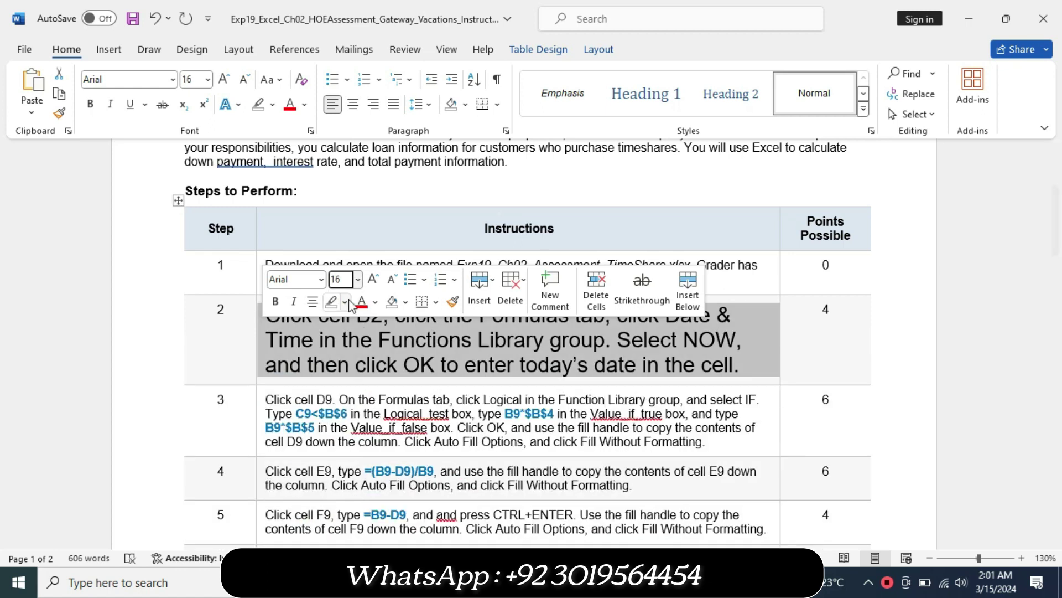
pyautogui.click(344, 301)
pyautogui.click(344, 358)
pyautogui.click(339, 367)
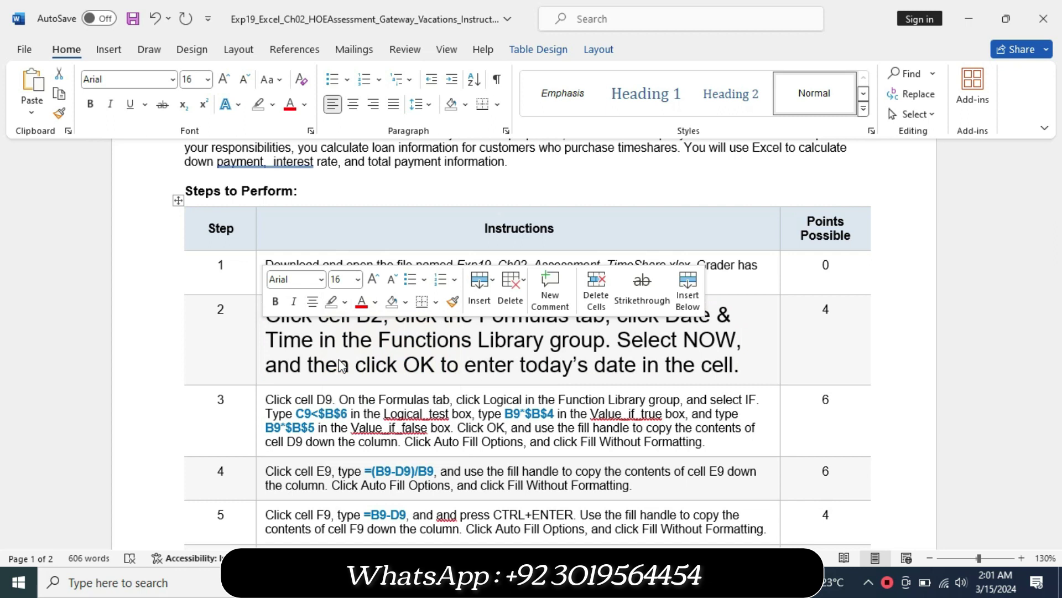
# Highlight Step 2's first sentence in turquoise, then select cell B2 in Excel.
pyautogui.moveTo(266, 319); pyautogui.dragTo(595, 337)
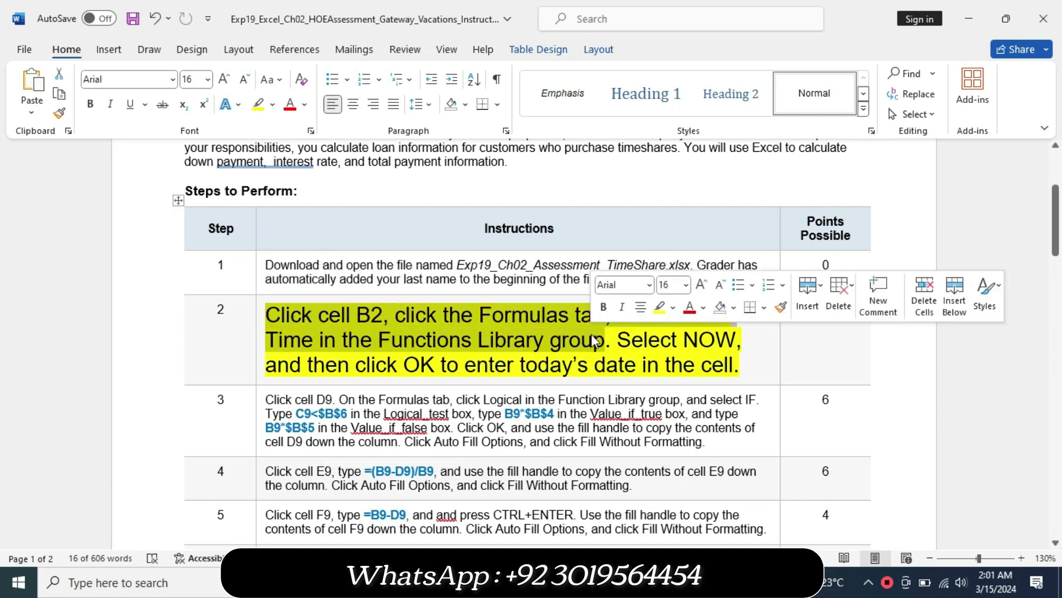
pyautogui.click(673, 308)
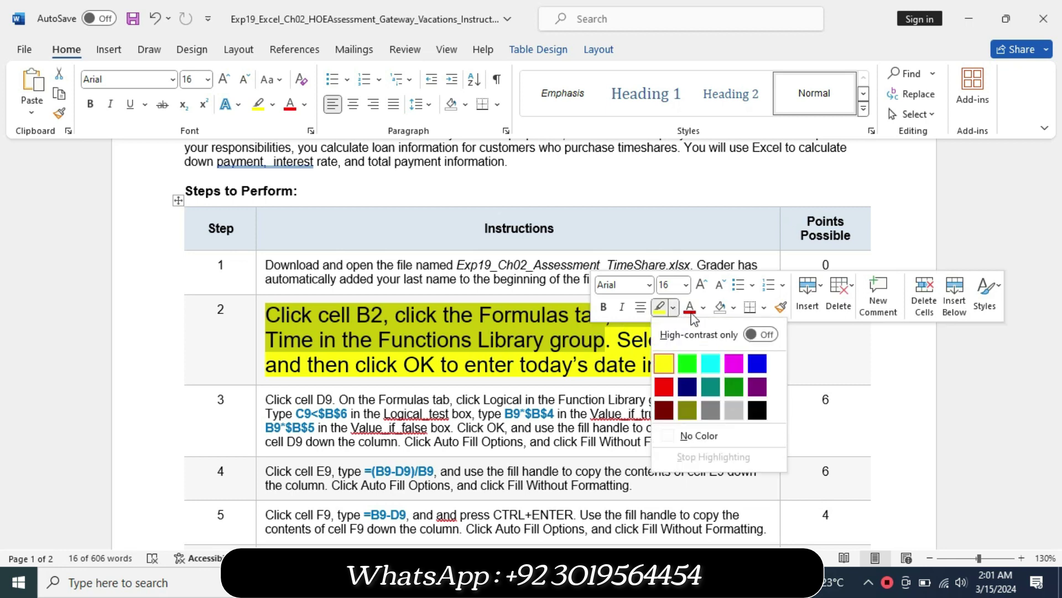
pyautogui.click(711, 362)
pyautogui.click(415, 315)
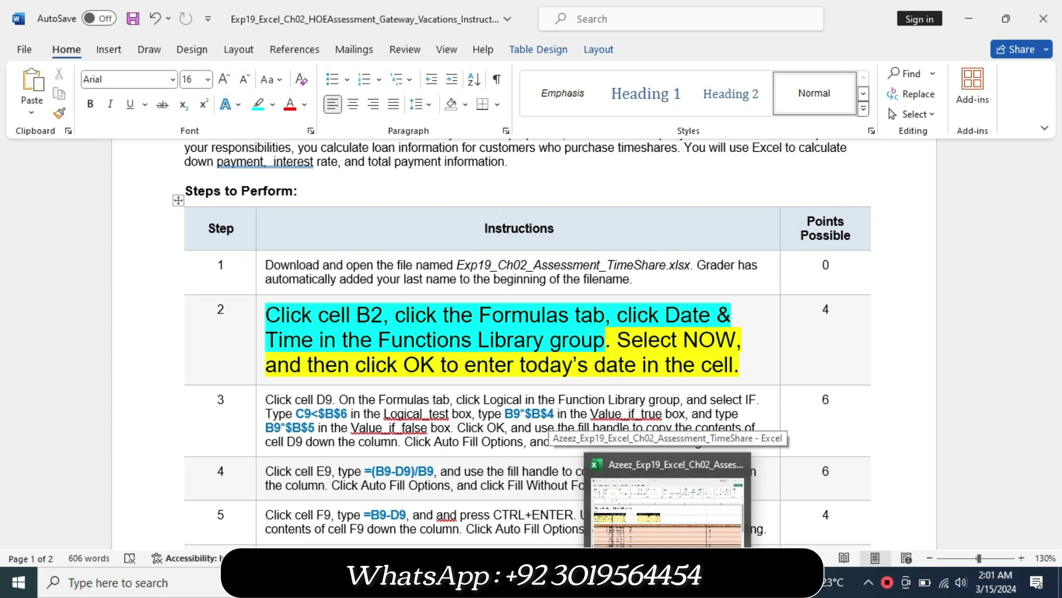
pyautogui.click(667, 510)
pyautogui.click(197, 231)
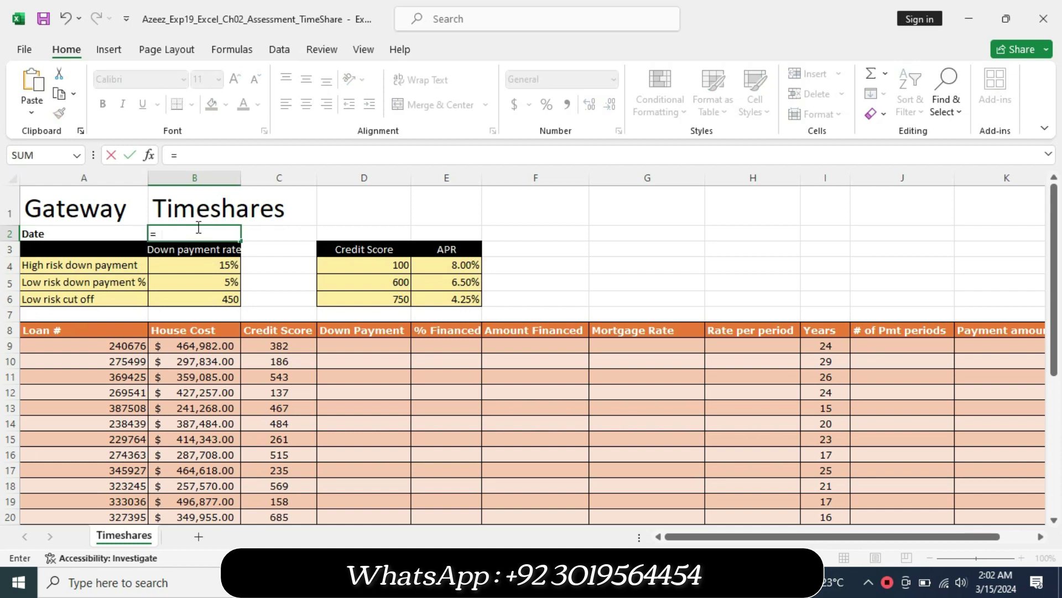
# Fix B2's #NAME? error by entering =NOW(), showing 3/15/2024 2:02, then return to Word.
pyautogui.write('now')
pyautogui.press('Return')
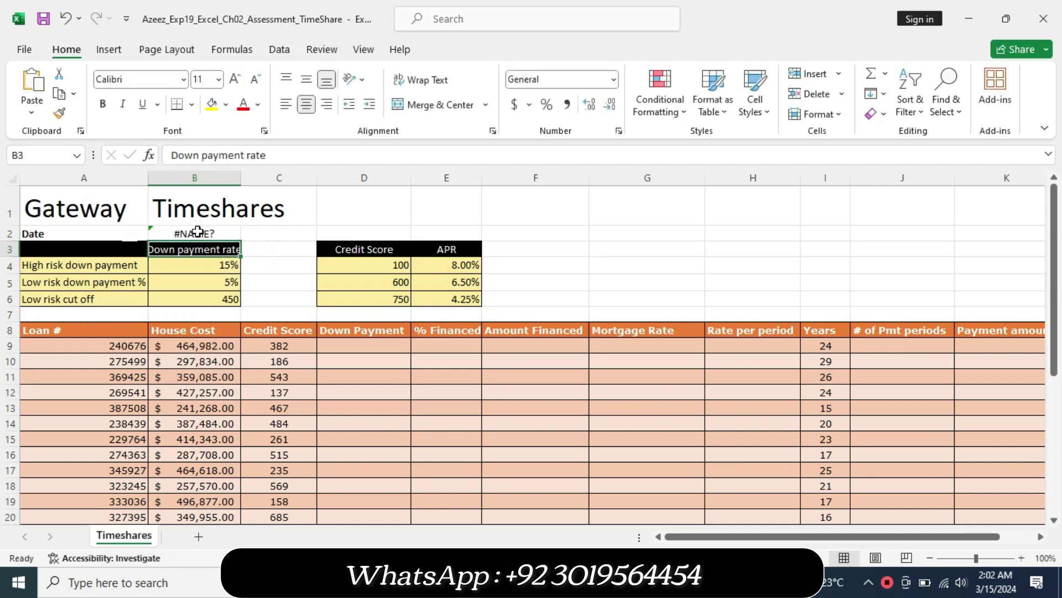
pyautogui.click(196, 234)
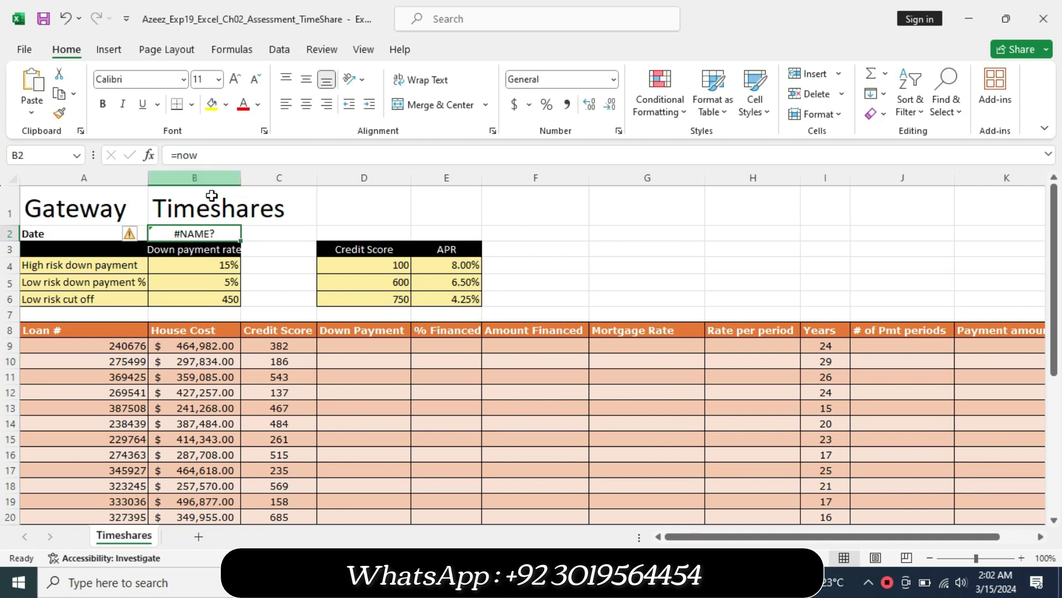
pyautogui.click(191, 156)
pyautogui.moveTo(198, 156); pyautogui.dragTo(177, 156)
pyautogui.press('BackSpace')
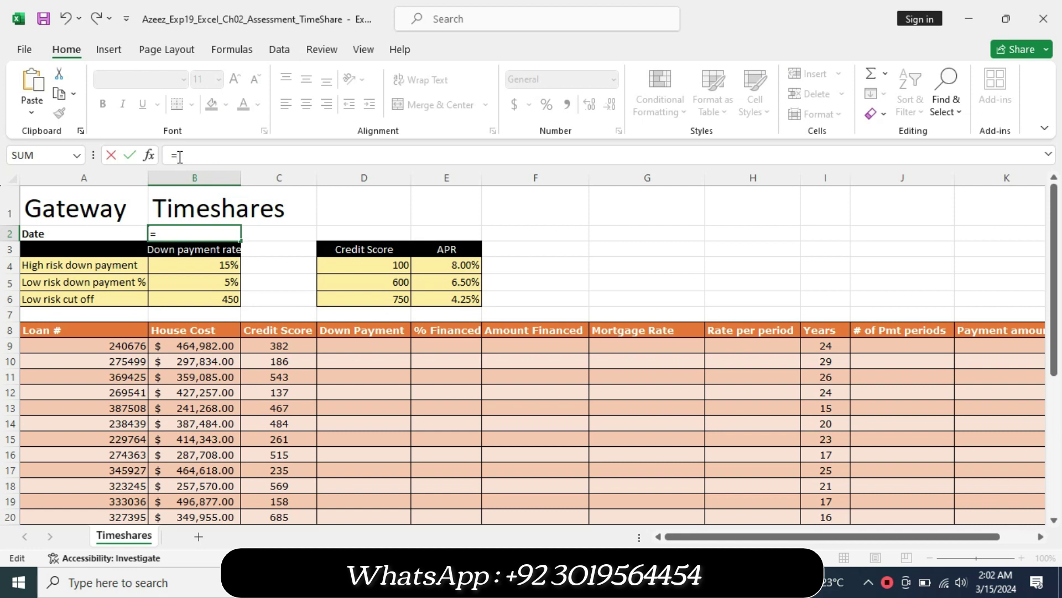
pyautogui.write('no')
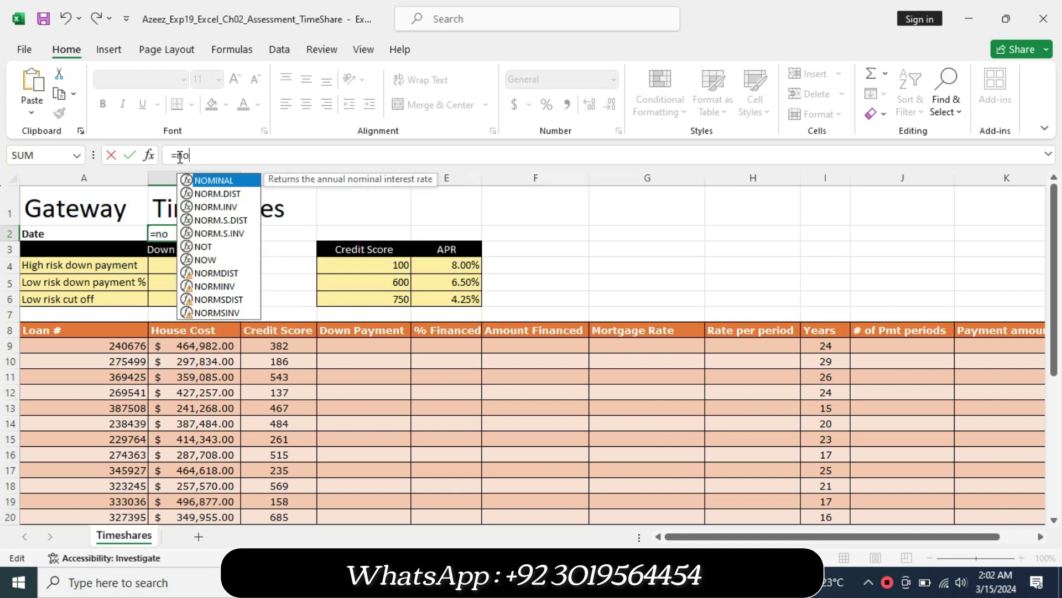
pyautogui.write('w')
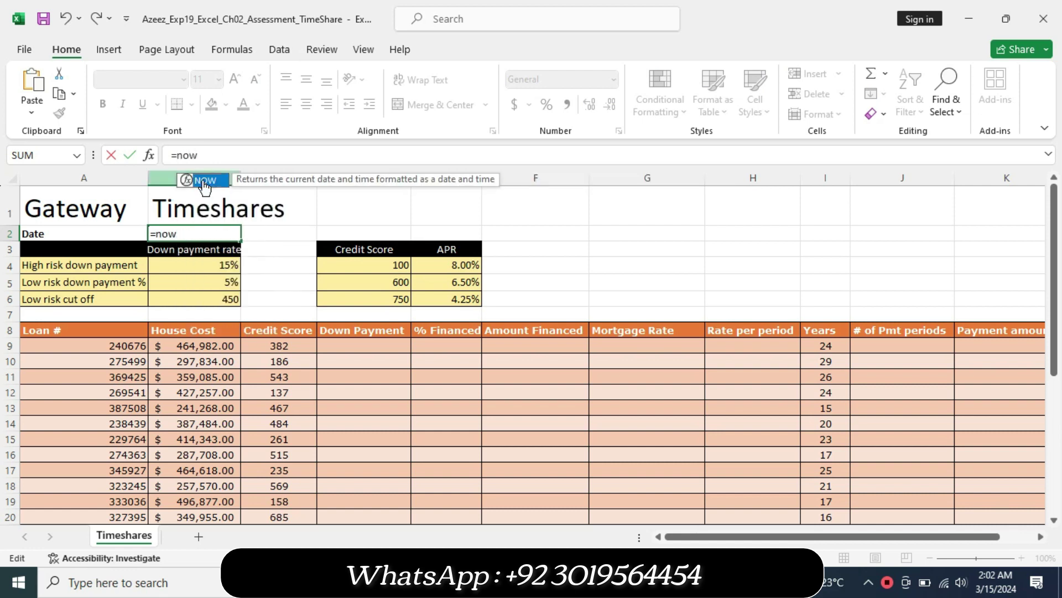
pyautogui.doubleClick(204, 181)
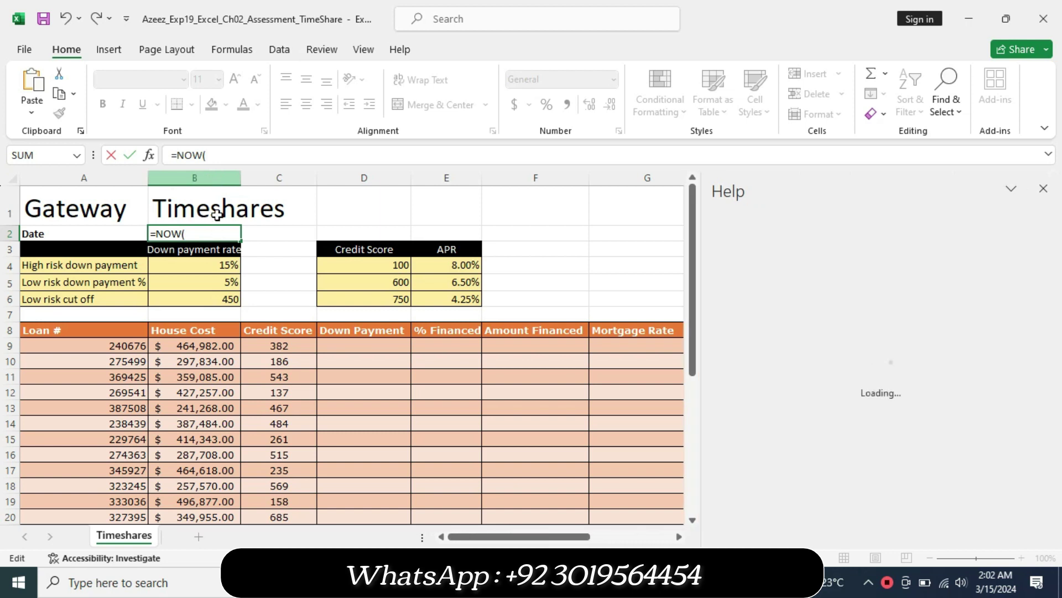
pyautogui.click(1044, 189)
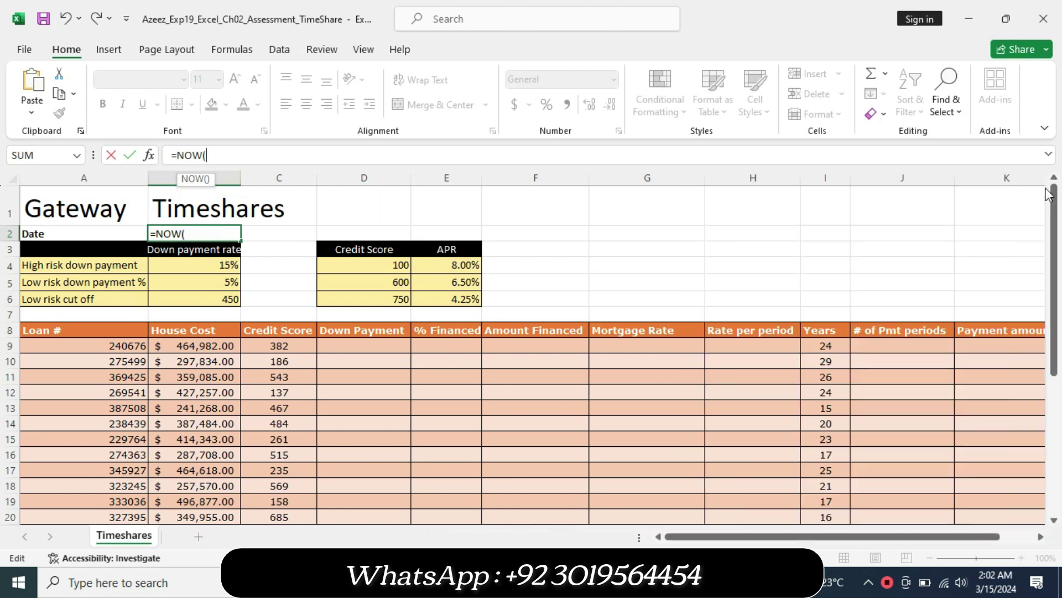
pyautogui.press('Return')
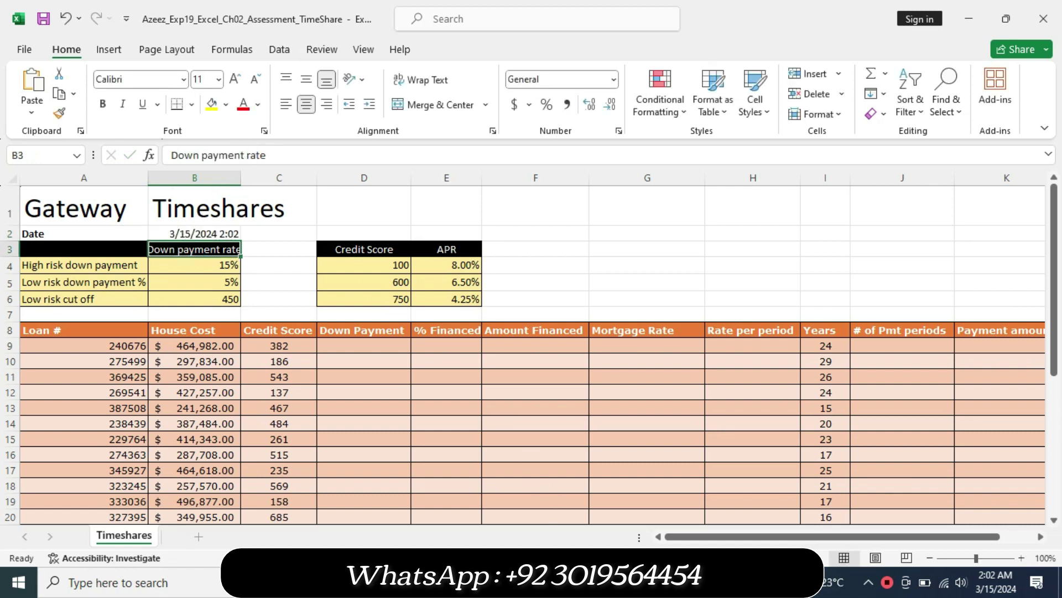
pyautogui.hotkey('alt', 'Tab')
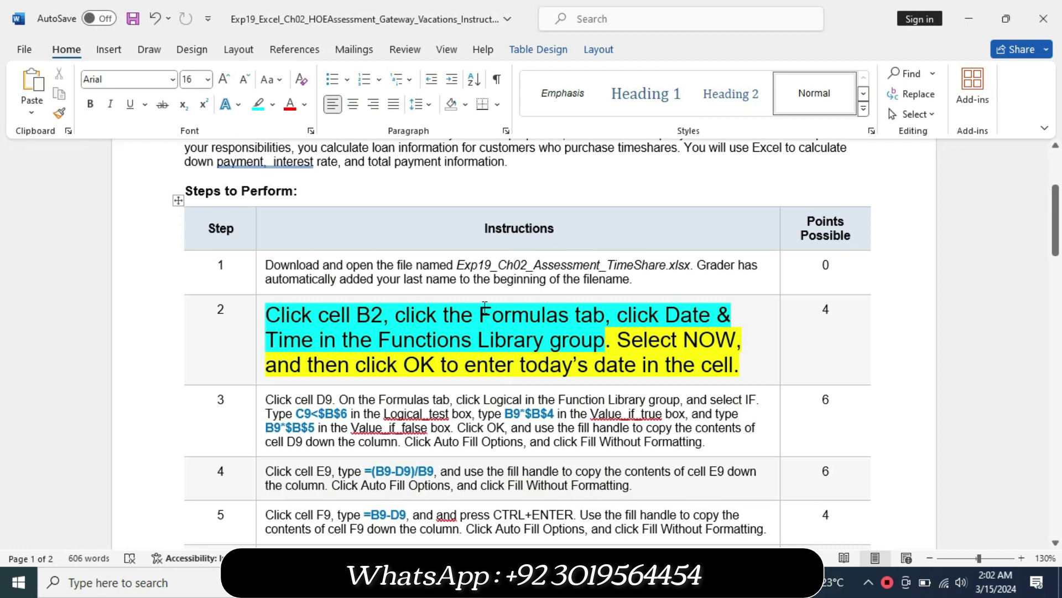
# Reduce the whole Step 2 instruction text to 9 pt.
pyautogui.moveTo(616, 339); pyautogui.dragTo(723, 381)
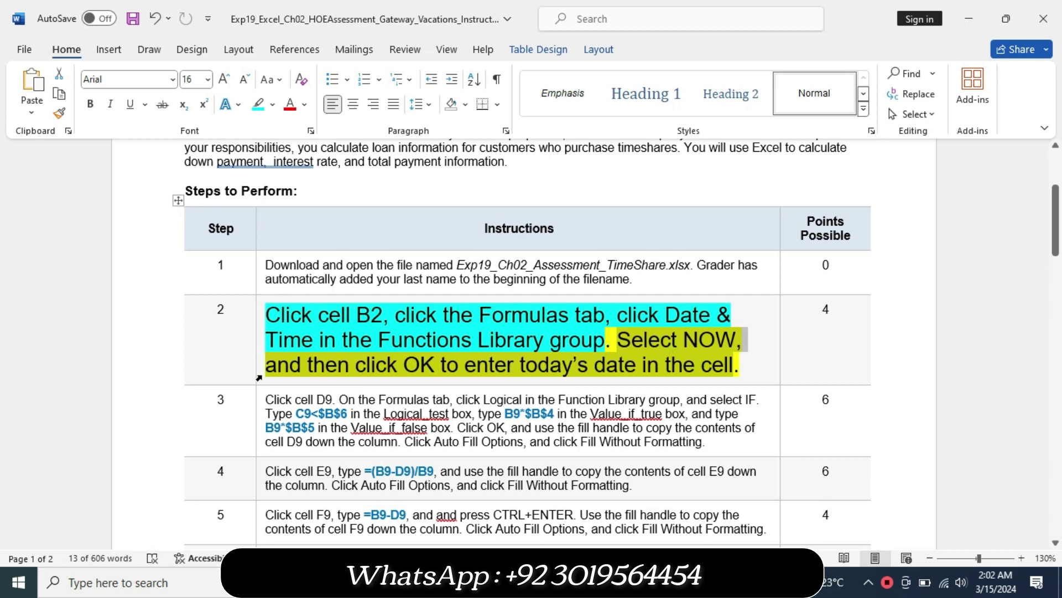
pyautogui.click(259, 378)
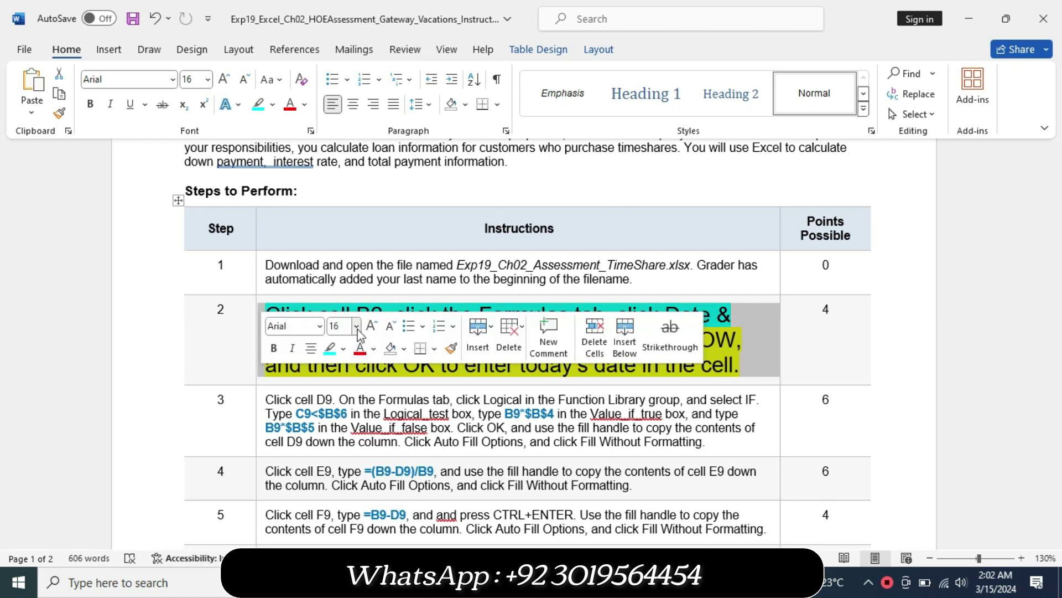
pyautogui.click(357, 332)
pyautogui.click(339, 66)
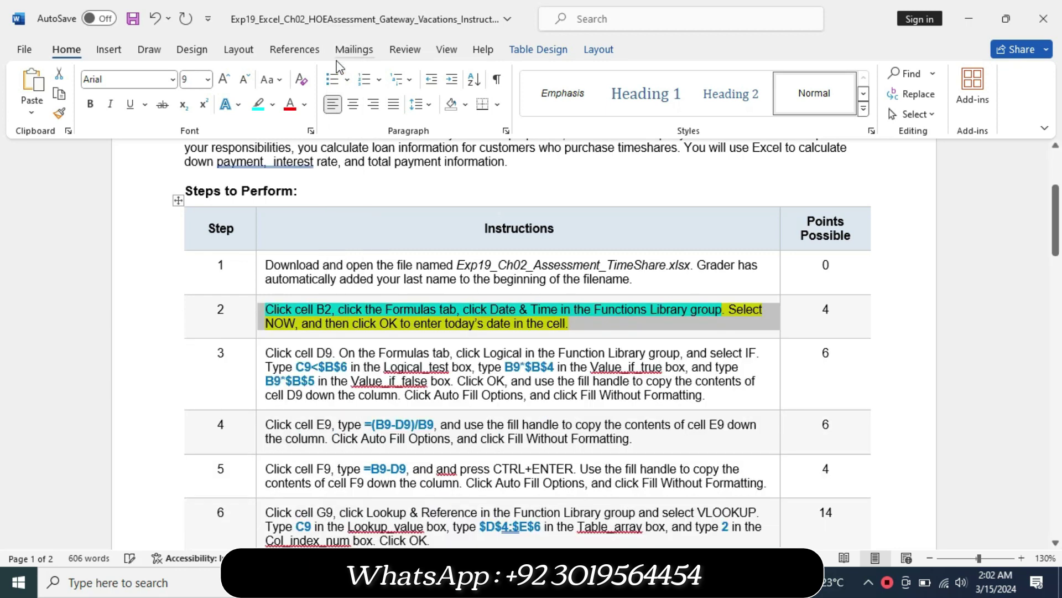
pyautogui.click(272, 104)
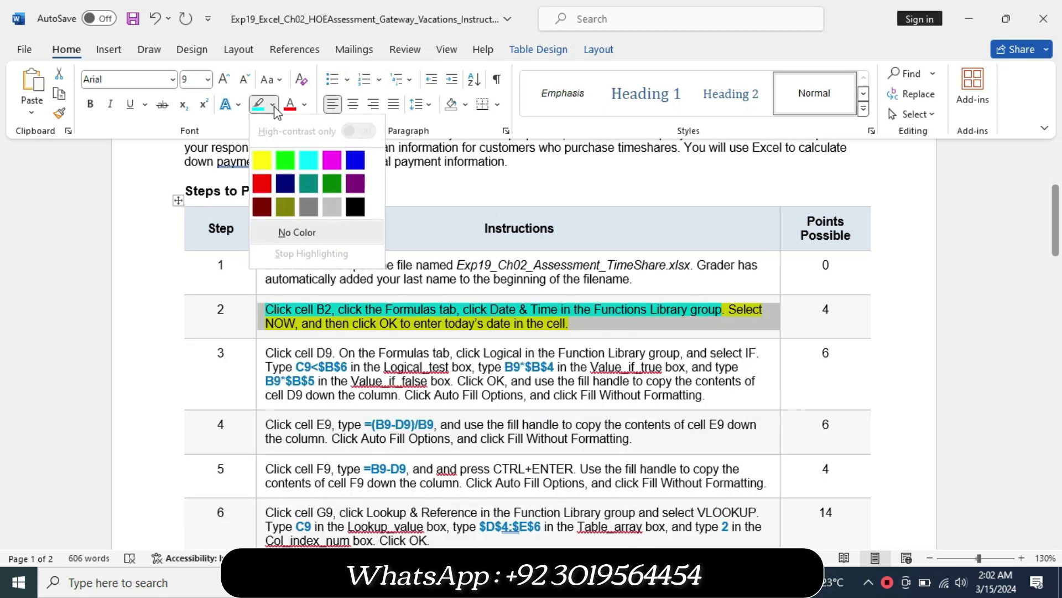
# Clear Step 2's highlight and make the Step 3 instruction 14 pt with yellow highlight.
pyautogui.click(286, 233)
pyautogui.click(257, 401)
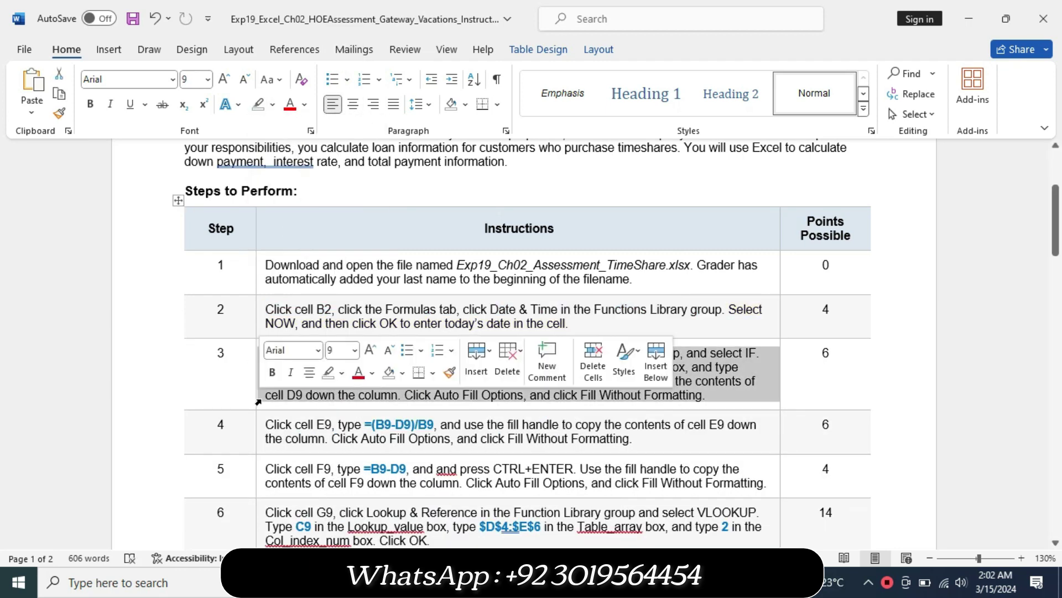
pyautogui.click(355, 350)
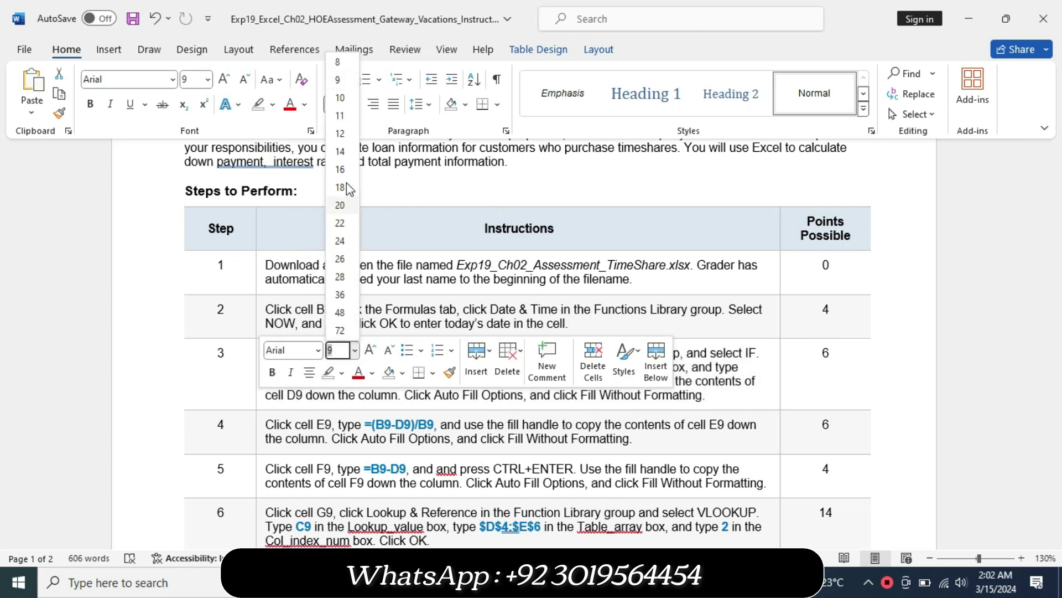
pyautogui.click(340, 151)
pyautogui.click(272, 104)
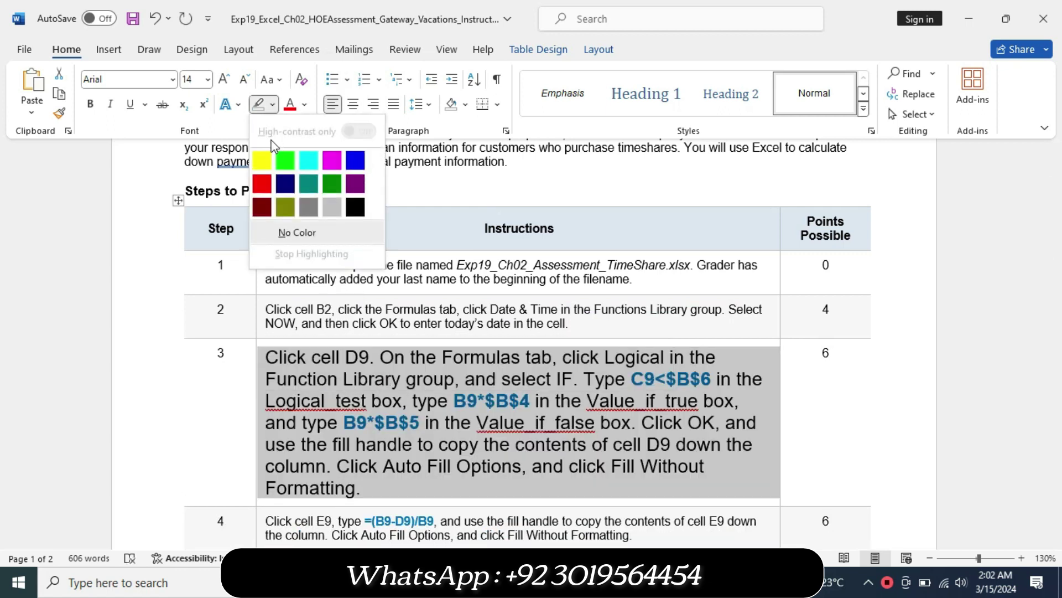
pyautogui.click(263, 161)
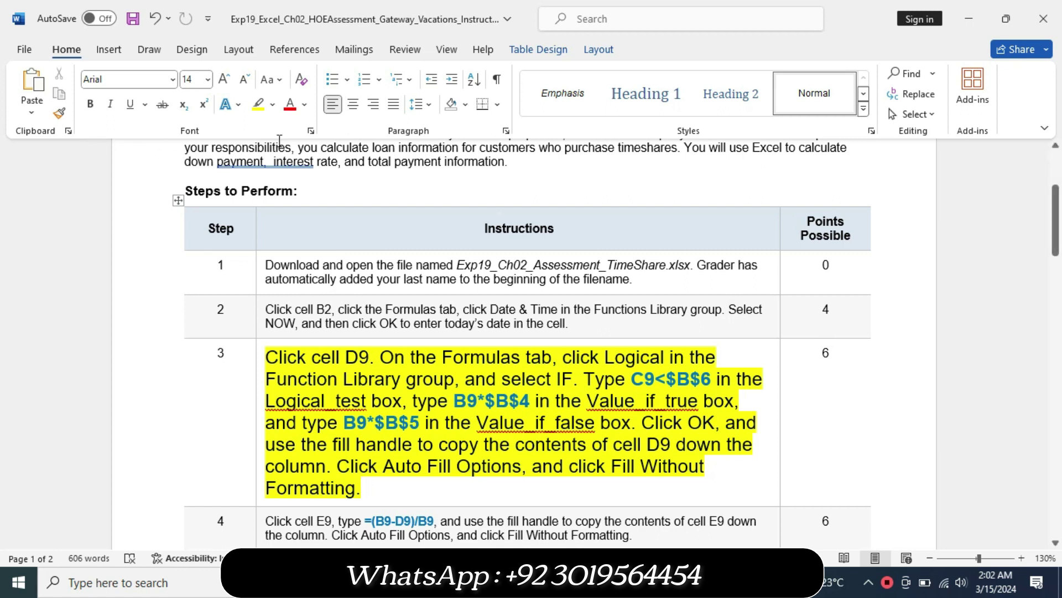
pyautogui.moveTo(268, 358); pyautogui.dragTo(625, 420)
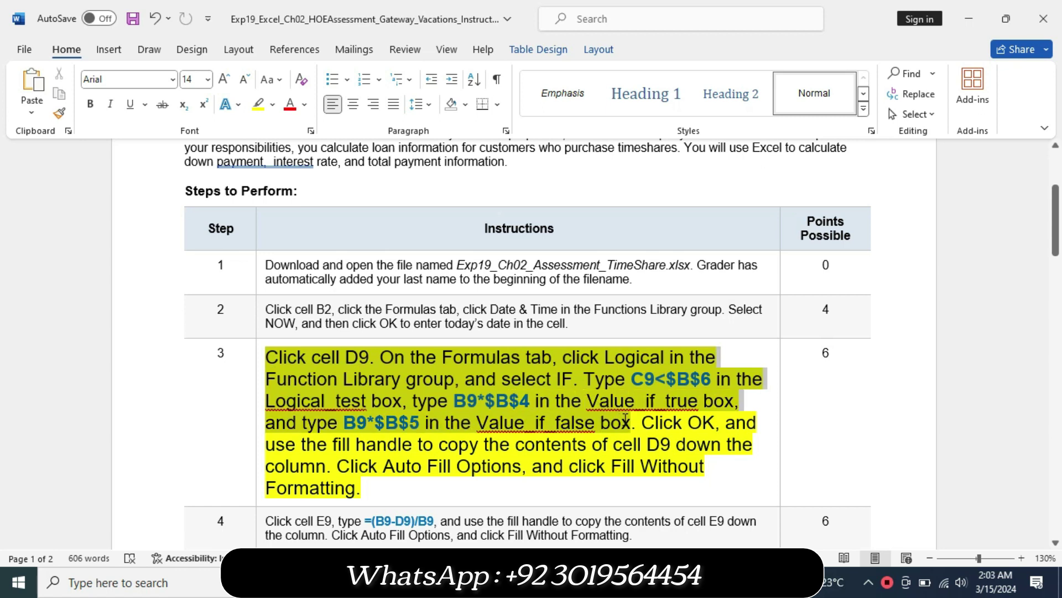
# Highlight Step 3's text up to the Value_if_false box in cyan, then switch to Excel.
pyautogui.click(675, 391)
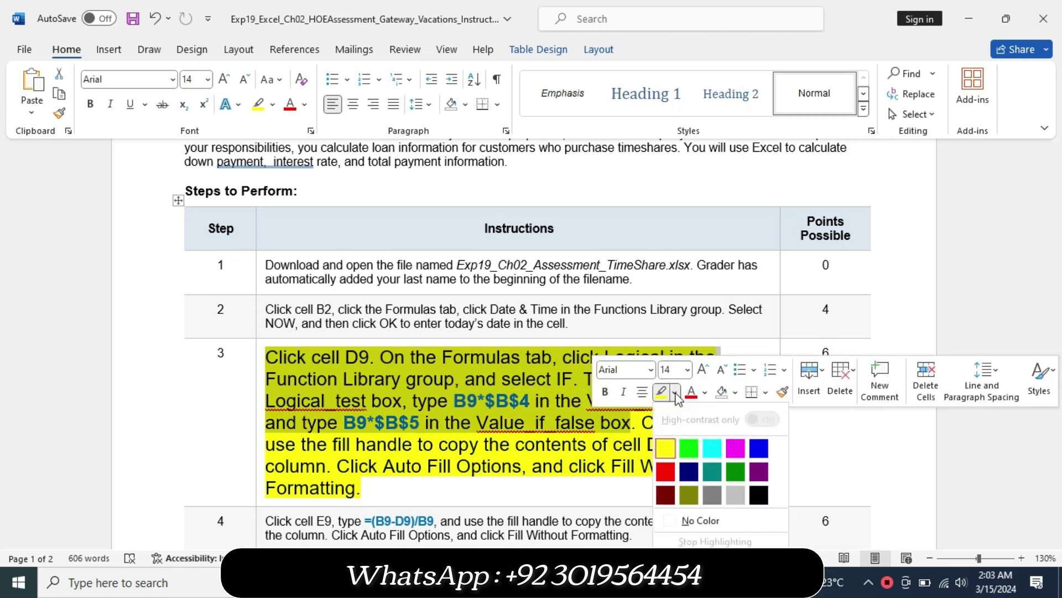
pyautogui.click(712, 448)
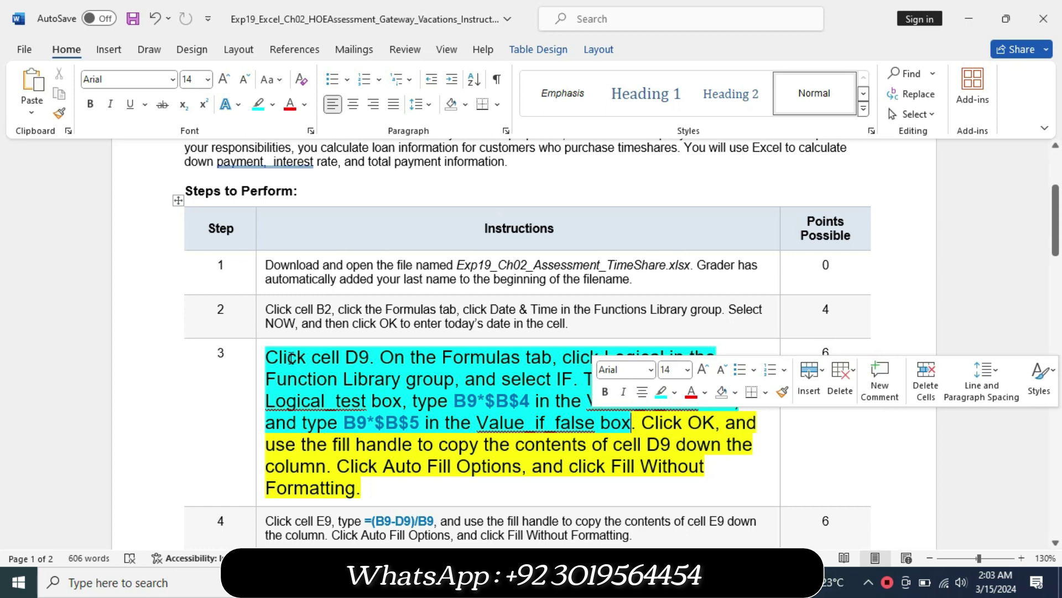
pyautogui.moveTo(288, 358); pyautogui.dragTo(370, 359)
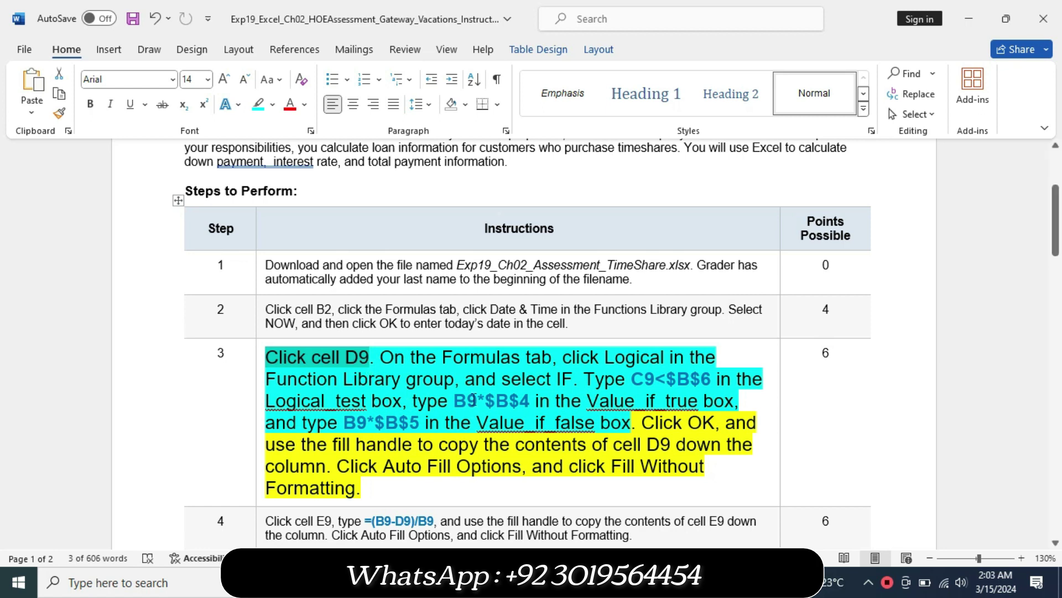
pyautogui.hotkey('alt', 'Tab')
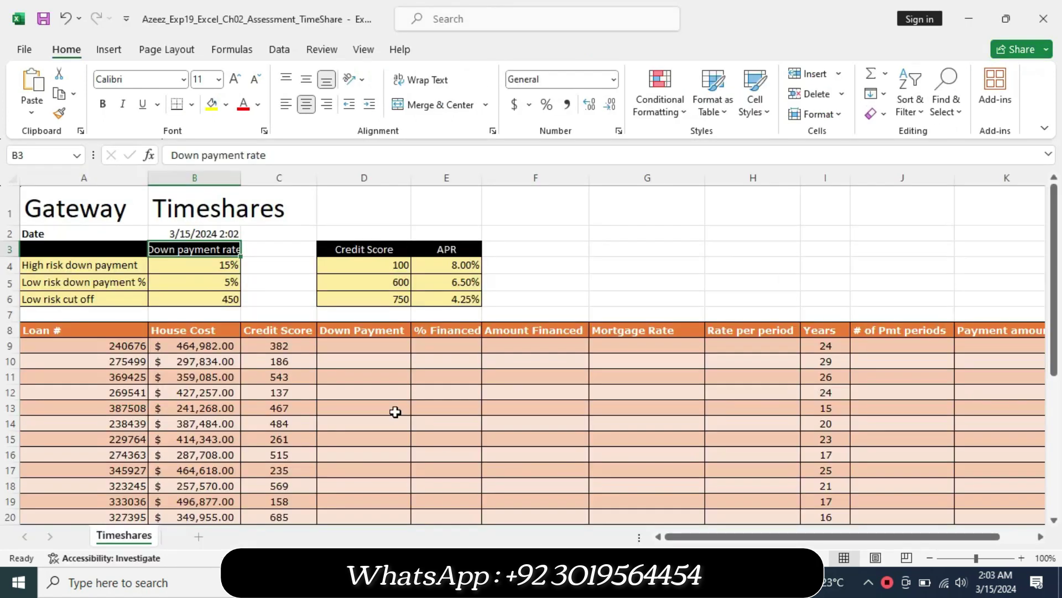
# Select cell D9 for the down payment formula and switch back to the Word instructions.
pyautogui.click(354, 343)
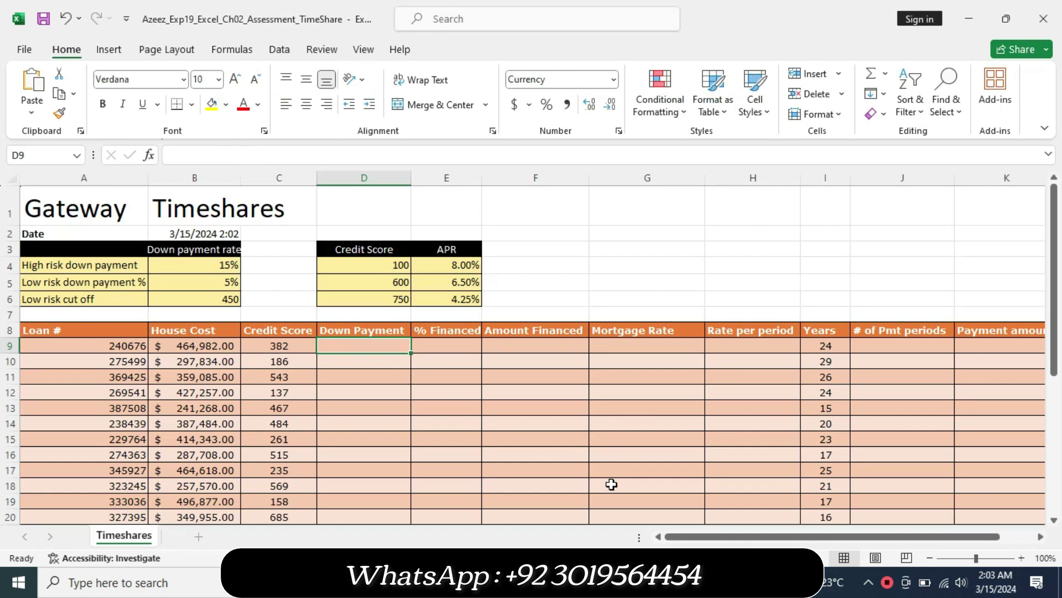
pyautogui.hotkey('alt', 'Tab')
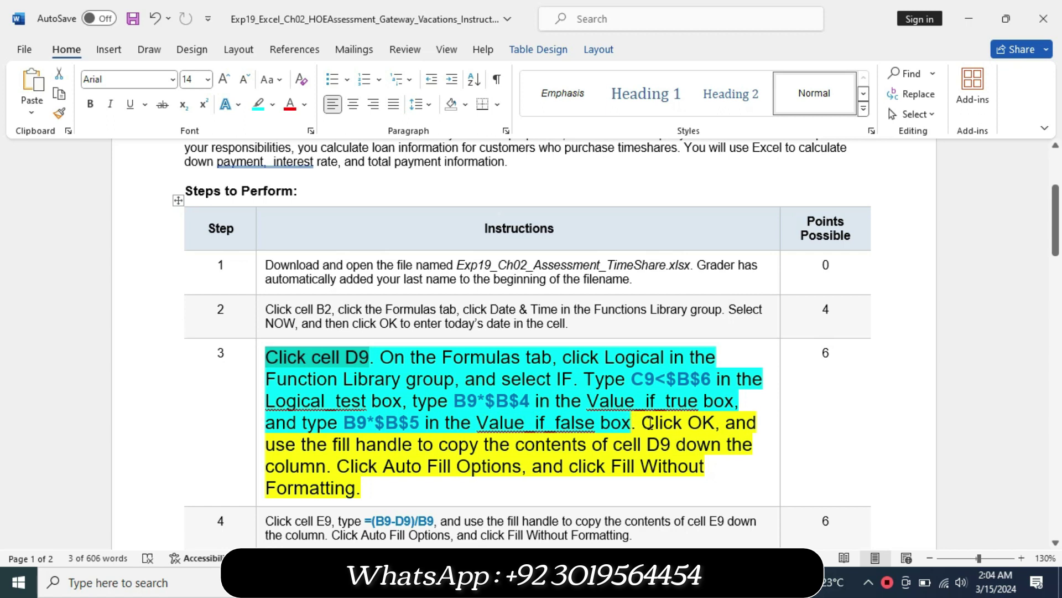
# Highlight step 3's remaining text, from Click OK to Formatting, cyan and bring Excel forward.
pyautogui.moveTo(647, 424); pyautogui.dragTo(672, 488)
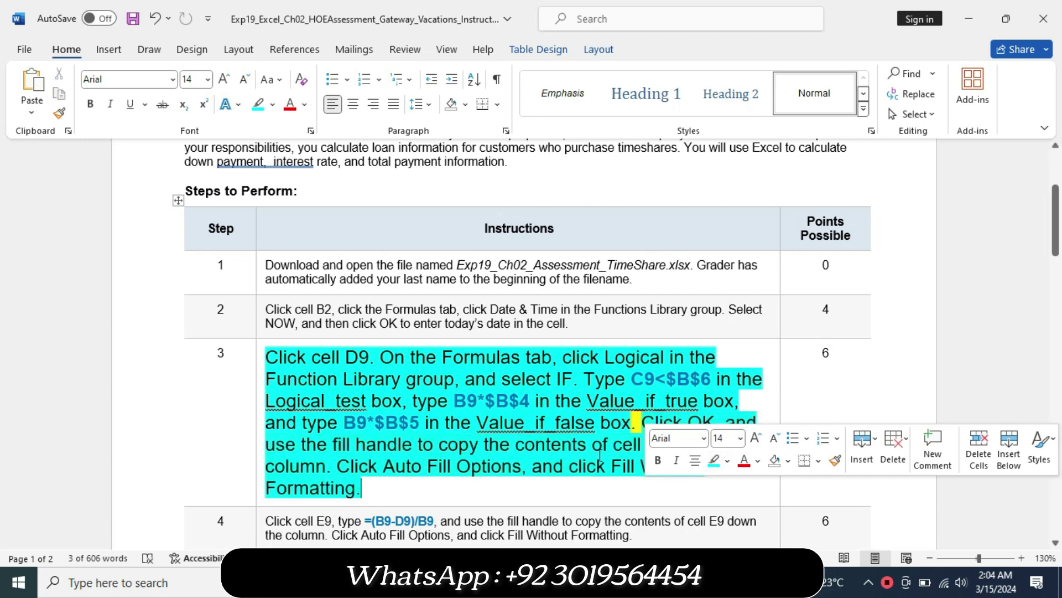
pyautogui.click(719, 459)
pyautogui.moveTo(677, 432); pyautogui.dragTo(686, 429)
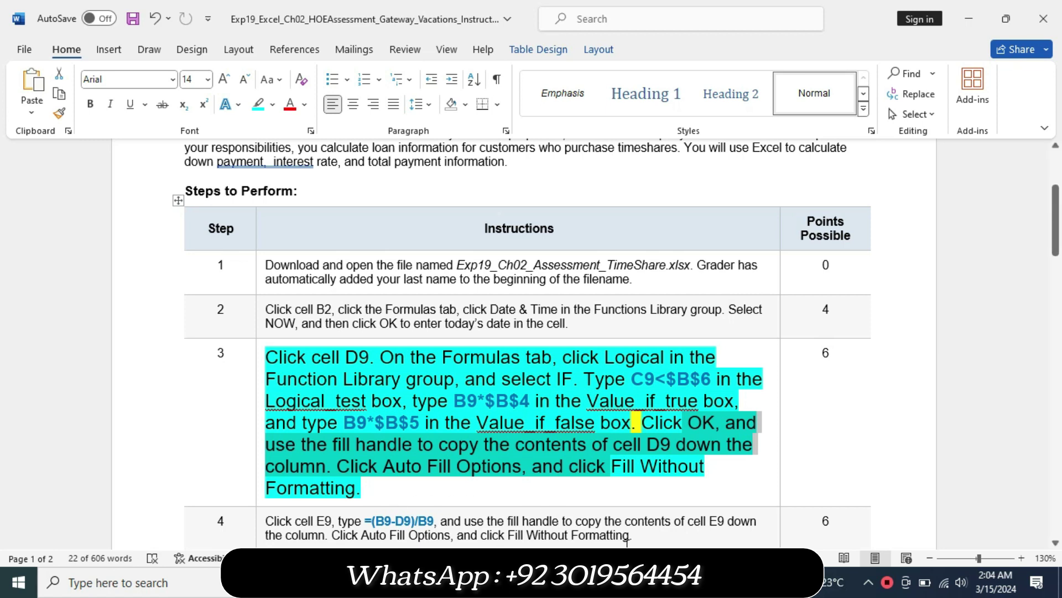
pyautogui.click(667, 582)
pyautogui.click(667, 504)
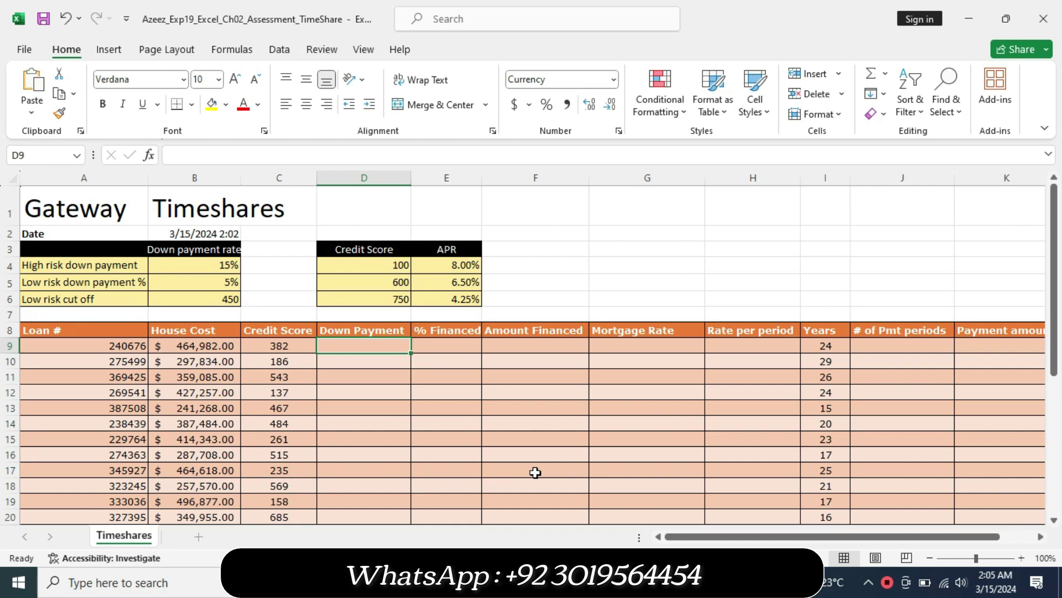
pyautogui.click(608, 504)
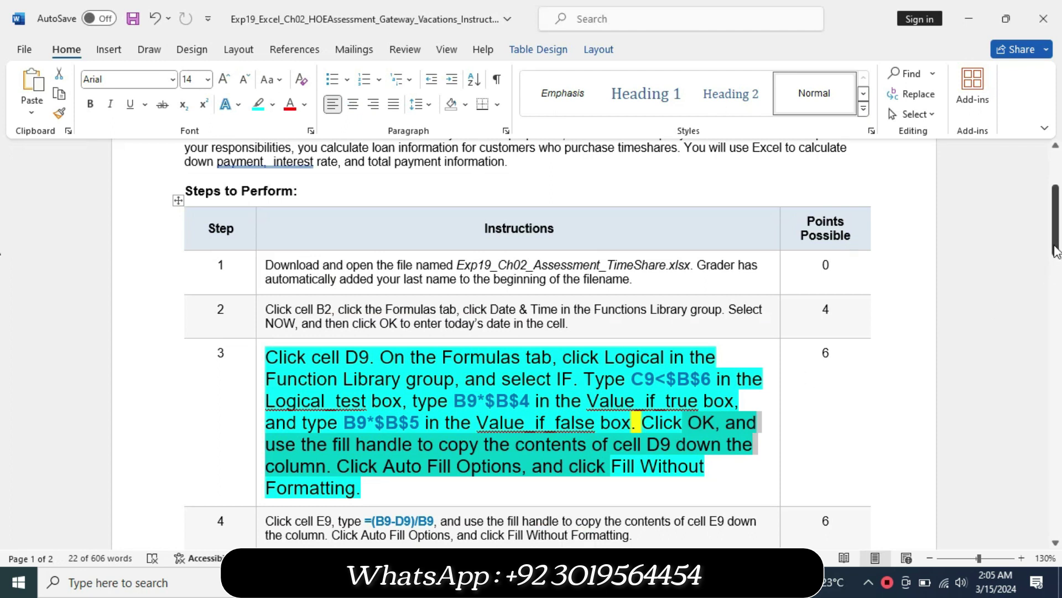
pyautogui.moveTo(1055, 220); pyautogui.dragTo(1055, 231)
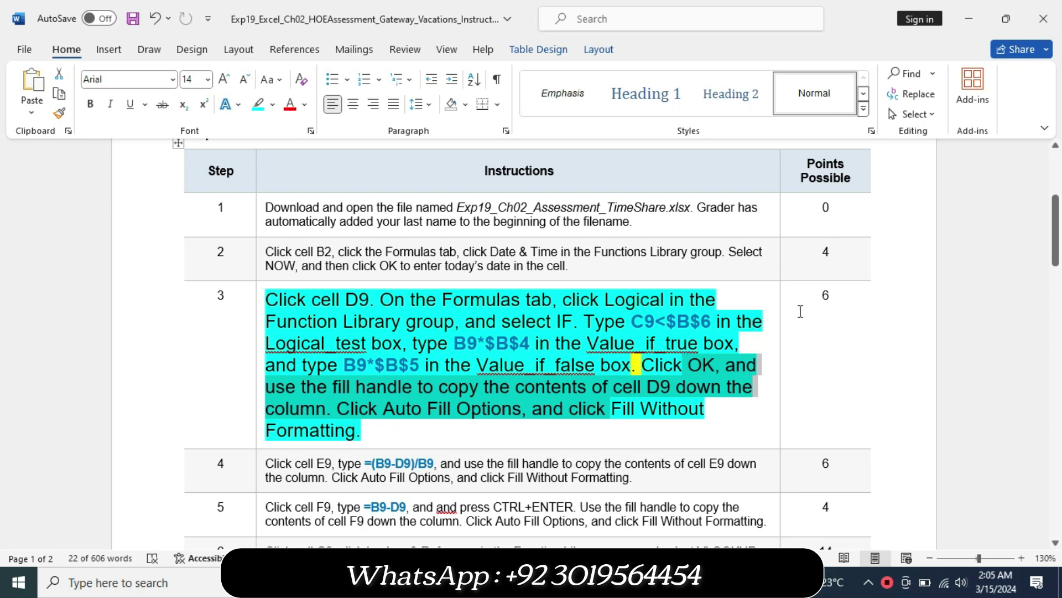
pyautogui.moveTo(1057, 242); pyautogui.dragTo(1057, 259)
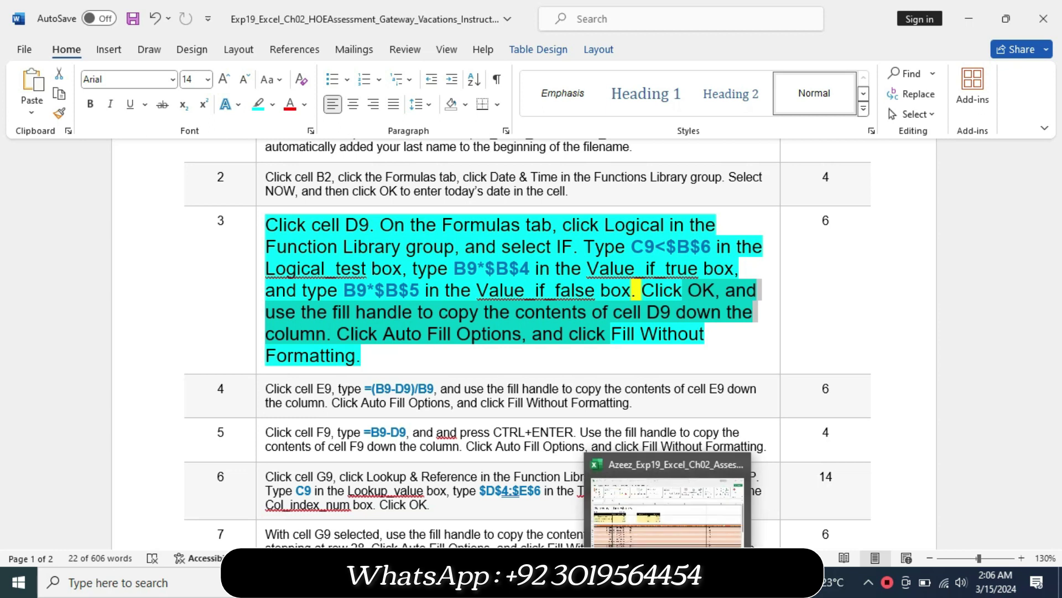
pyautogui.click(667, 504)
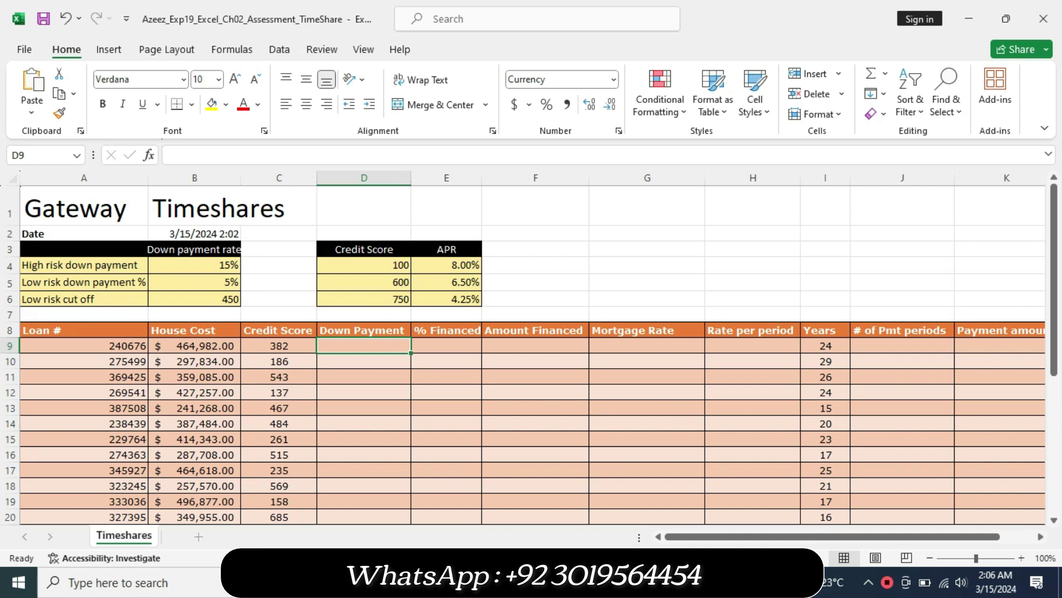
# In D9, start =IF(C9<$B$6,B9*$B$4, using absolute references for the cut-off and high-risk rate.
pyautogui.write('=')
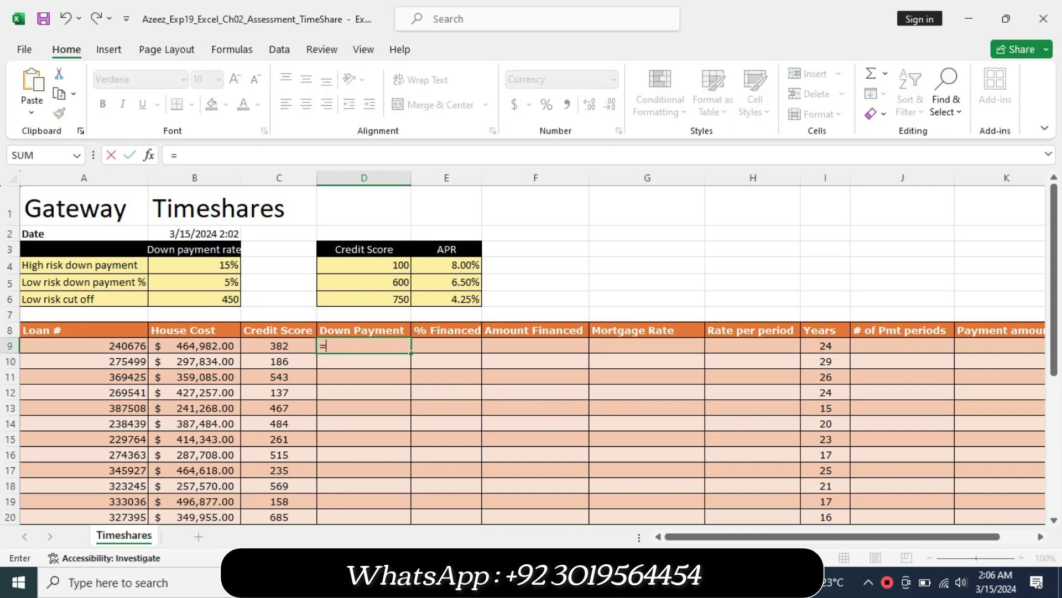
pyautogui.write('if')
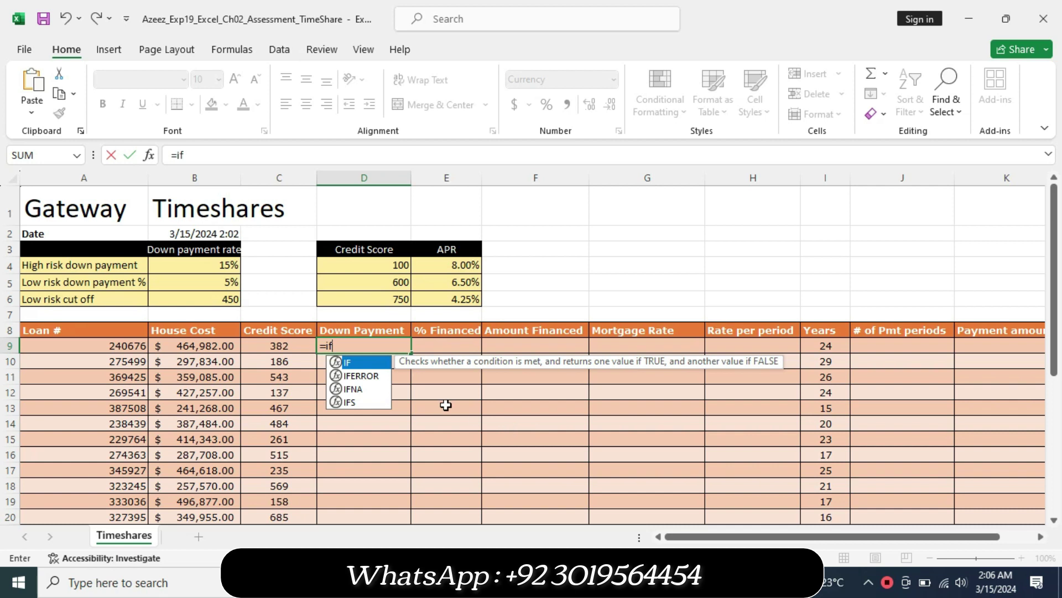
pyautogui.doubleClick(368, 362)
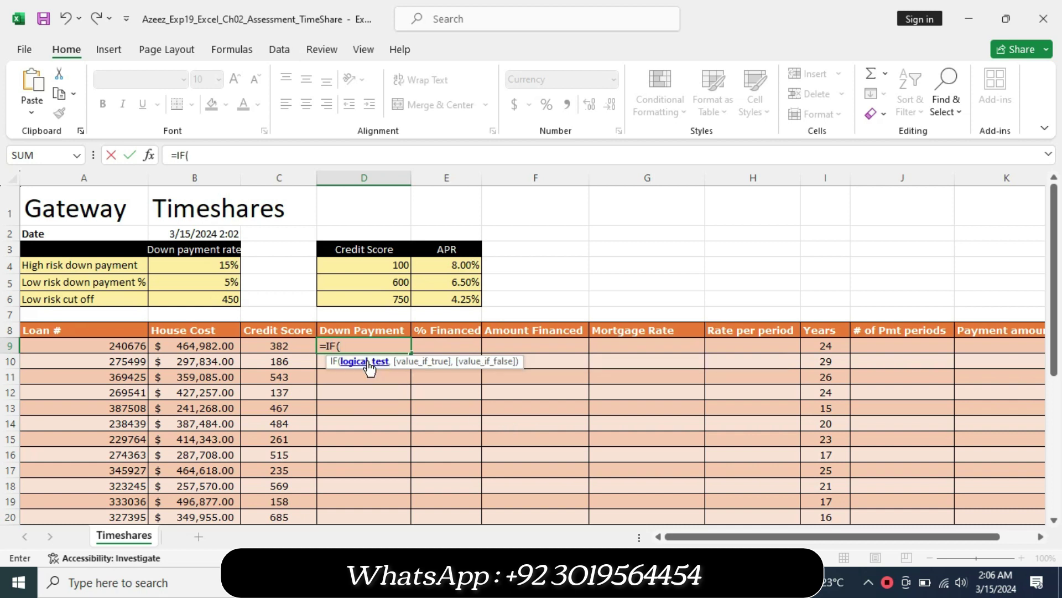
pyautogui.click(276, 344)
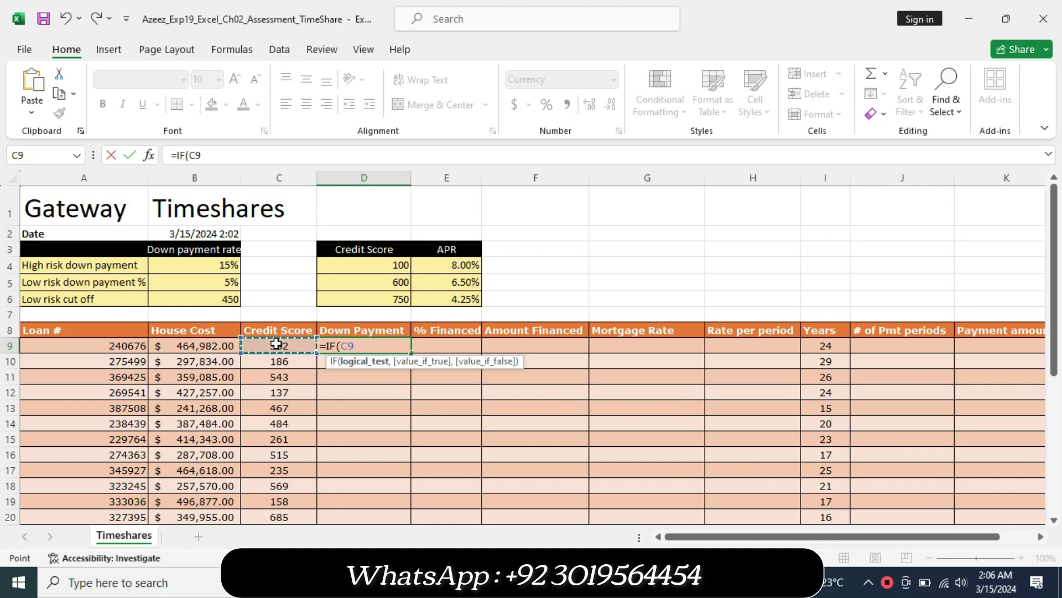
pyautogui.write('<')
pyautogui.click(192, 297)
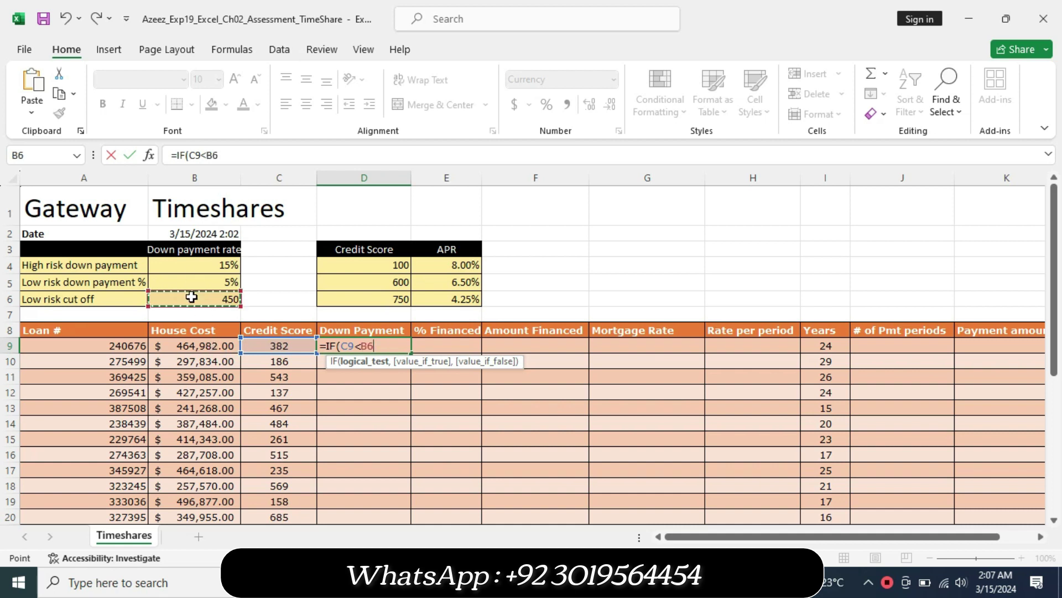
pyautogui.press('F4')
pyautogui.write('$B$6,')
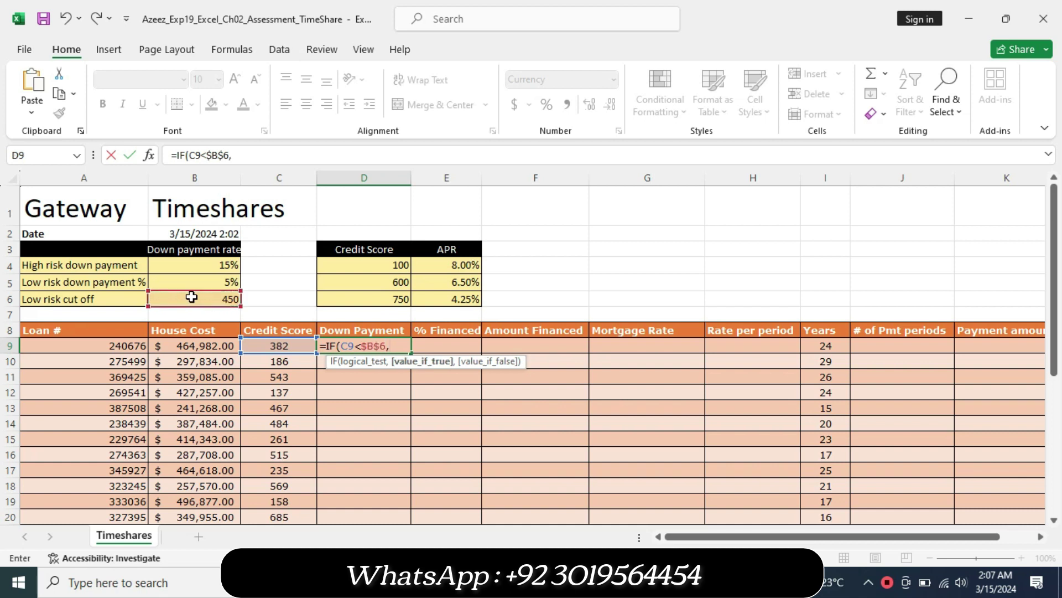
pyautogui.click(194, 347)
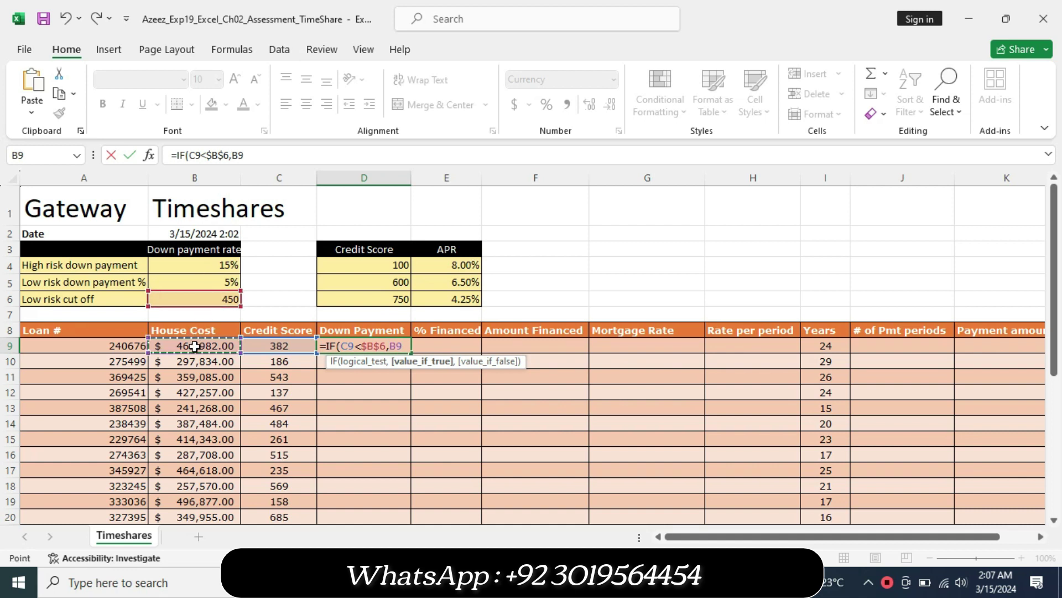
pyautogui.write('*')
pyautogui.click(206, 264)
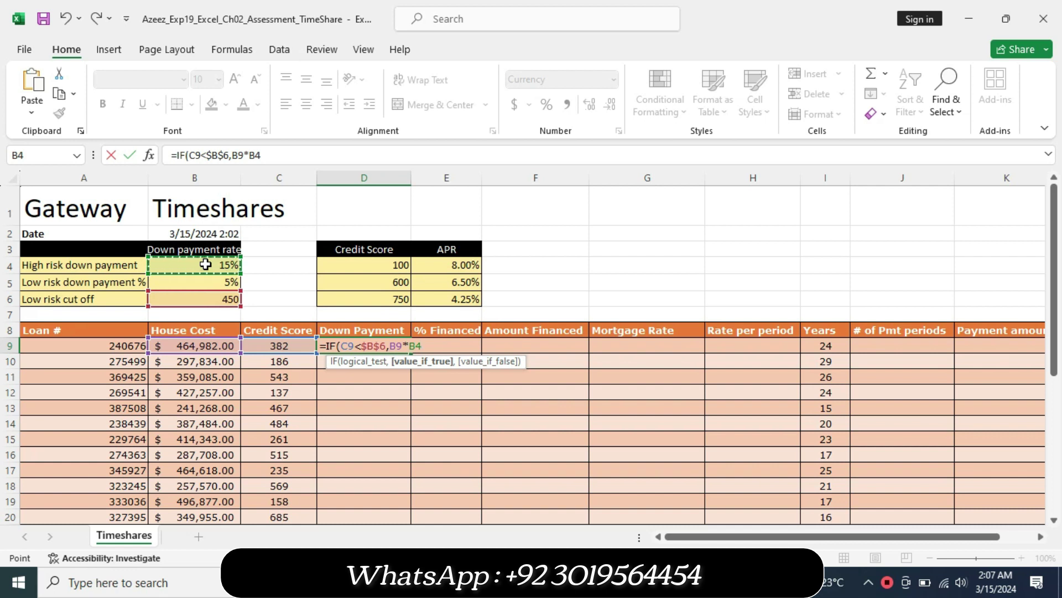
pyautogui.press('F4')
# Finish the IF with the false result B9*B5 and commit it, showing $69,747.30.
pyautogui.write('$B$4,')
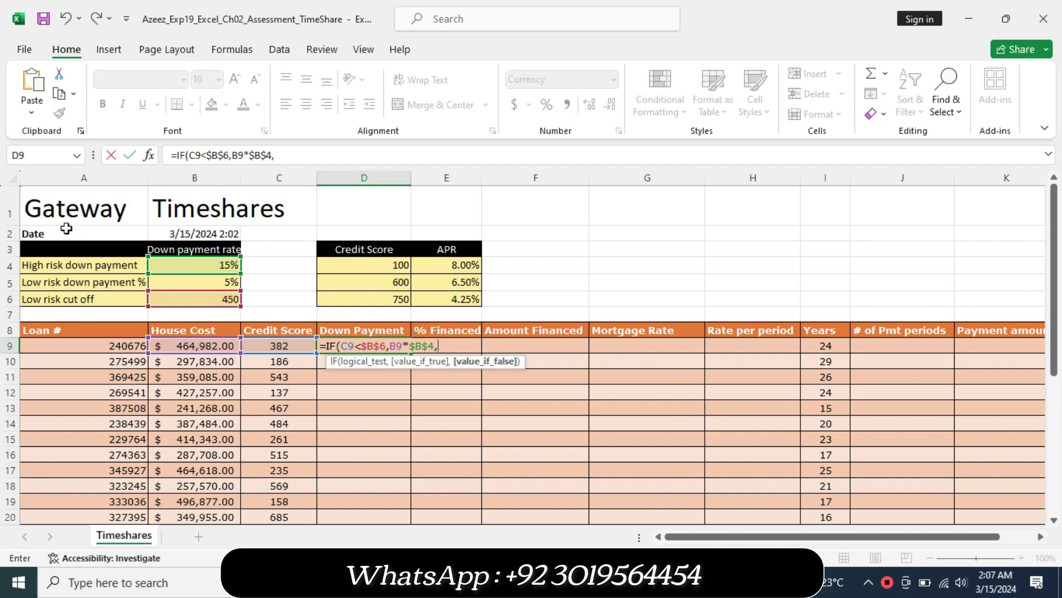
pyautogui.click(196, 346)
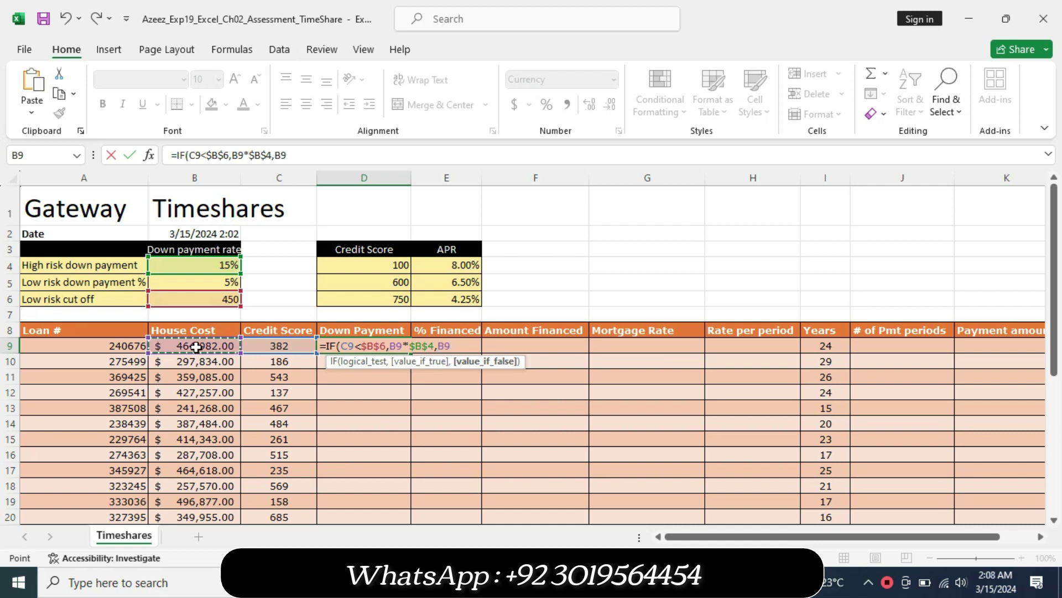
pyautogui.write('*')
pyautogui.click(207, 285)
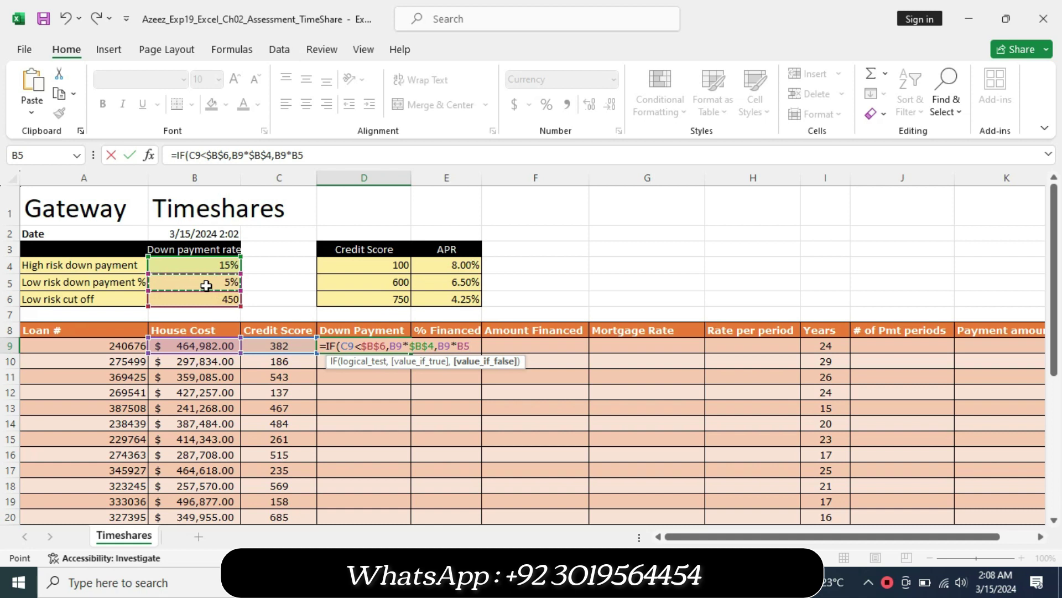
pyautogui.write(')')
pyautogui.press('Return')
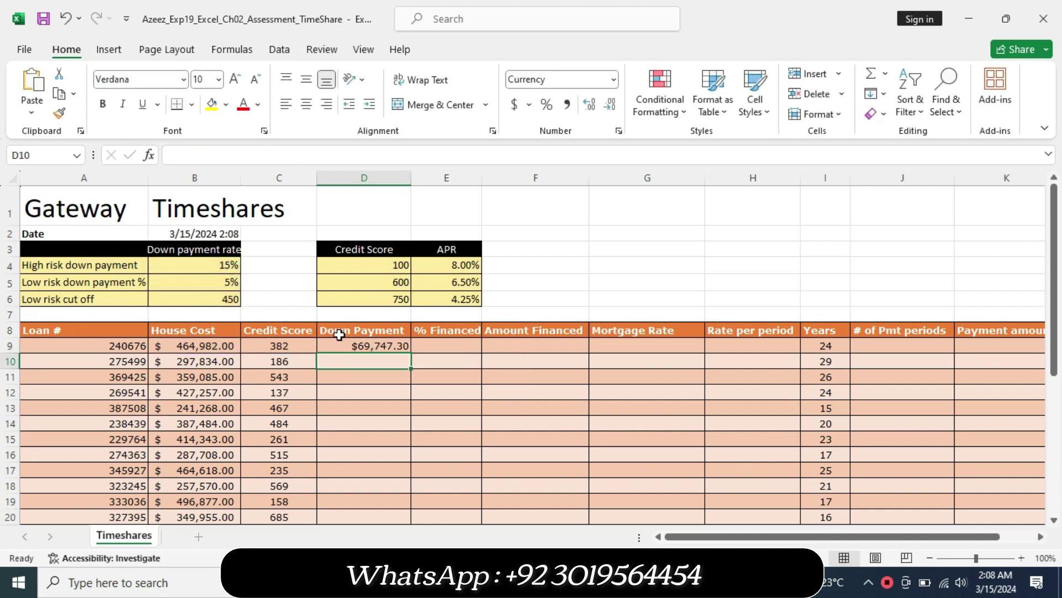
# Reselect D9 to check its IF formula, then switch to the Word instructions.
pyautogui.click(352, 343)
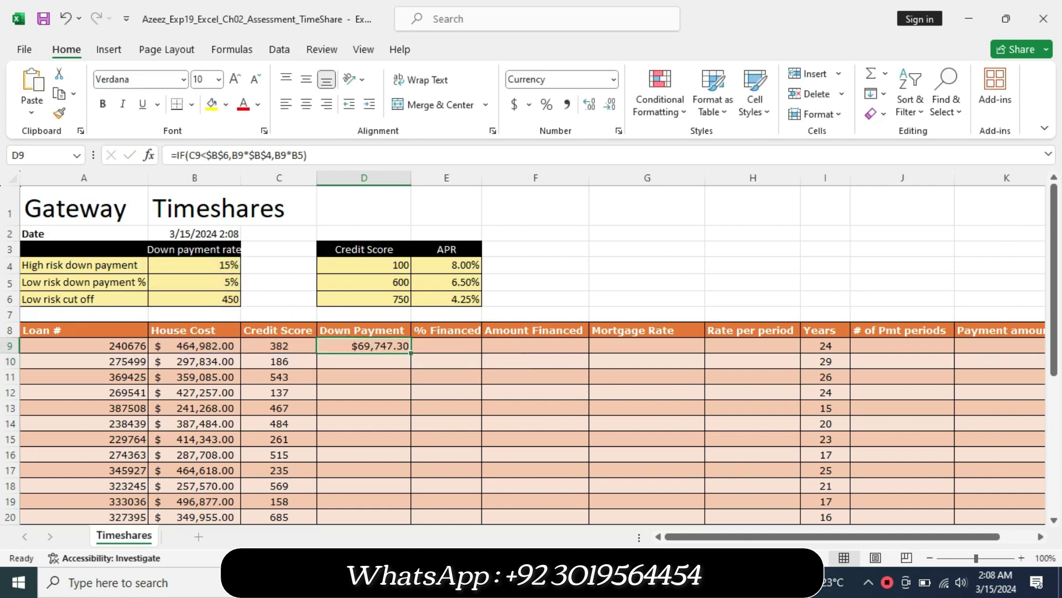
pyautogui.click(608, 582)
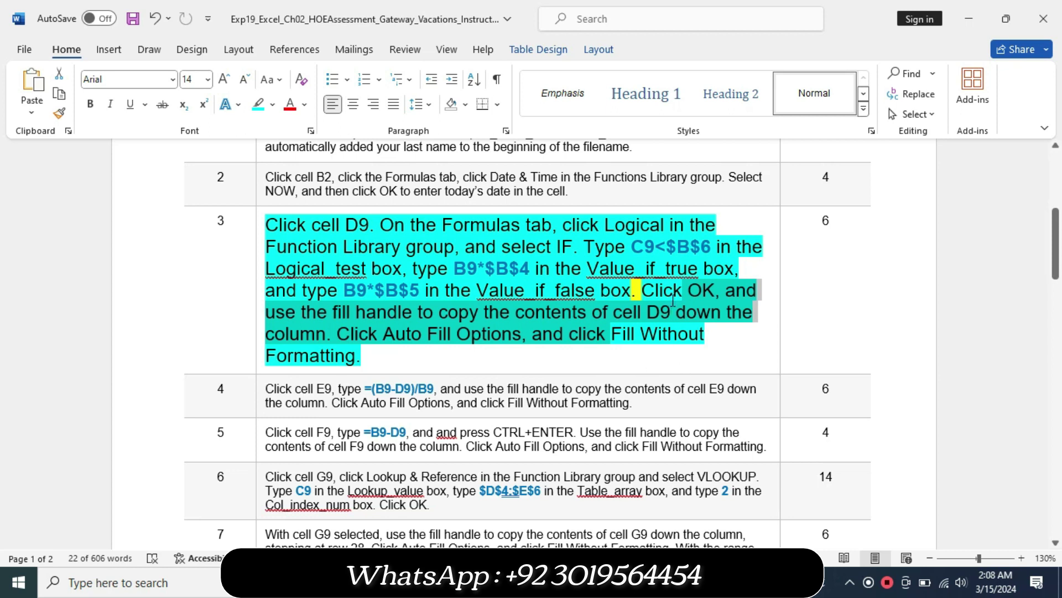
# Fill D9's down payment formula down to D20 without formatting, then return to Word.
pyautogui.hotkey('alt', 'Tab')
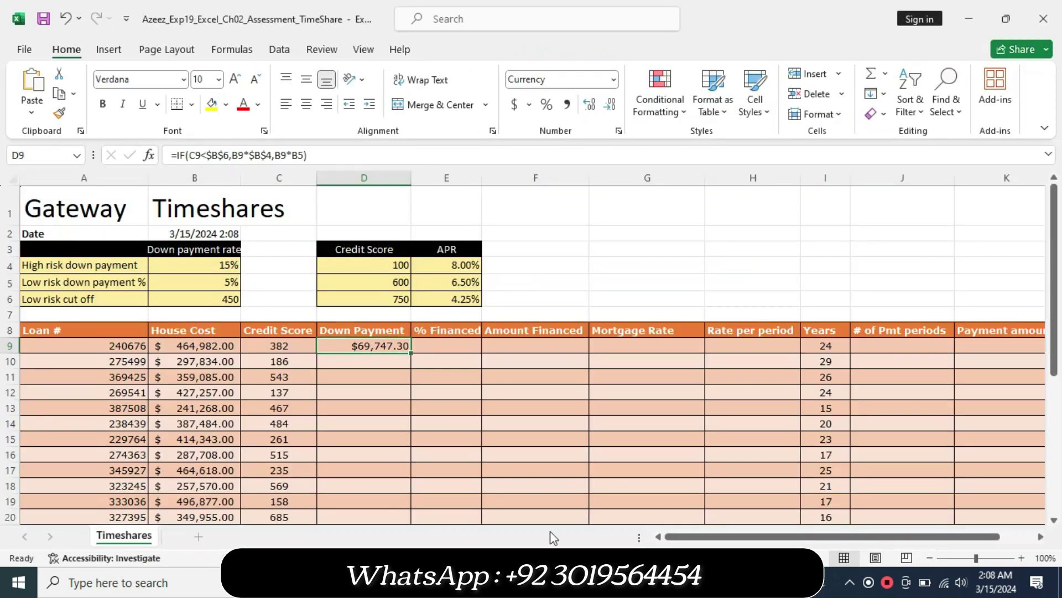
pyautogui.moveTo(410, 353); pyautogui.dragTo(402, 523)
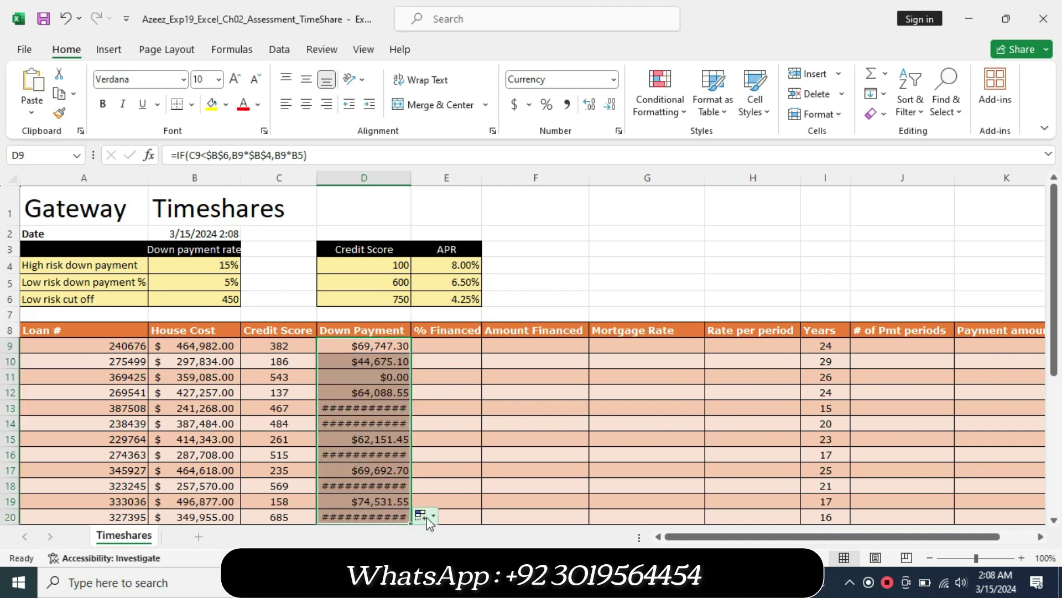
pyautogui.click(429, 516)
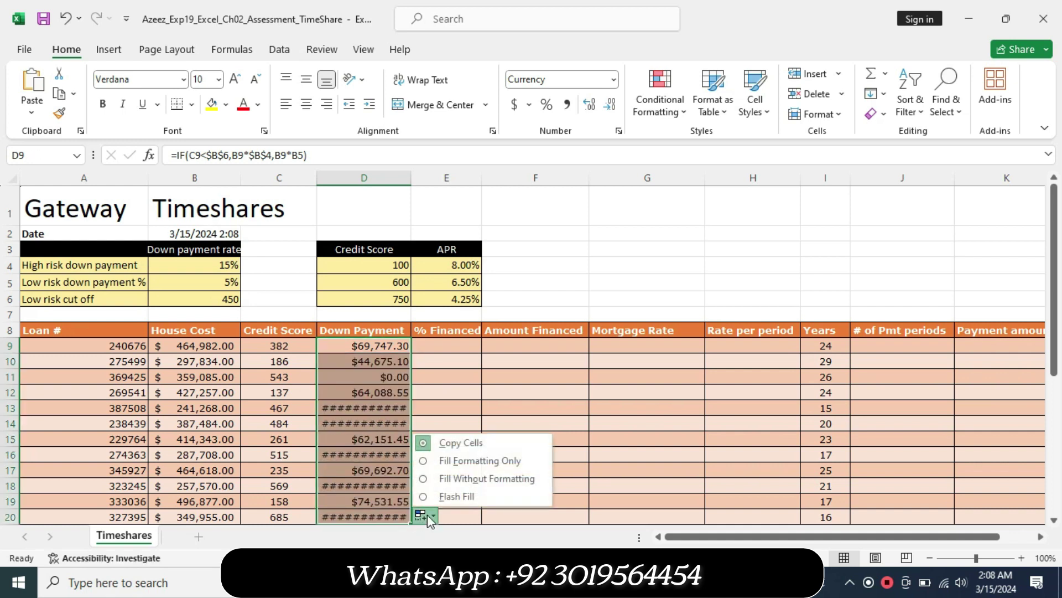
pyautogui.click(448, 478)
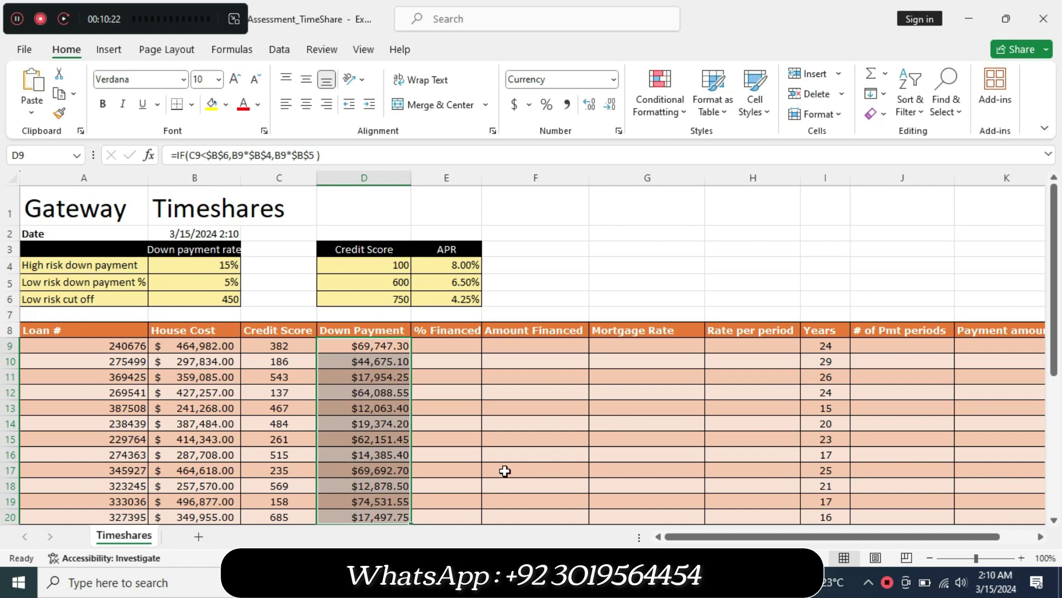
pyautogui.click(252, 178)
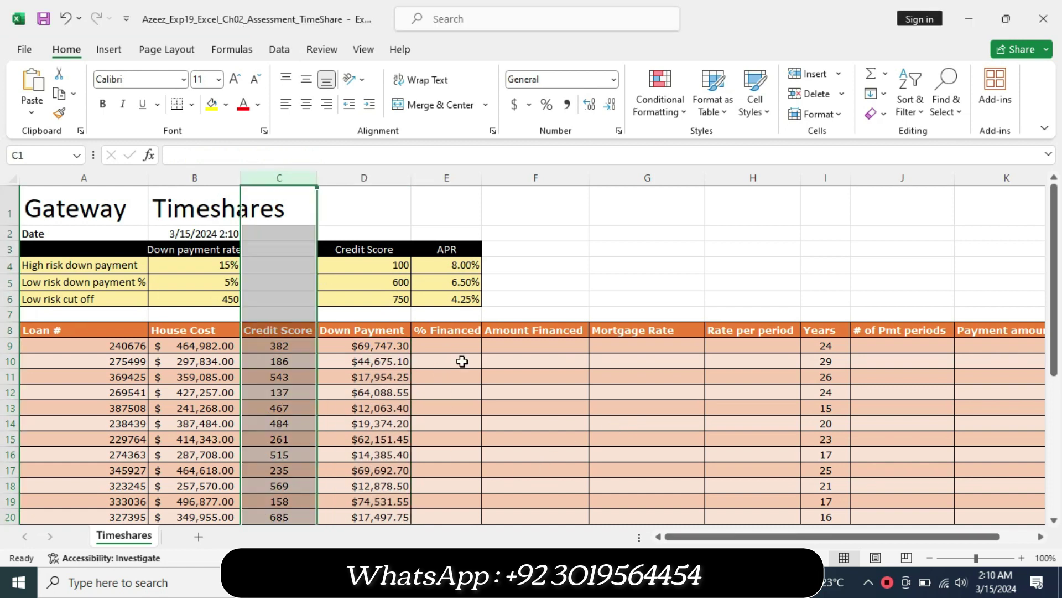
pyautogui.click(494, 454)
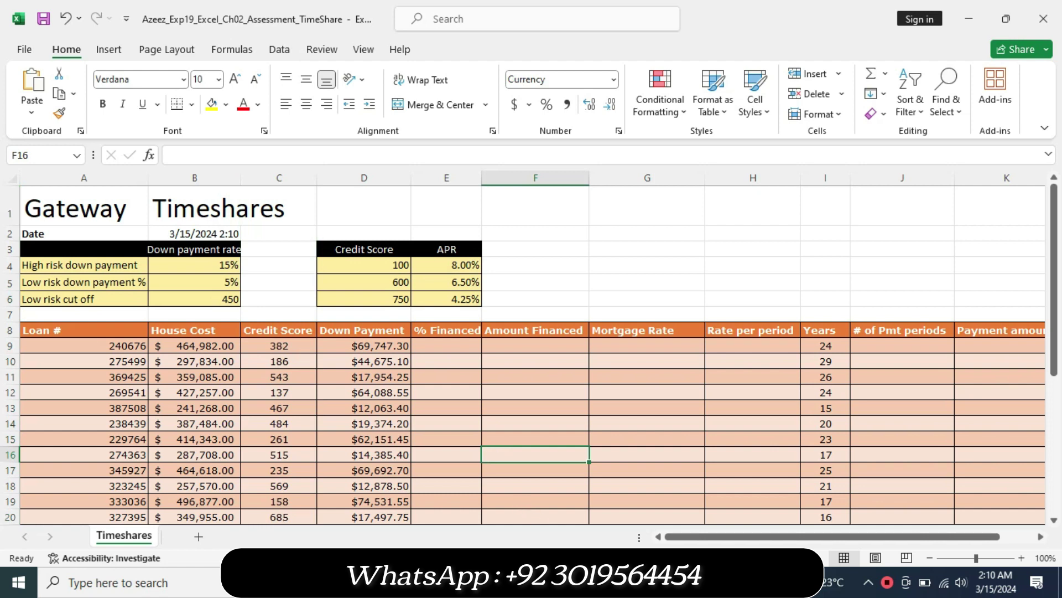
pyautogui.hotkey('alt', 'Tab')
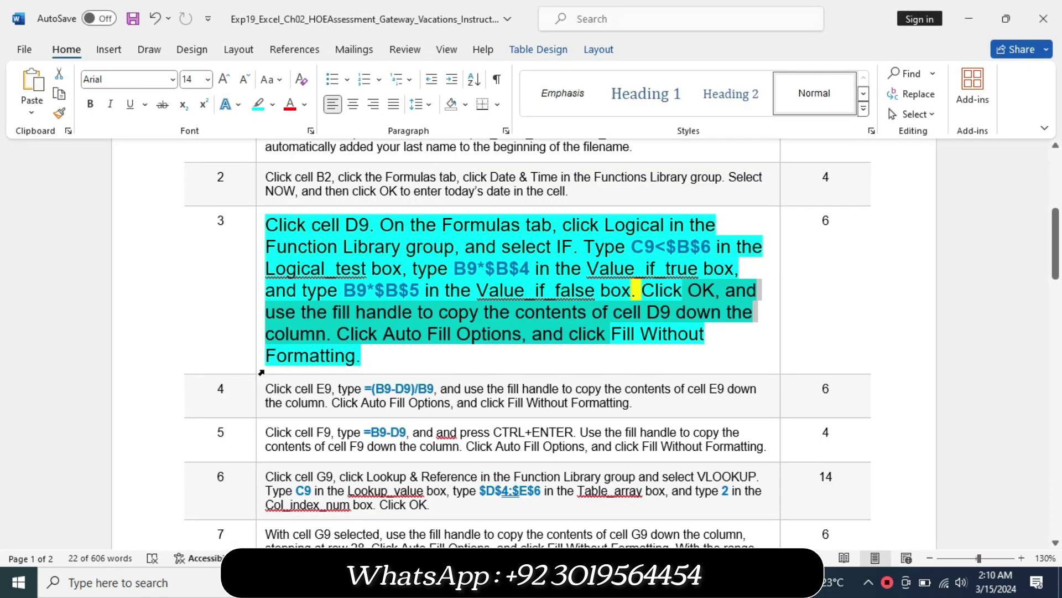
# Set the step 3 instruction back to 9 pt and clear its highlighting.
pyautogui.click(260, 370)
pyautogui.click(360, 320)
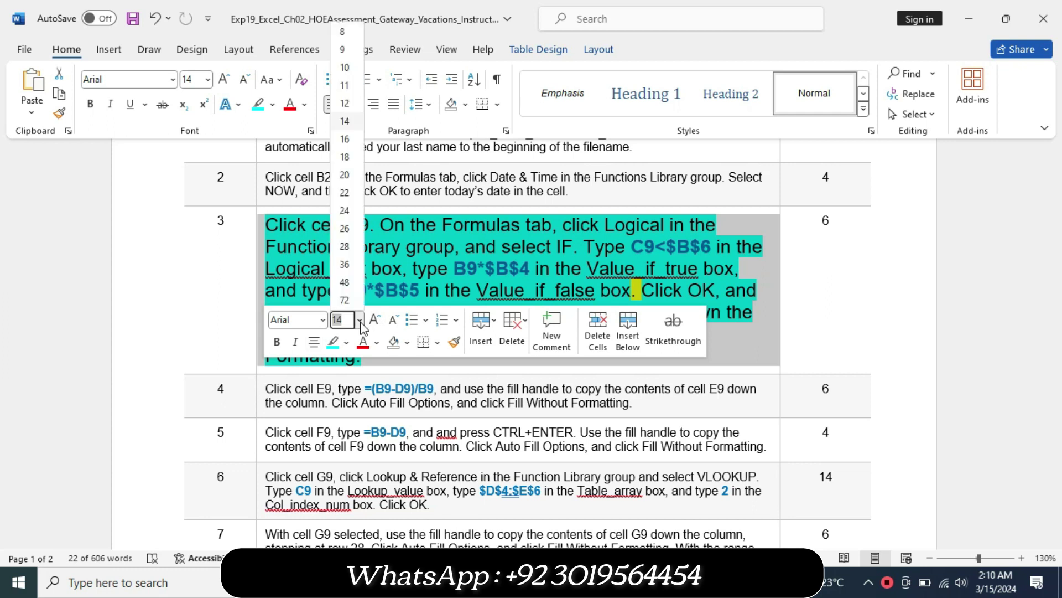
pyautogui.press('Escape')
pyautogui.hotkey('ctrl', 'z')
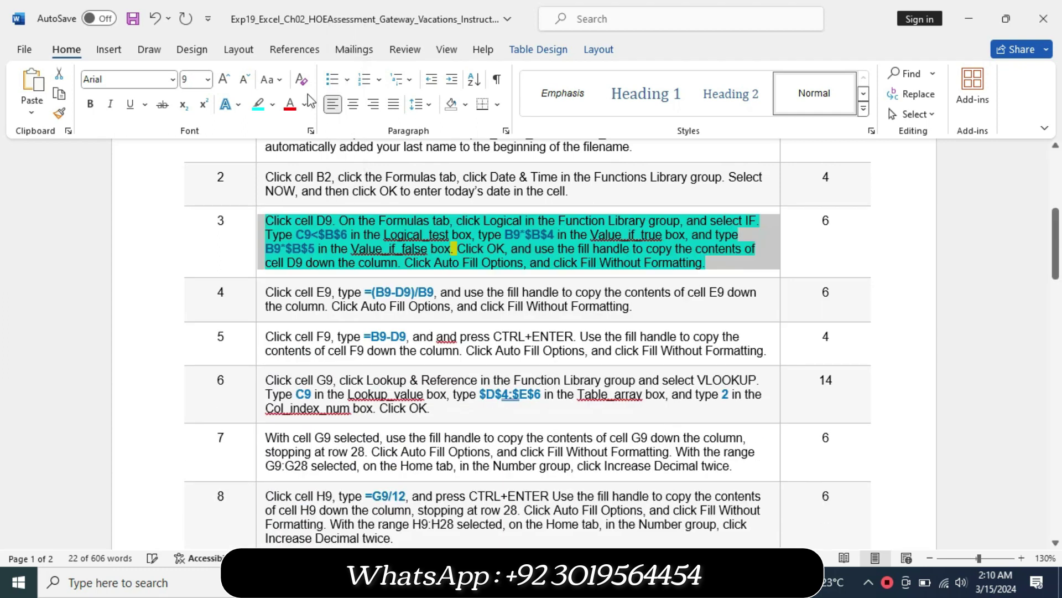
pyautogui.click(272, 105)
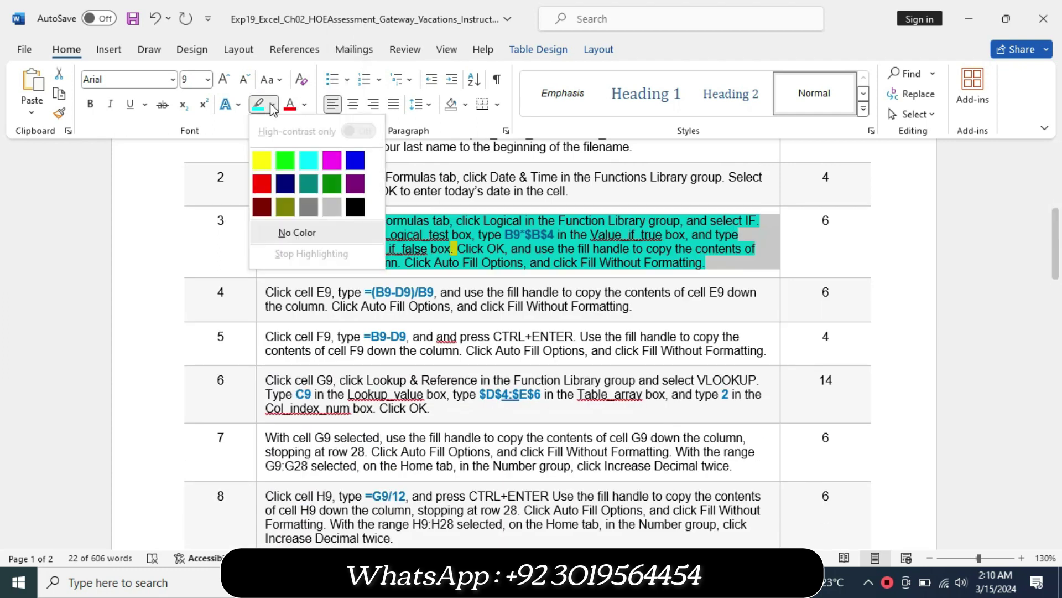
pyautogui.click(297, 233)
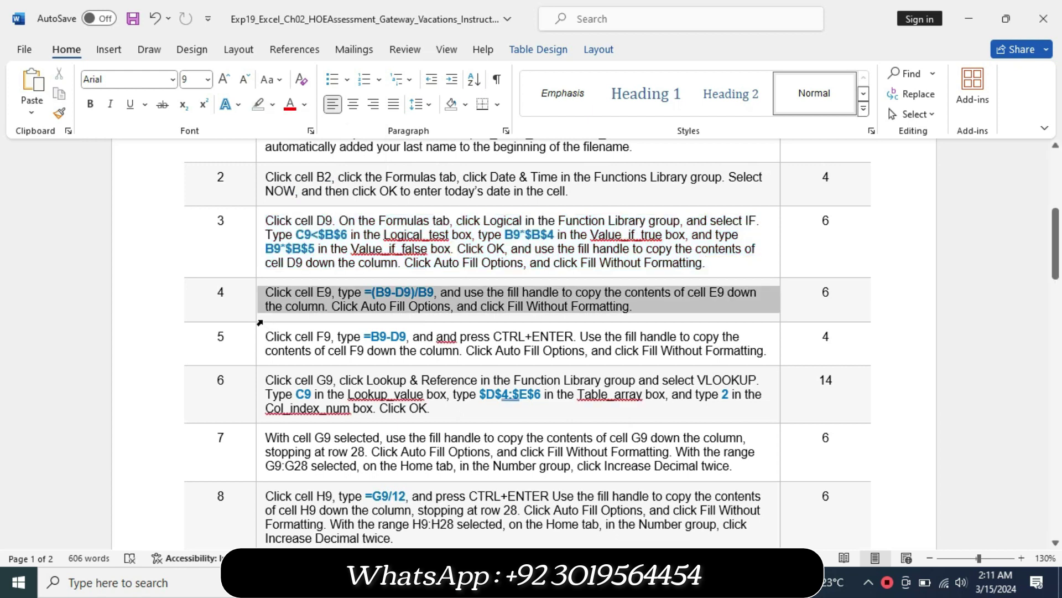
# Enlarge the step 4 instruction to 16 pt and highlight it yellow.
pyautogui.click(260, 319)
pyautogui.click(358, 270)
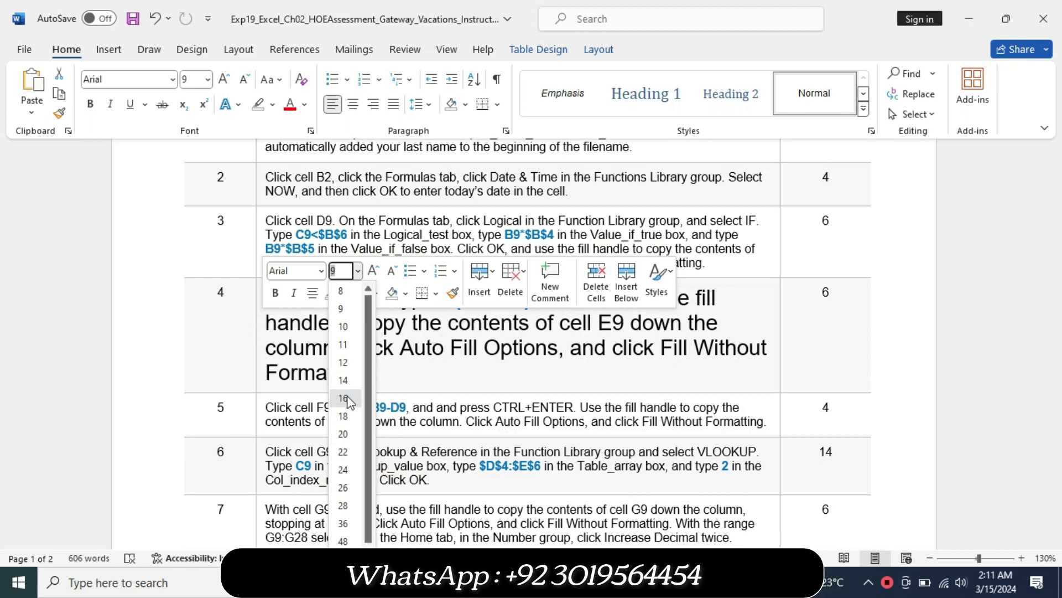
pyautogui.click(346, 398)
pyautogui.click(345, 293)
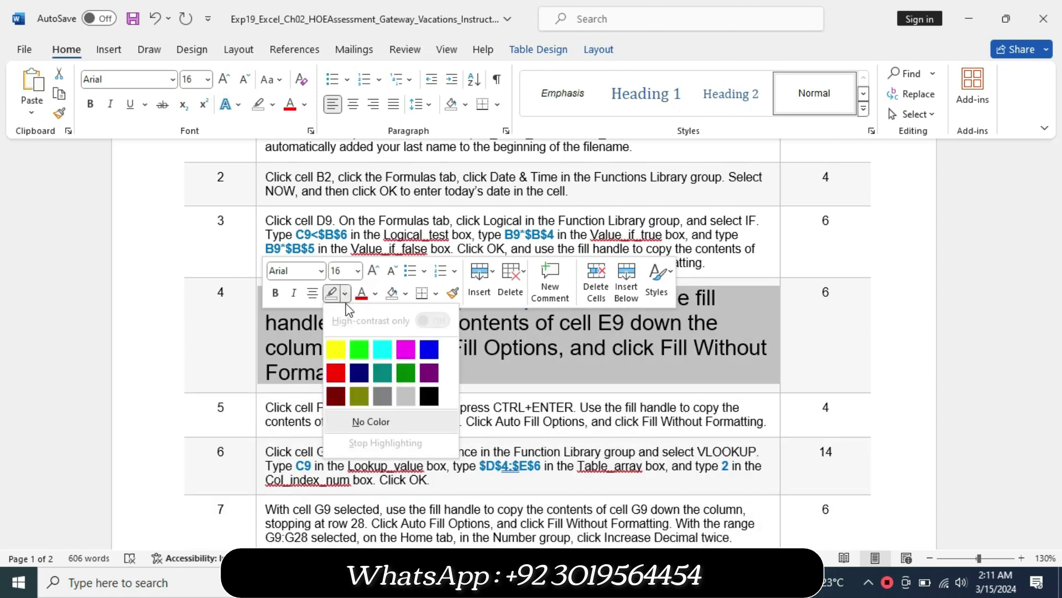
pyautogui.click(339, 346)
pyautogui.click(347, 379)
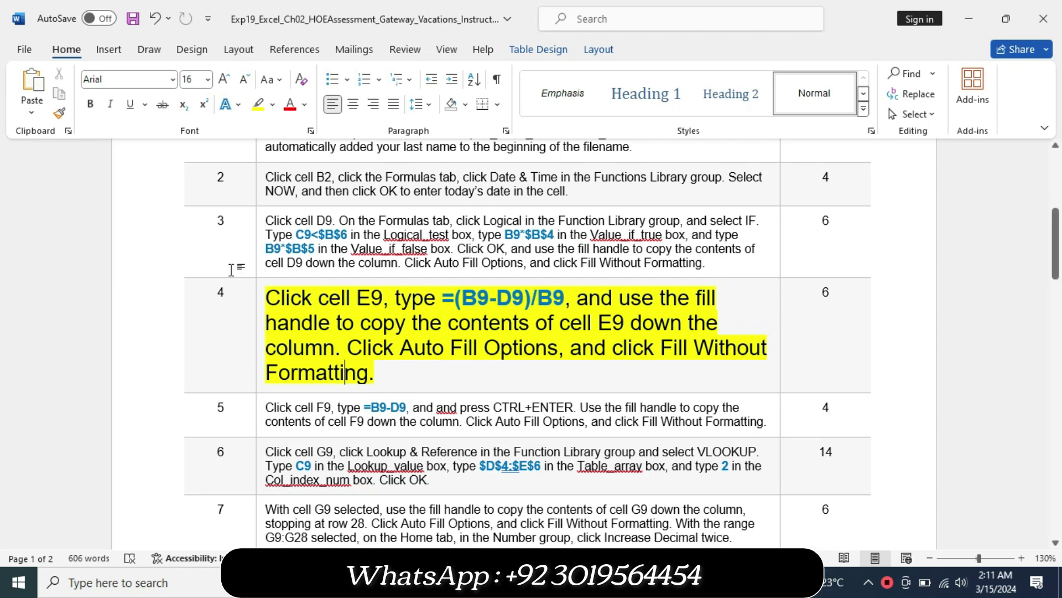
# Highlight step 4's first sentence turquoise and return to the Excel workbook.
pyautogui.moveTo(270, 297); pyautogui.dragTo(334, 349)
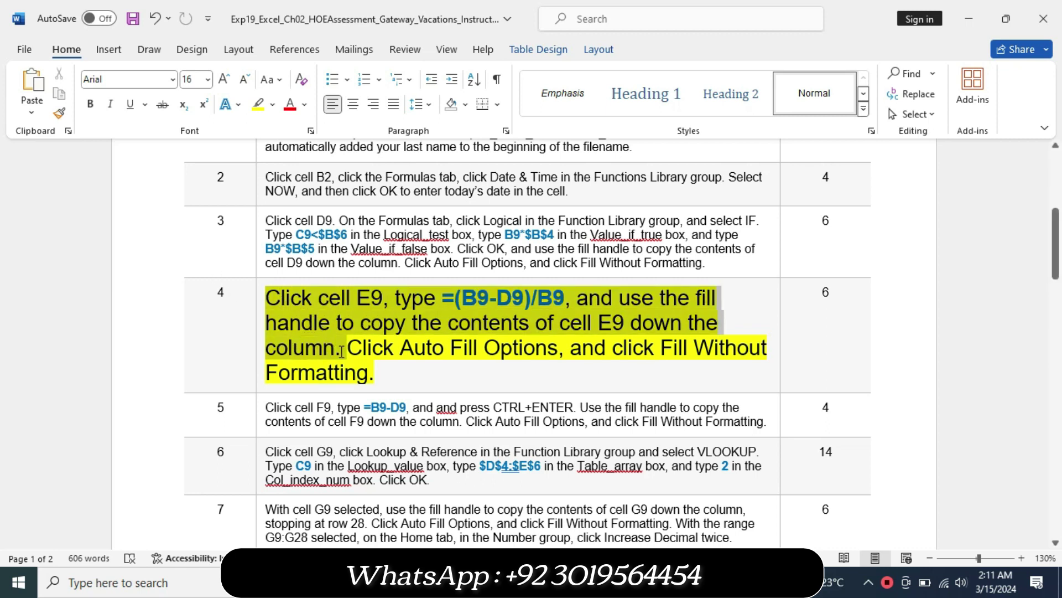
pyautogui.click(423, 326)
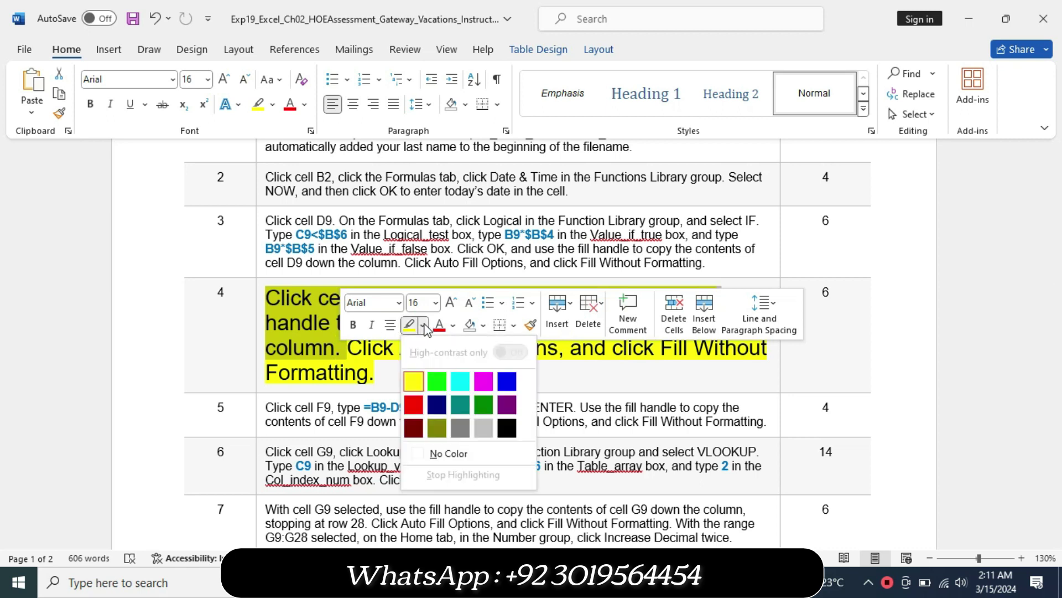
pyautogui.click(460, 381)
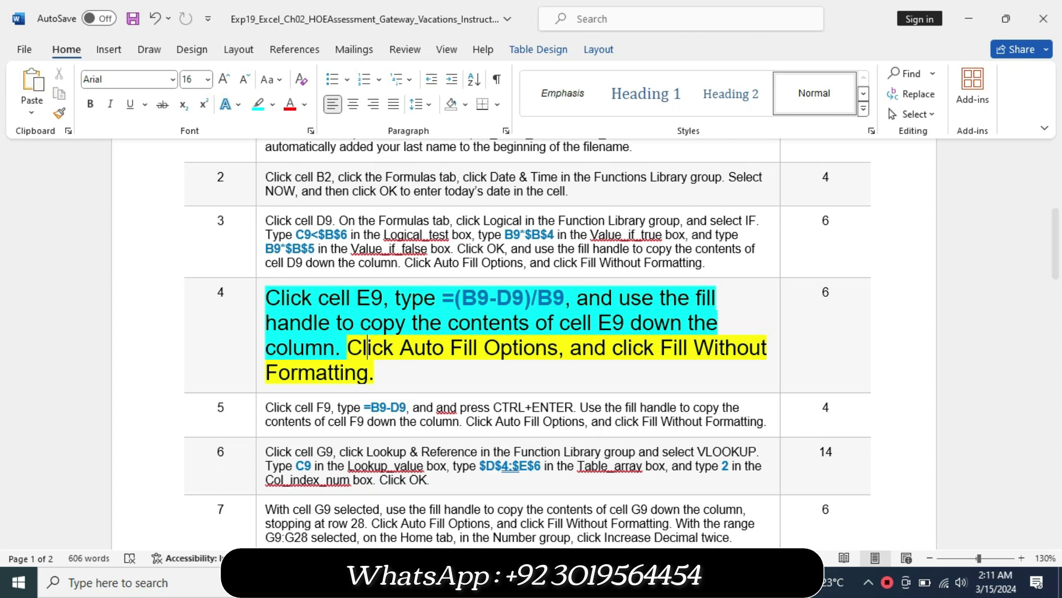
pyautogui.hotkey('alt', 'Tab')
# Begin E9's percent financed formula as =B9-D9.
pyautogui.click(456, 345)
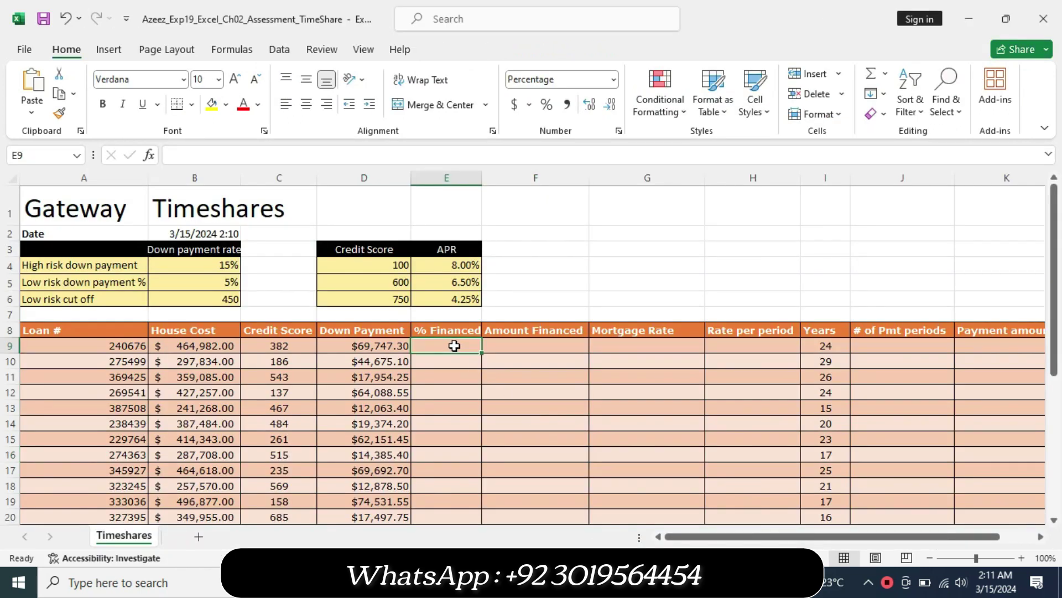
pyautogui.write('=')
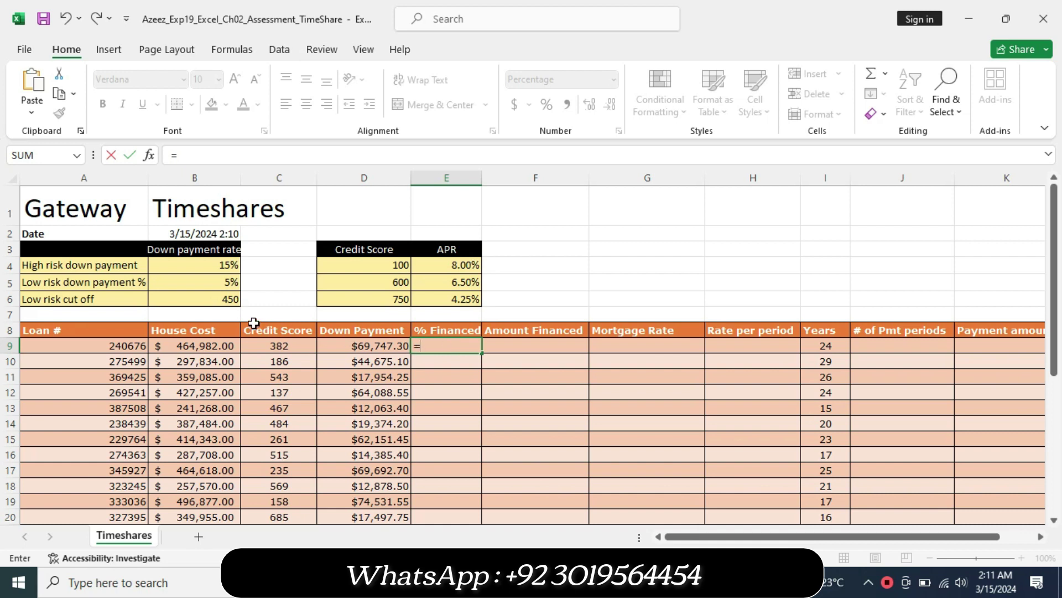
pyautogui.click(211, 346)
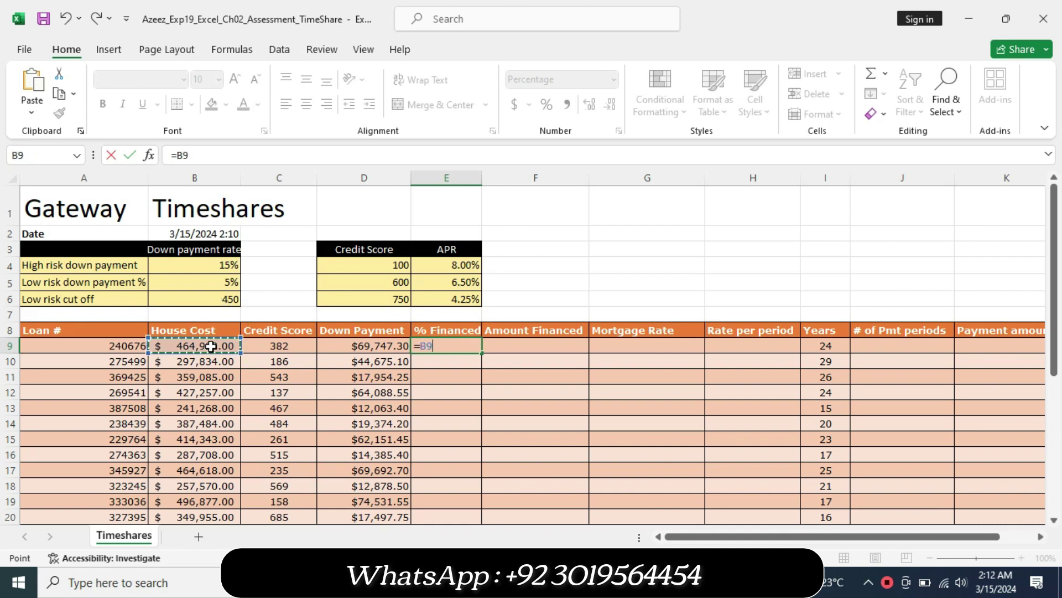
pyautogui.write('-')
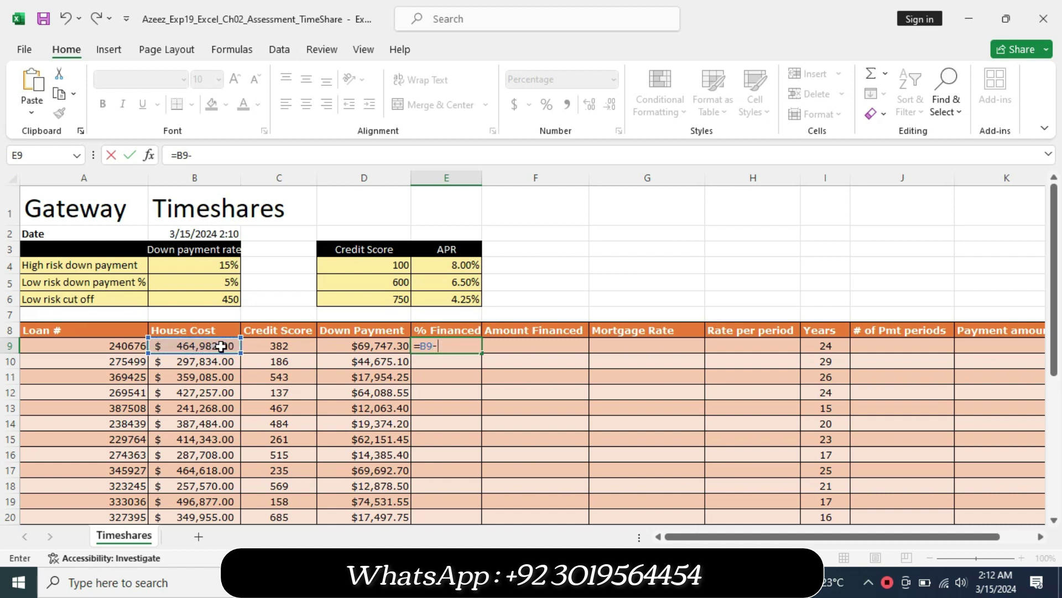
pyautogui.click(373, 345)
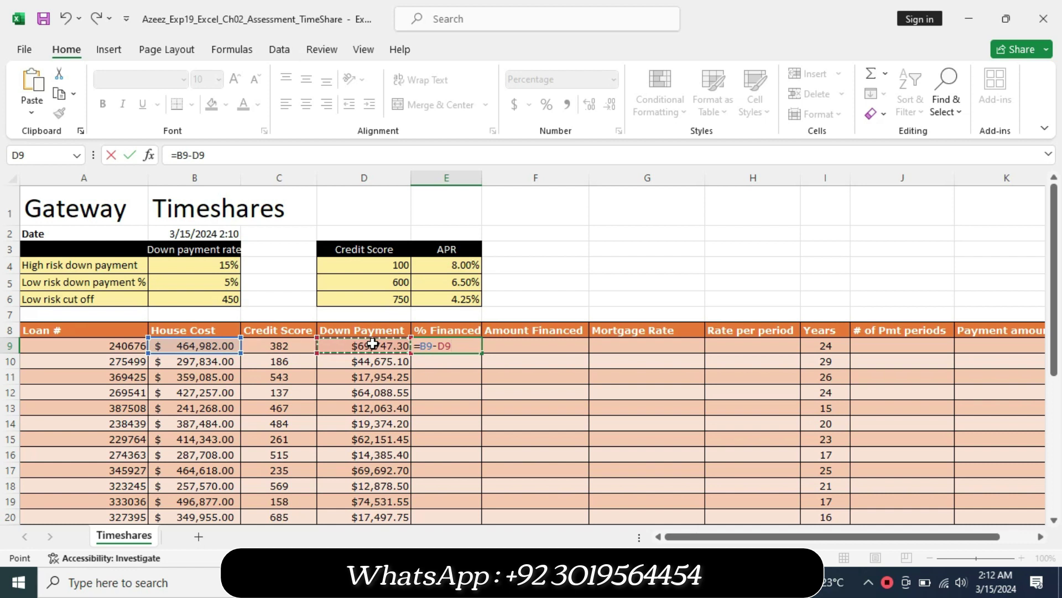
# Complete it as =(B9-D9)/B9, showing 85%, and switch back to Word.
pyautogui.press('F2')
pyautogui.write('(')
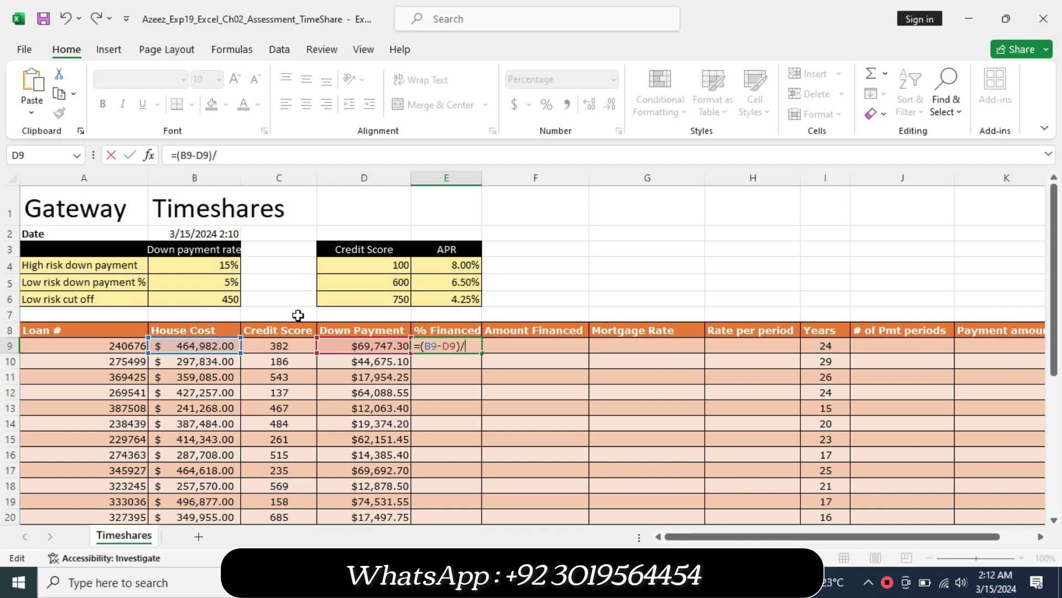
pyautogui.click(350, 348)
pyautogui.click(280, 344)
pyautogui.click(212, 344)
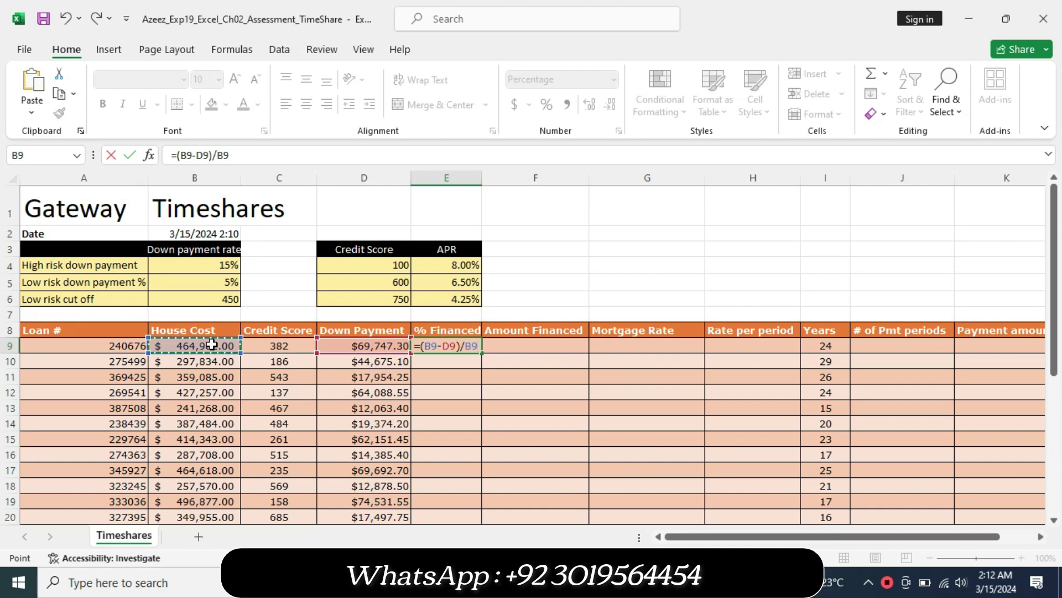
pyautogui.press('Return')
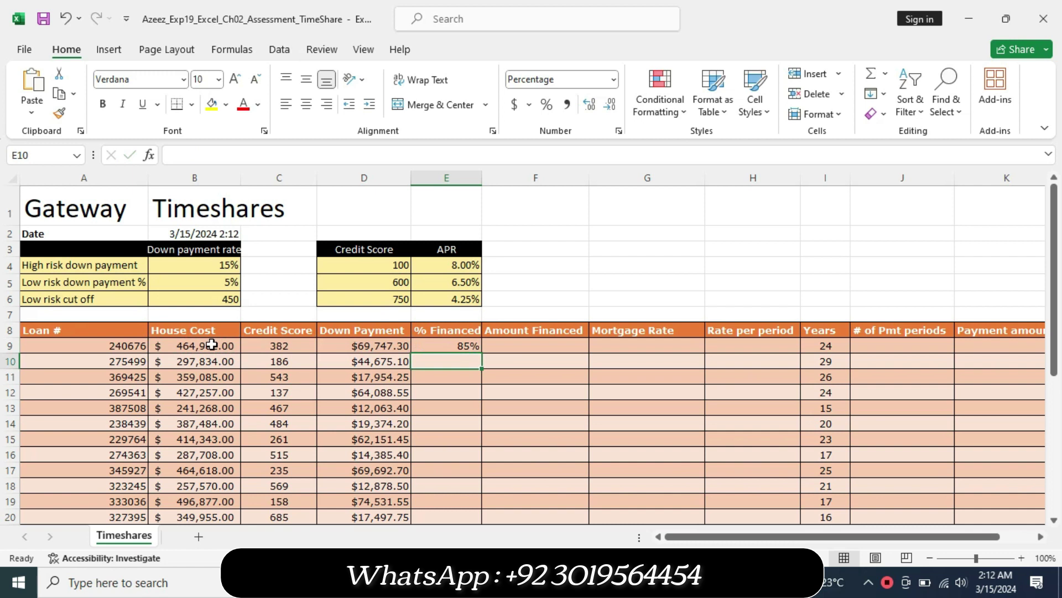
pyautogui.click(452, 344)
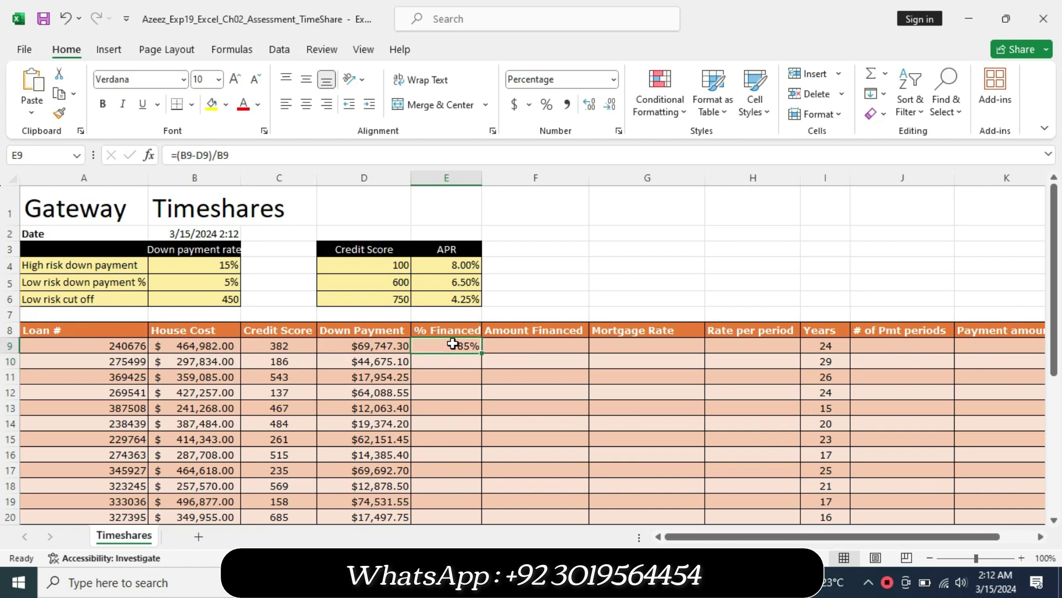
pyautogui.hotkey('alt', 'Tab')
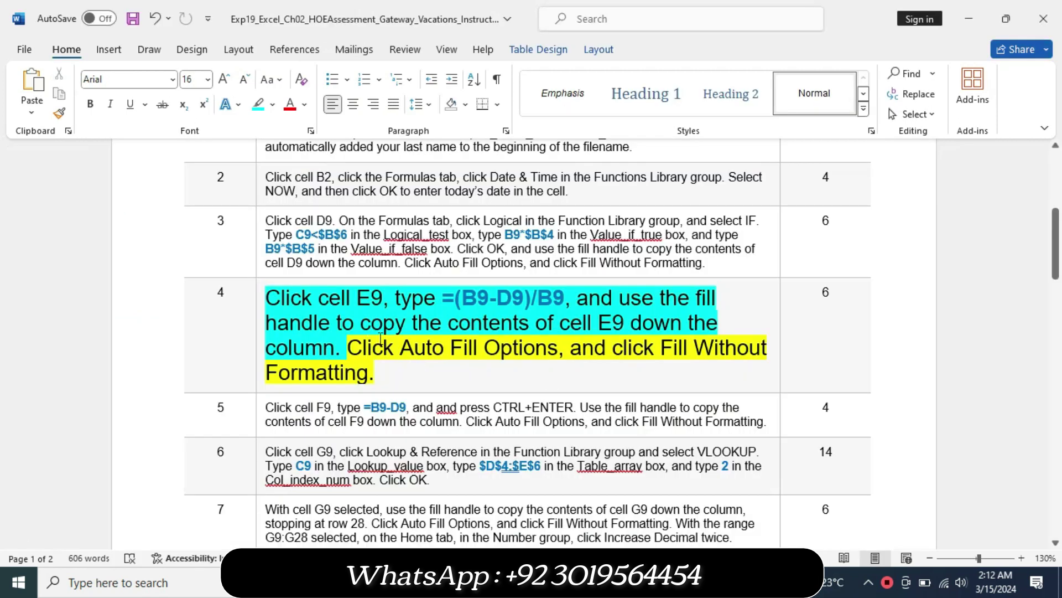
# Recolour the yellow end of step 4 cyan and return to Excel.
pyautogui.moveTo(347, 349); pyautogui.dragTo(408, 380)
pyautogui.click(477, 354)
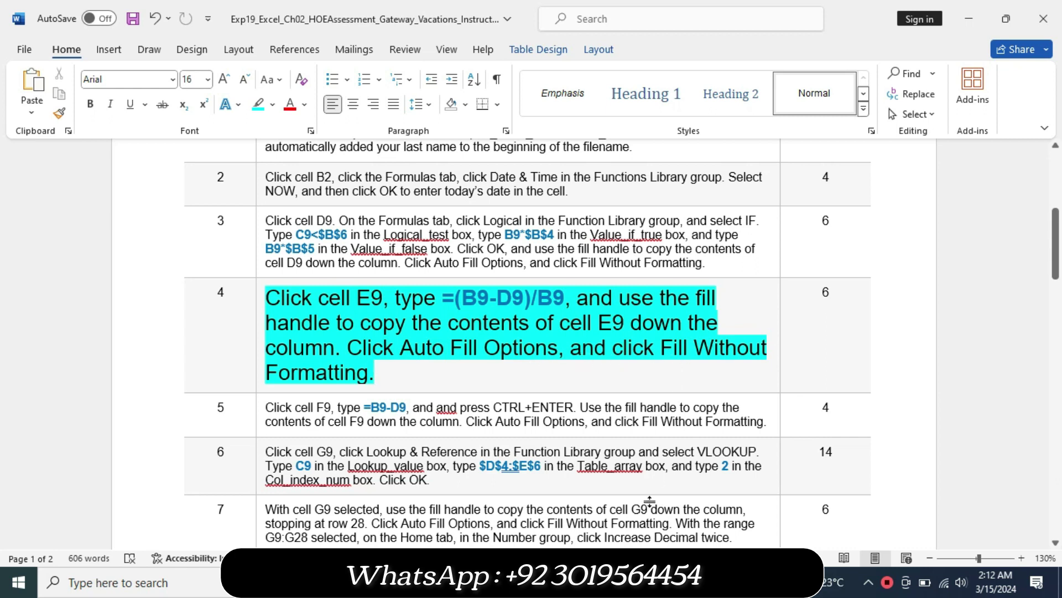
pyautogui.hotkey('alt', 'Tab')
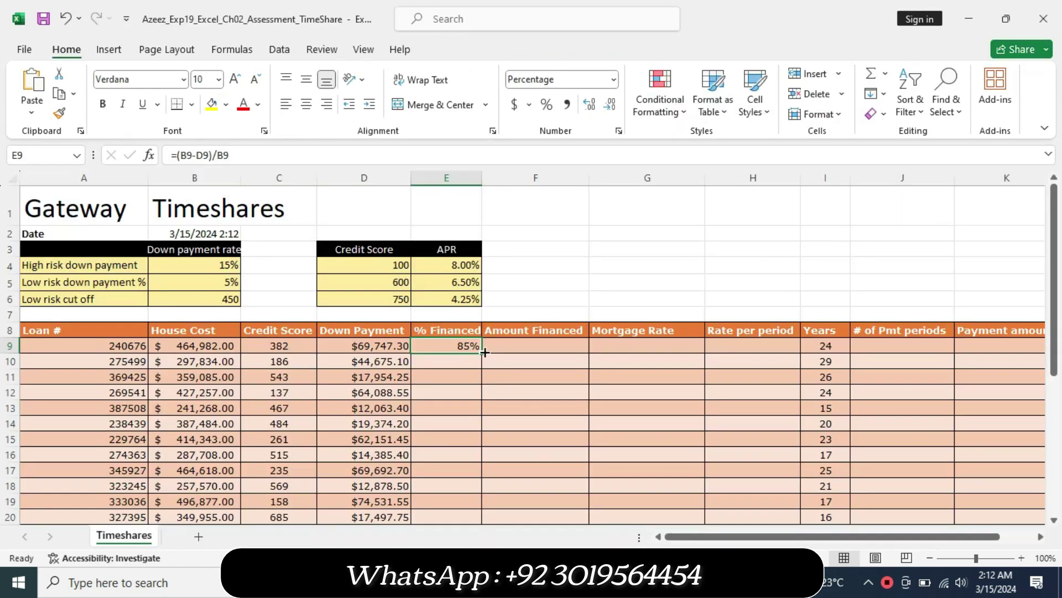
# Fill E9's % Financed formula down column E without formatting, then switch to Word.
pyautogui.doubleClick(480, 354)
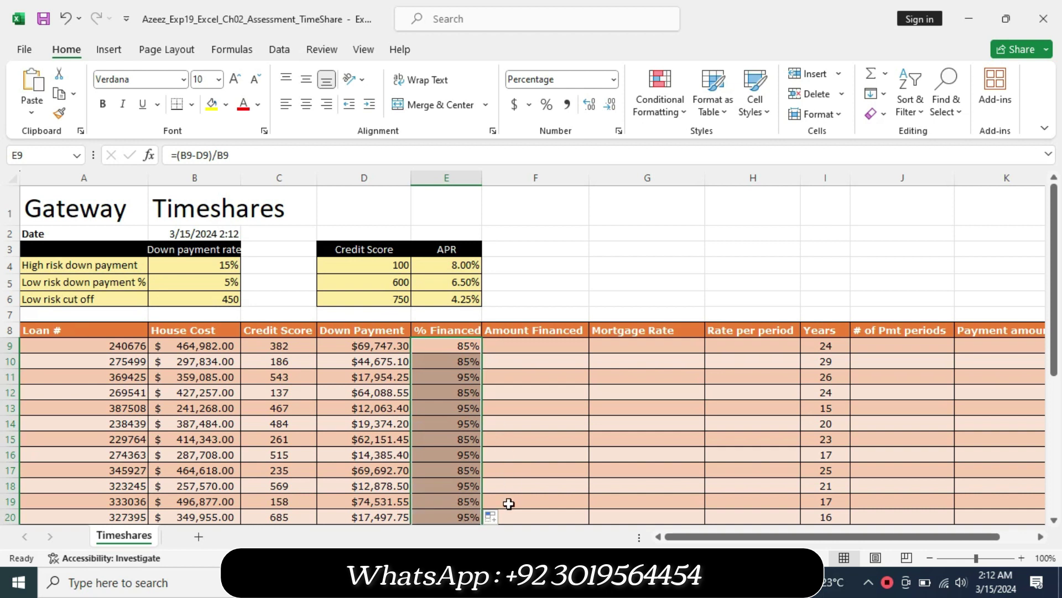
pyautogui.click(491, 517)
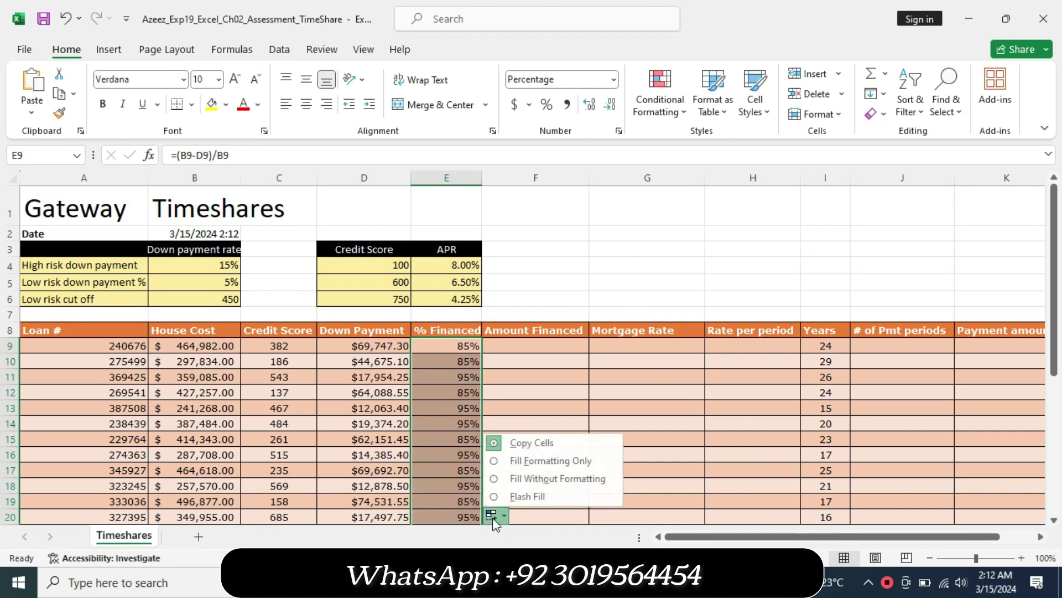
pyautogui.click(509, 477)
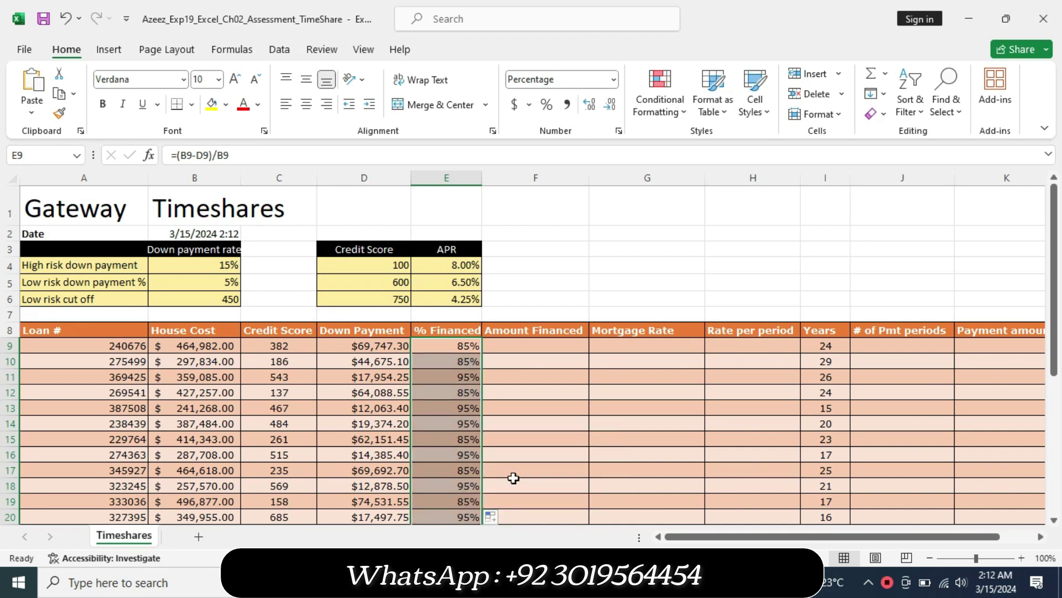
pyautogui.hotkey('alt', 'Tab')
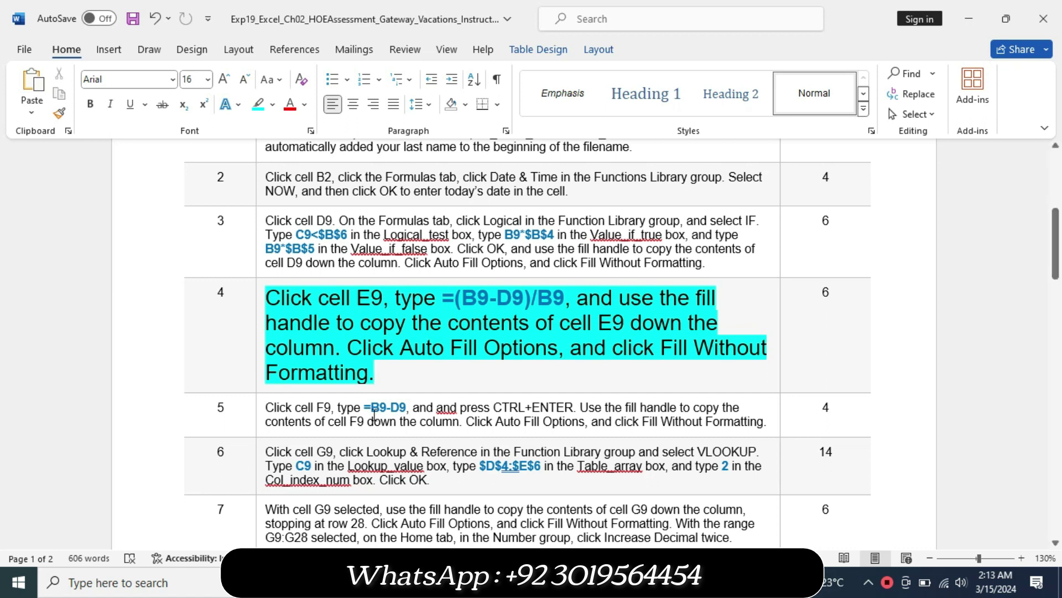
# Return step 4 to 9 pt text with no highlight.
pyautogui.click(260, 390)
pyautogui.click(356, 343)
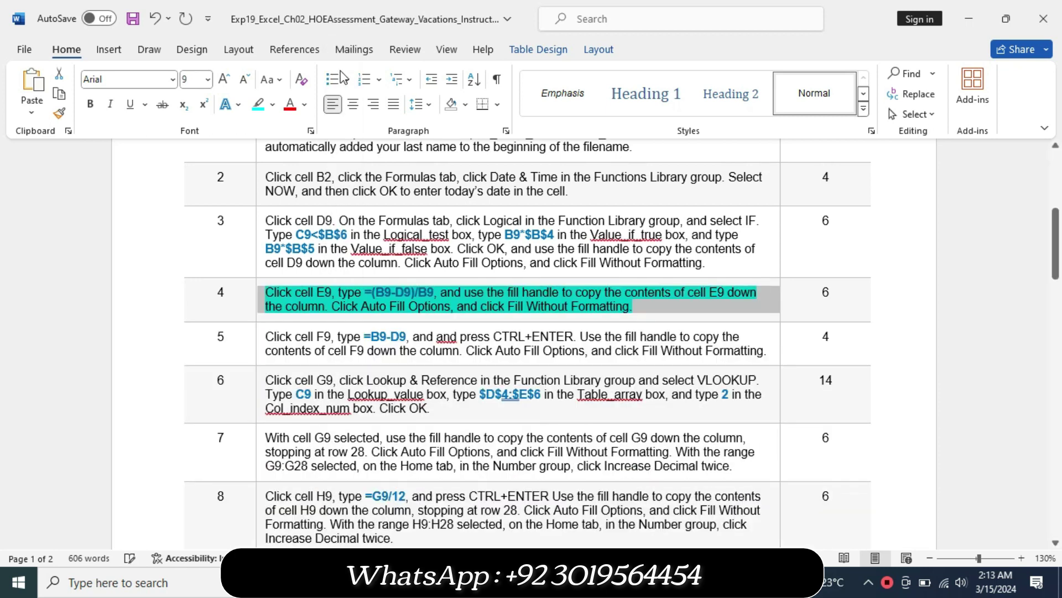
pyautogui.click(272, 104)
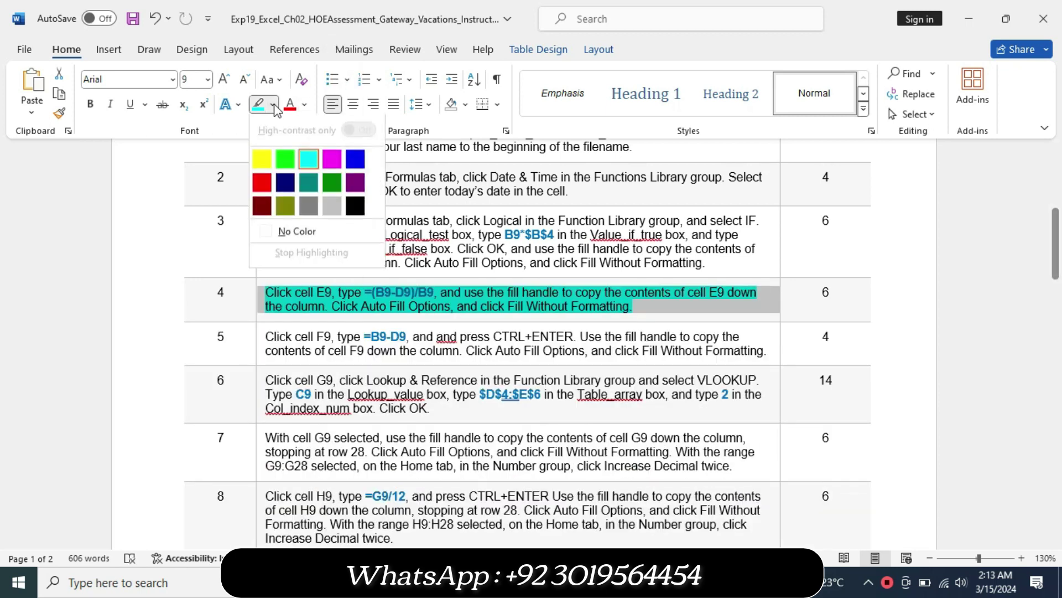
pyautogui.click(297, 233)
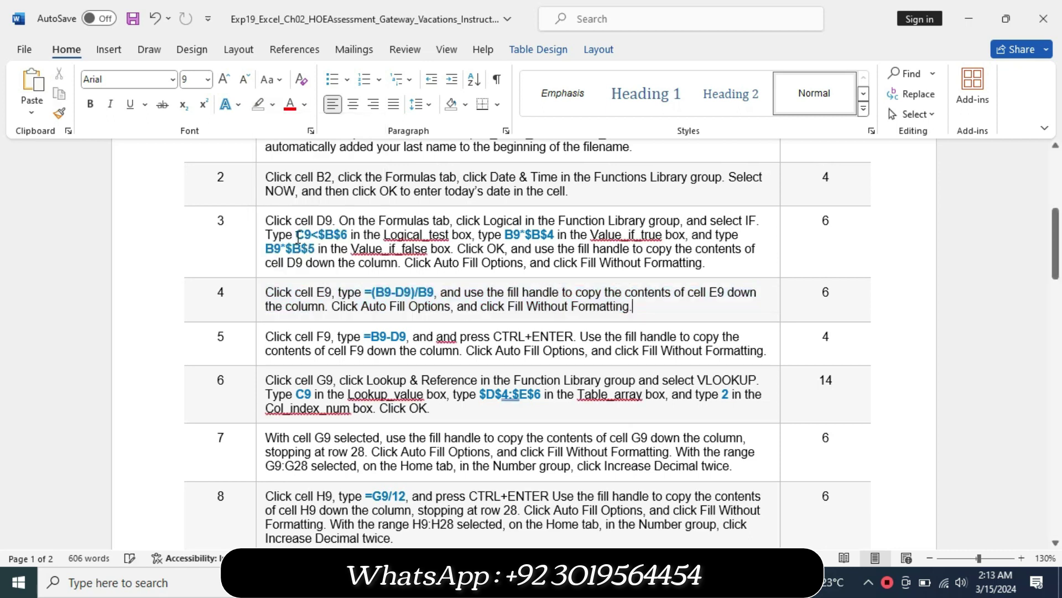
# Enlarge step 5 to 14 pt and highlight it yellow.
pyautogui.click(260, 356)
pyautogui.click(359, 308)
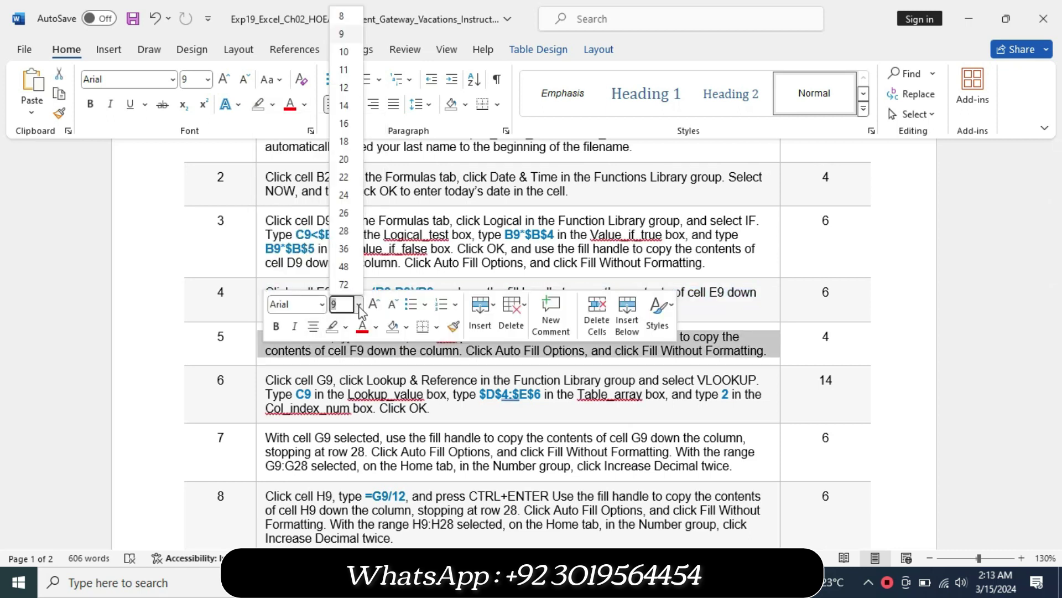
pyautogui.click(354, 118)
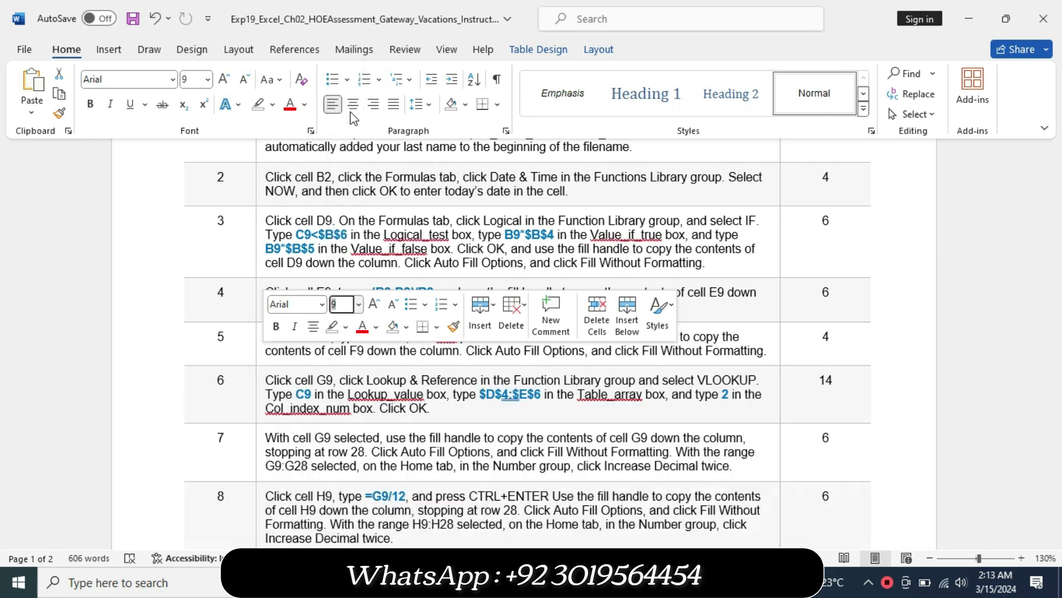
pyautogui.write('14')
pyautogui.click(272, 105)
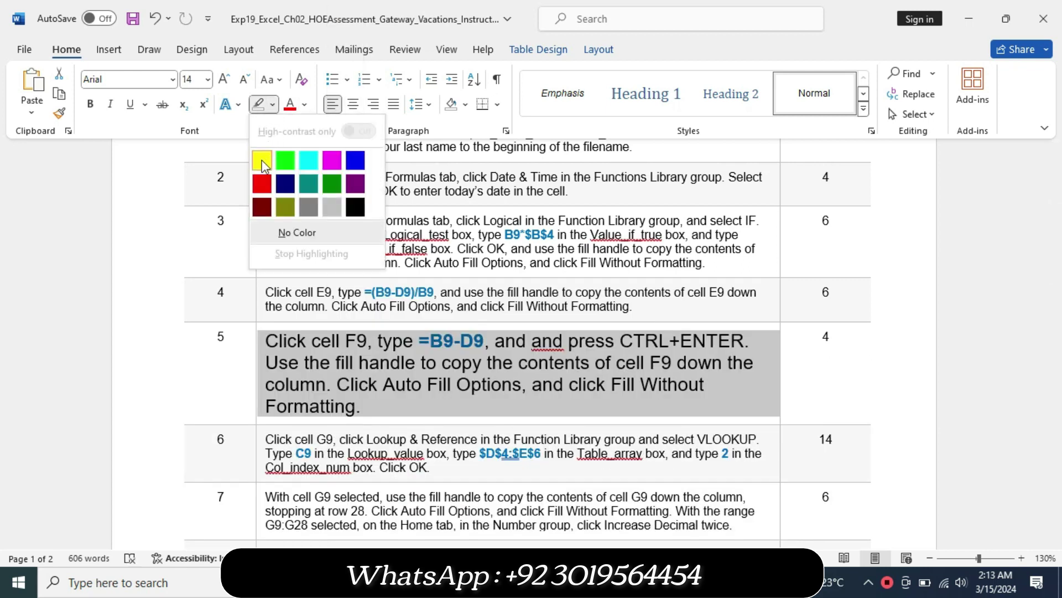
pyautogui.click(262, 160)
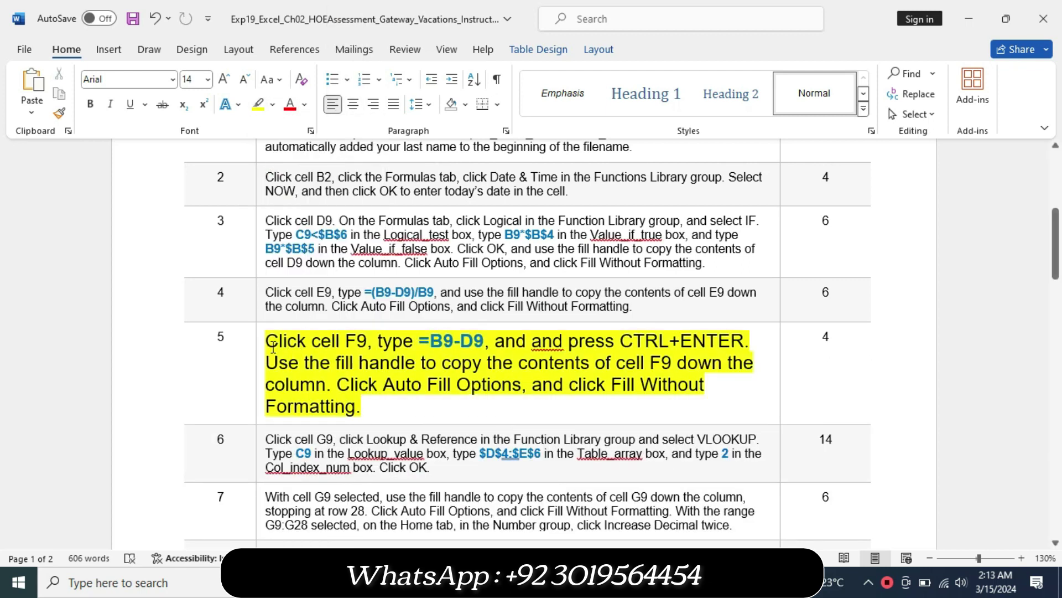
# Highlight the first part of step 5 cyan and return to Excel.
pyautogui.moveTo(302, 346); pyautogui.dragTo(326, 386)
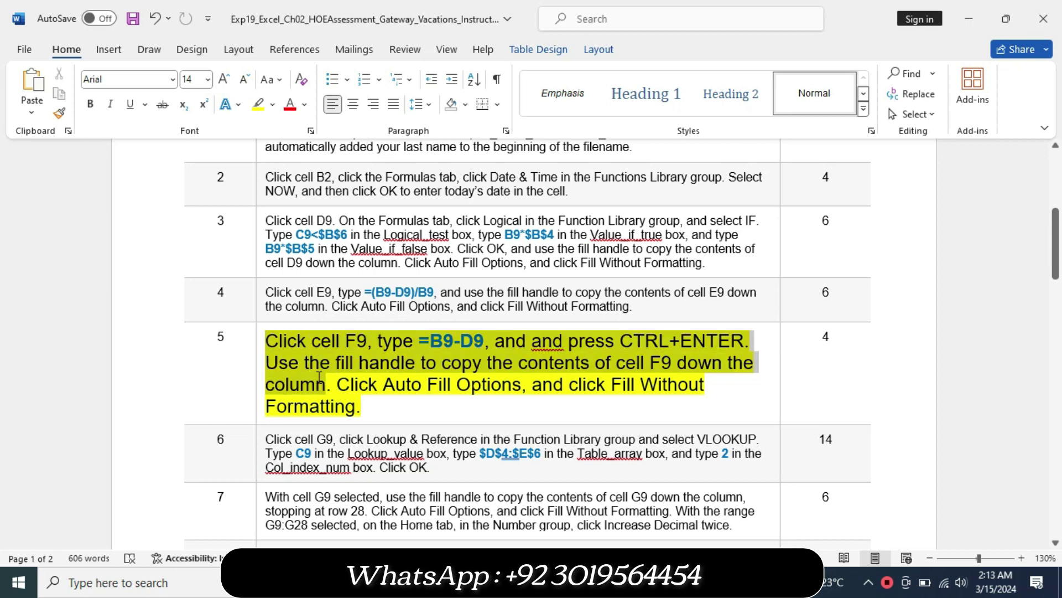
pyautogui.click(406, 363)
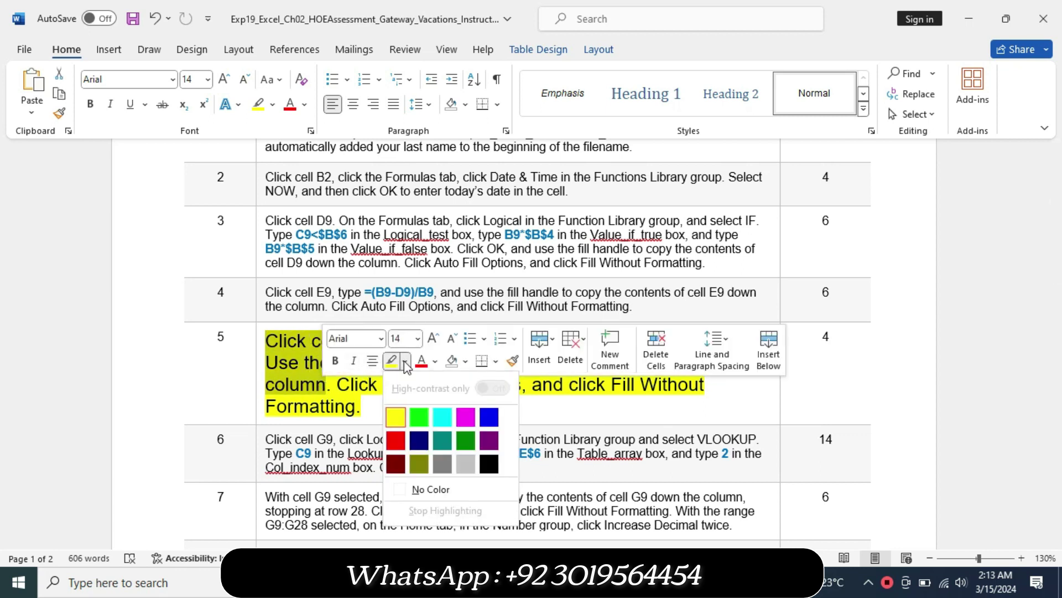
pyautogui.click(445, 419)
pyautogui.click(346, 415)
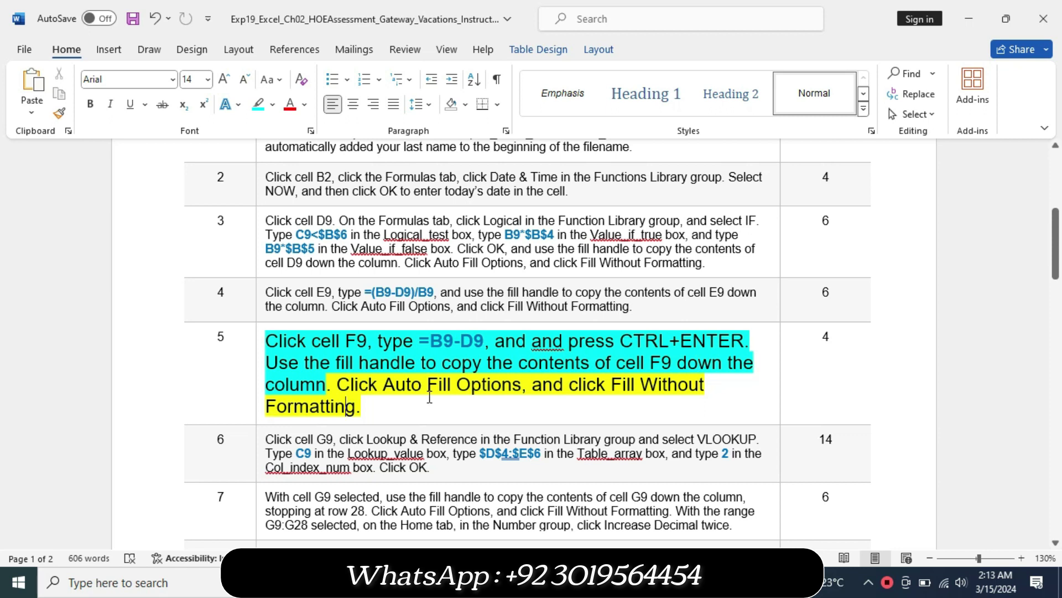
pyautogui.hotkey('alt', 'Tab')
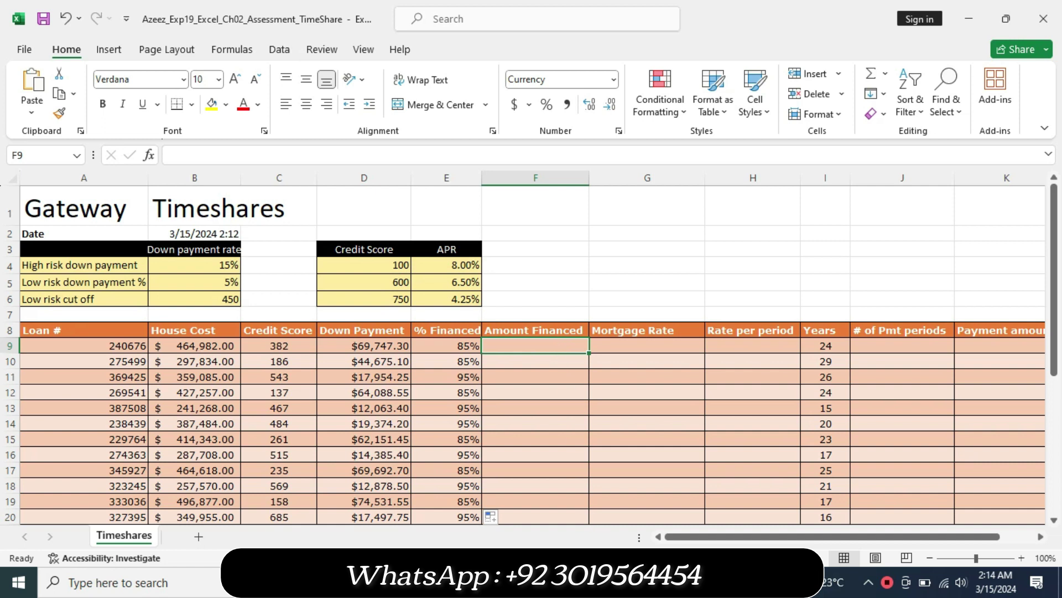
# Enter =B9-D9 in F9, giving $395,234.70 Amount Financed, checking the instructions along the way.
pyautogui.hotkey('alt', 'Tab')
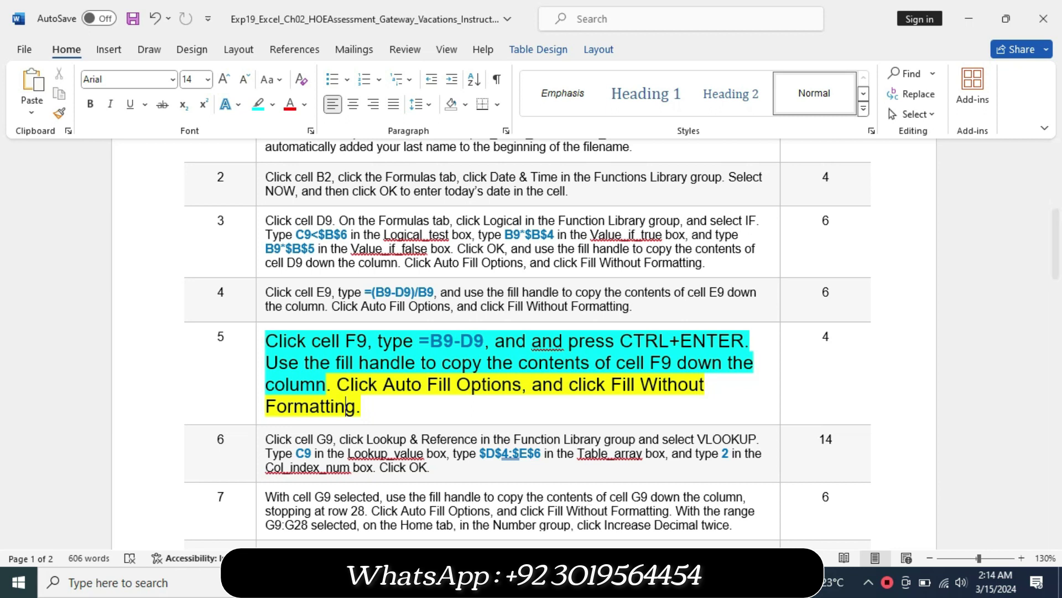
pyautogui.hotkey('alt', 'Tab')
pyautogui.write('=')
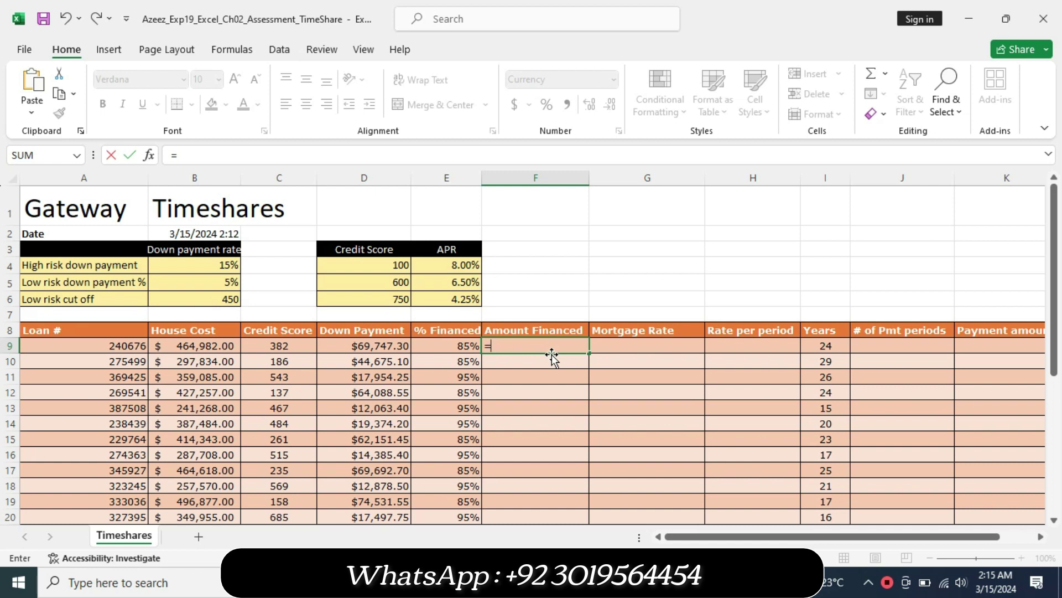
pyautogui.hotkey('alt', 'Tab')
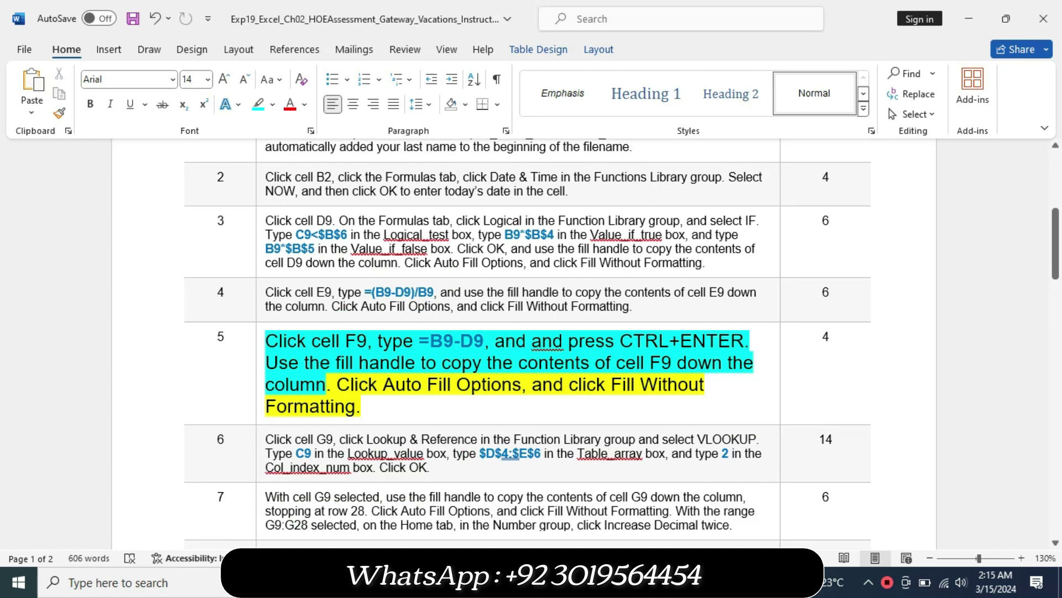
pyautogui.hotkey('alt', 'Tab')
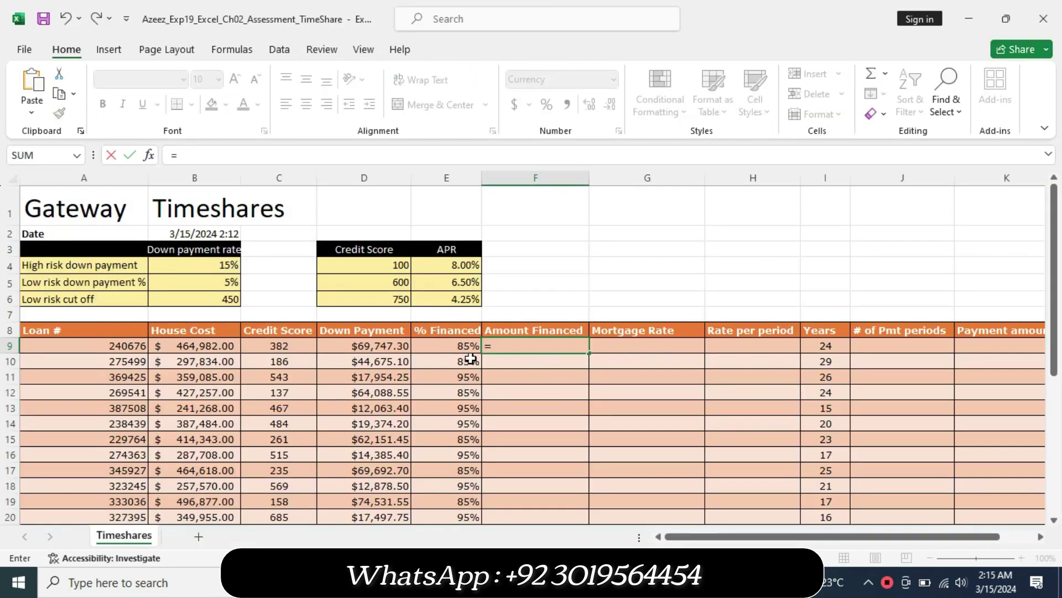
pyautogui.click(196, 344)
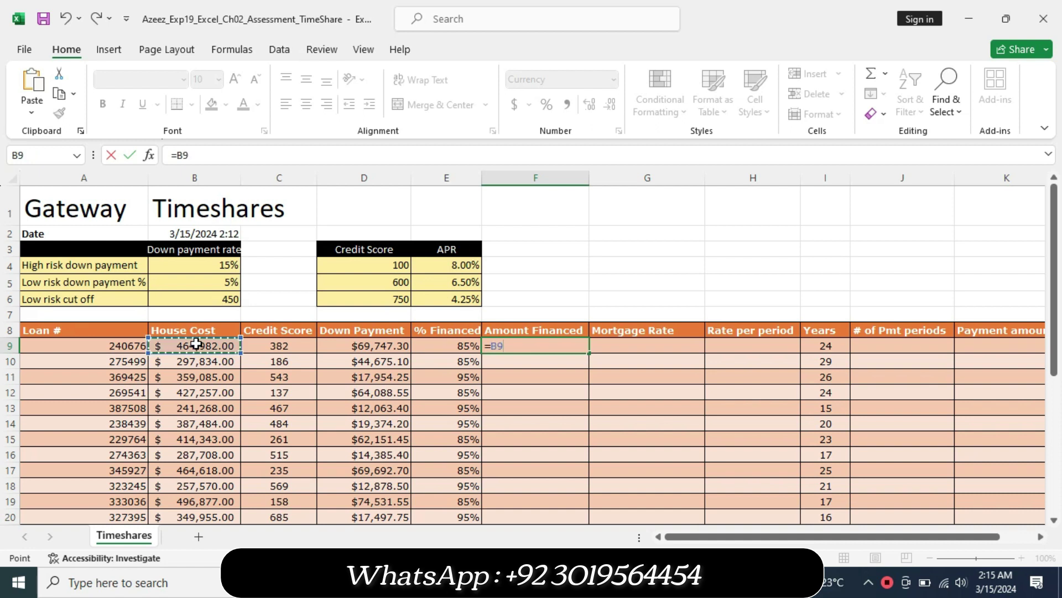
pyautogui.write('-')
pyautogui.click(361, 345)
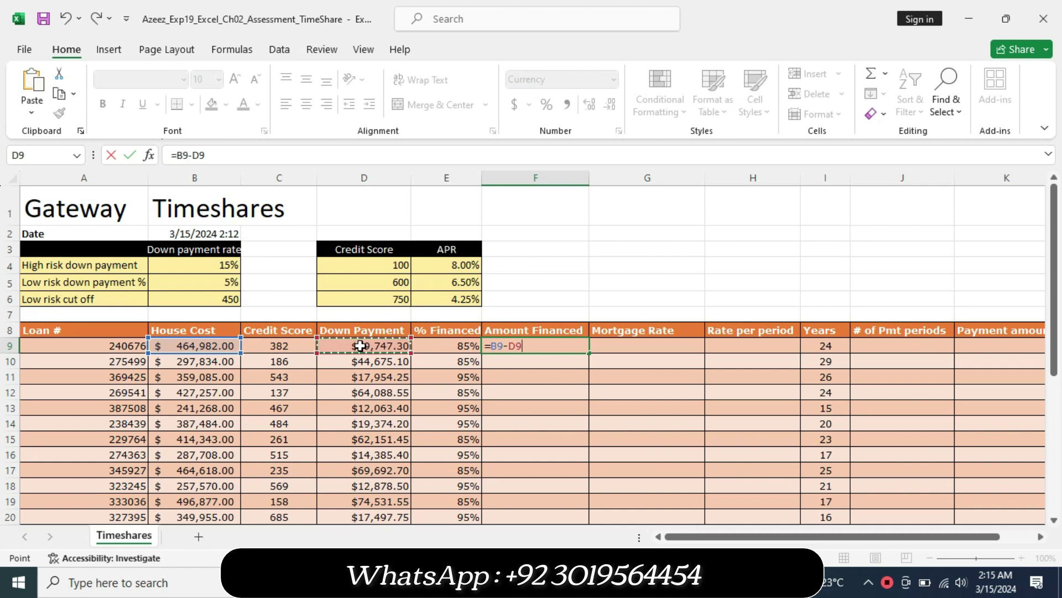
pyautogui.press('Return')
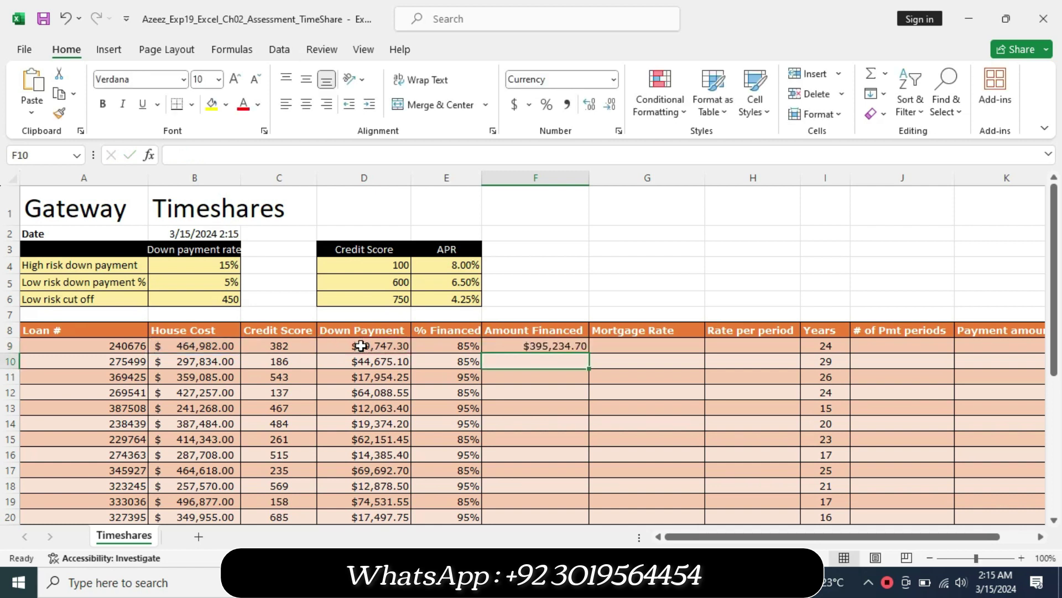
pyautogui.click(520, 345)
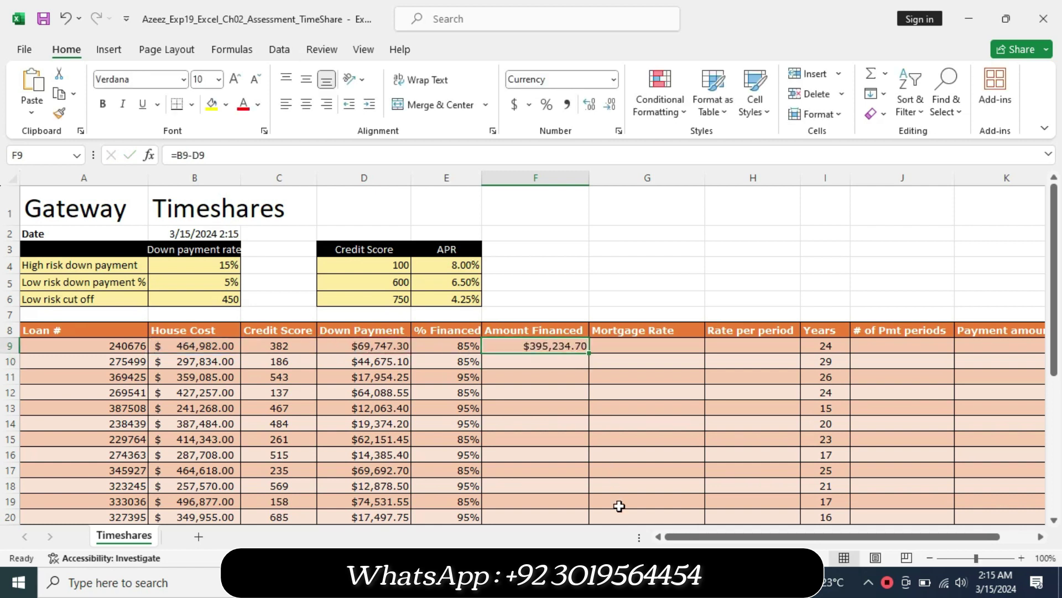
pyautogui.hotkey('alt', 'Tab')
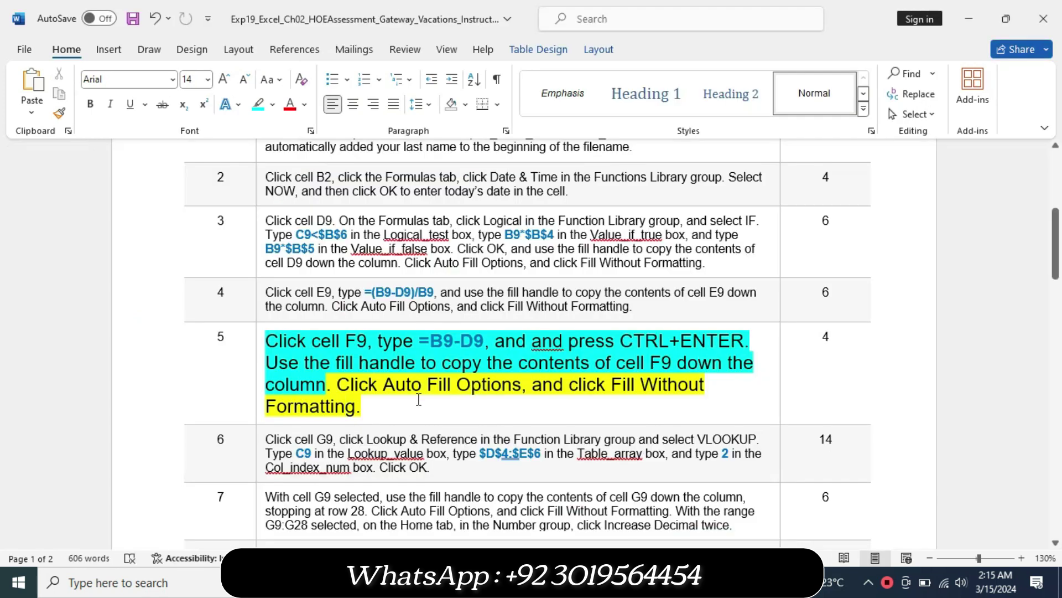
# Highlight the rest of step 5 cyan, then fill F9's formula down to F20 without formatting.
pyautogui.moveTo(338, 382); pyautogui.dragTo(361, 407)
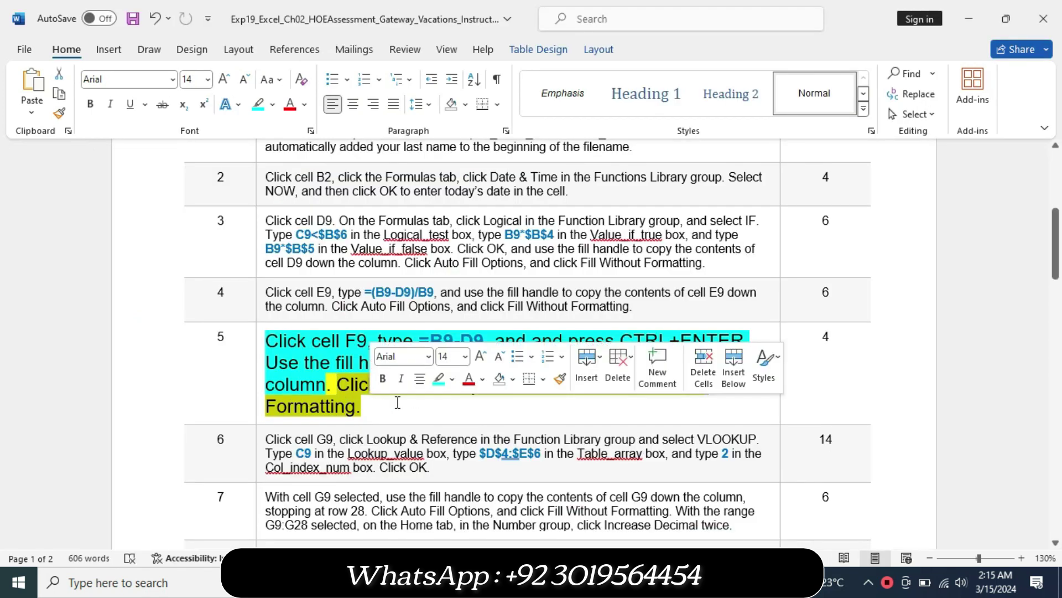
pyautogui.click(439, 380)
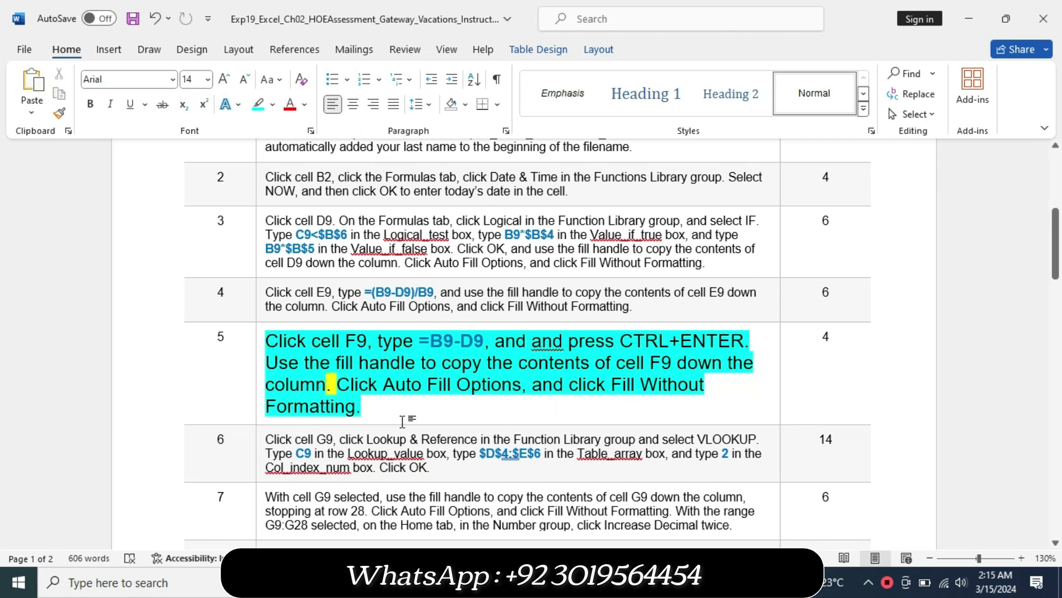
pyautogui.hotkey('alt', 'Tab')
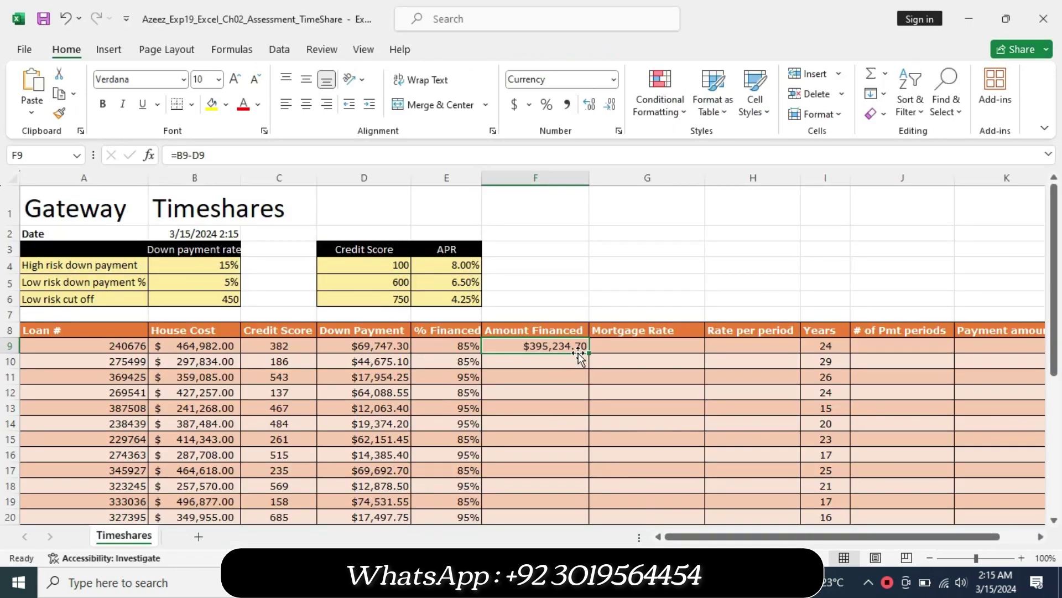
pyautogui.doubleClick(589, 356)
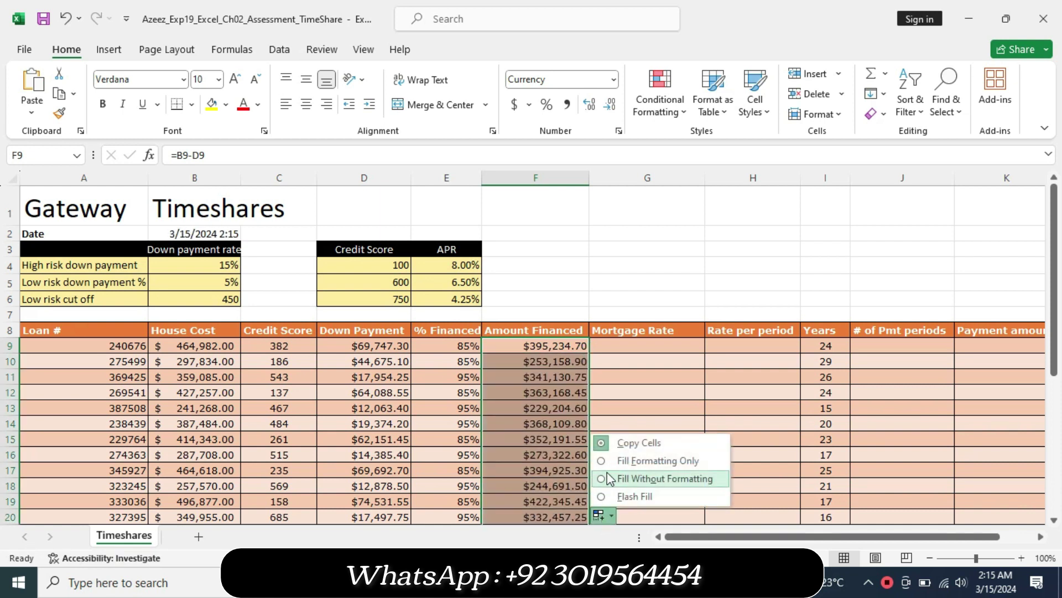
pyautogui.click(606, 479)
# Shrink step 5 to 9 pt and remove its highlight.
pyautogui.hotkey('alt', 'Tab')
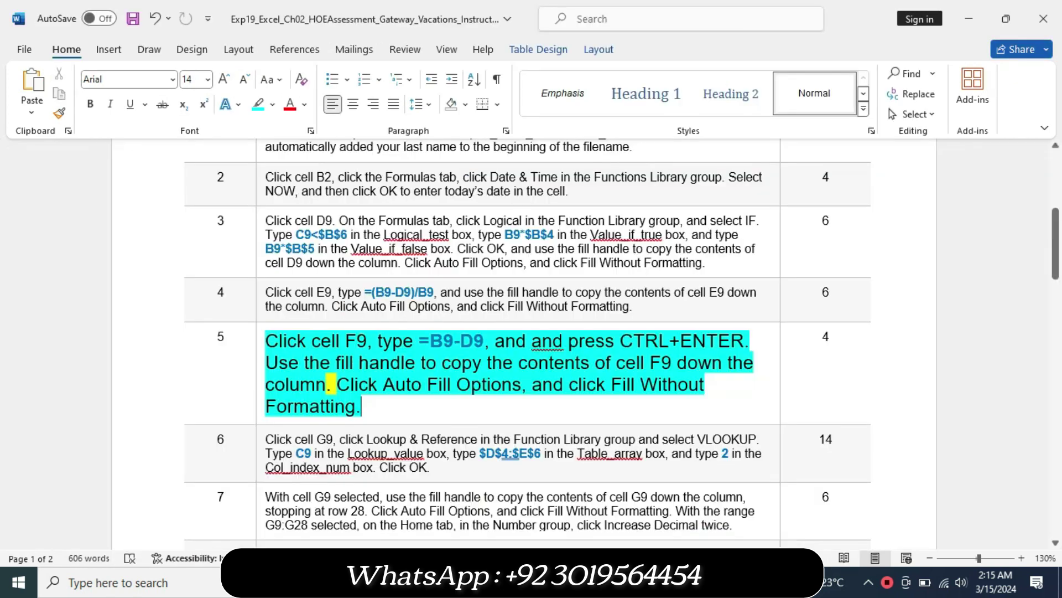
pyautogui.click(260, 422)
pyautogui.click(359, 370)
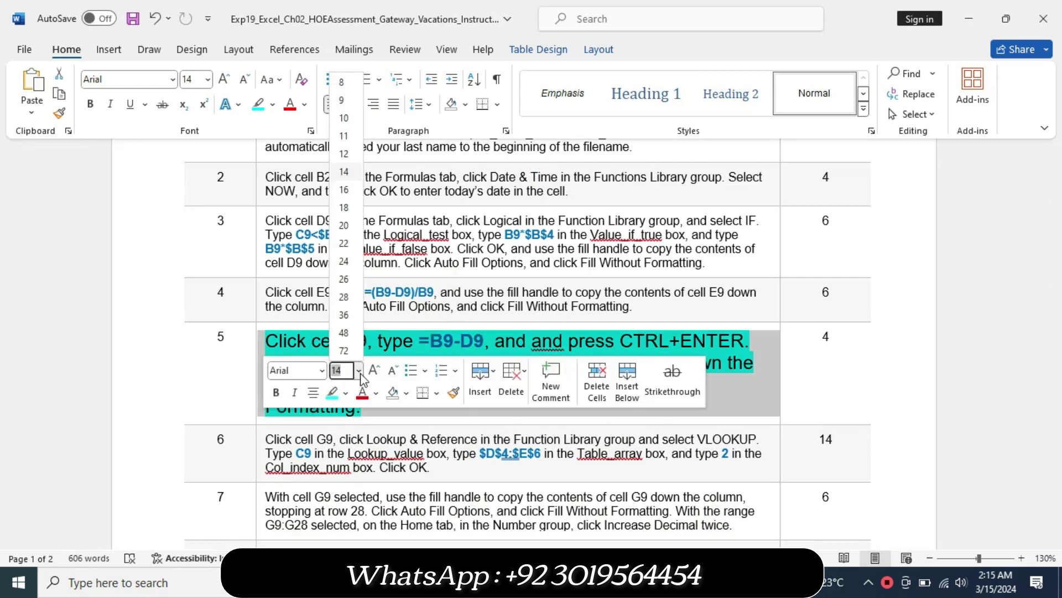
pyautogui.click(339, 101)
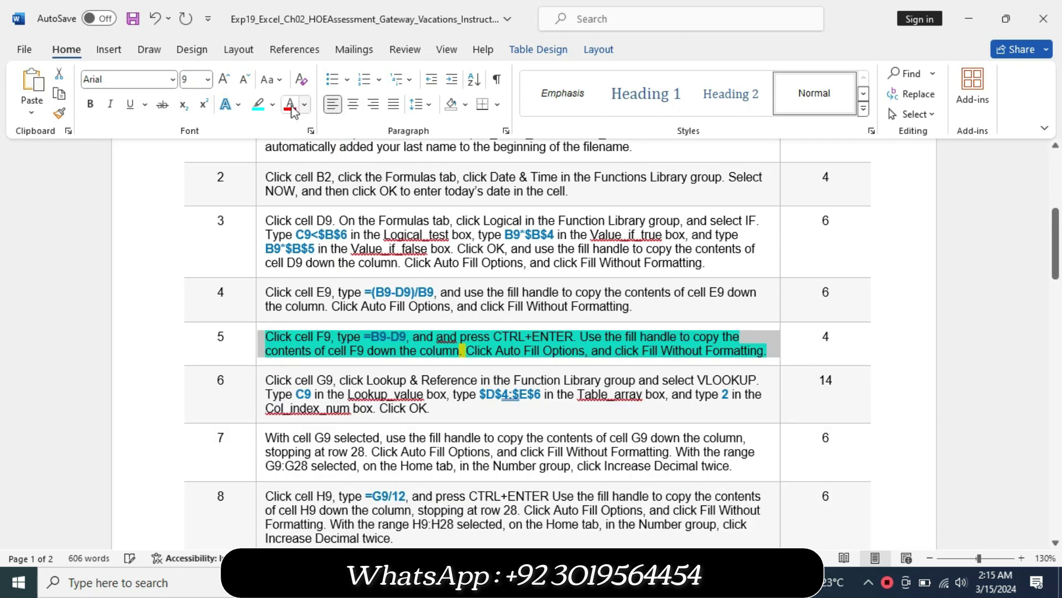
pyautogui.click(273, 109)
pyautogui.click(292, 230)
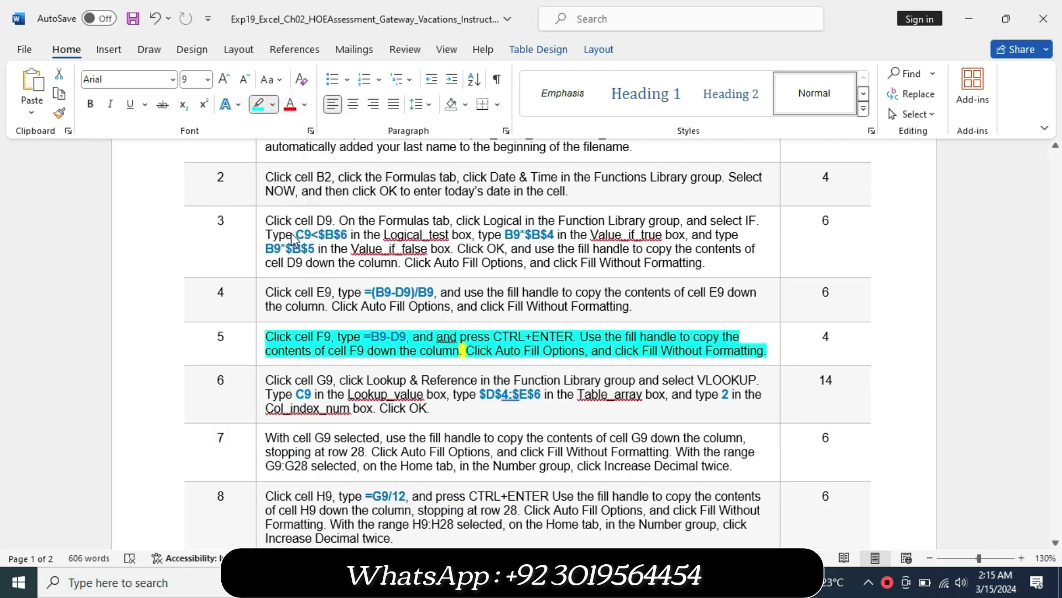
# Enlarge step 6 to 16 pt and highlight it yellow.
pyautogui.click(256, 419)
pyautogui.click(355, 368)
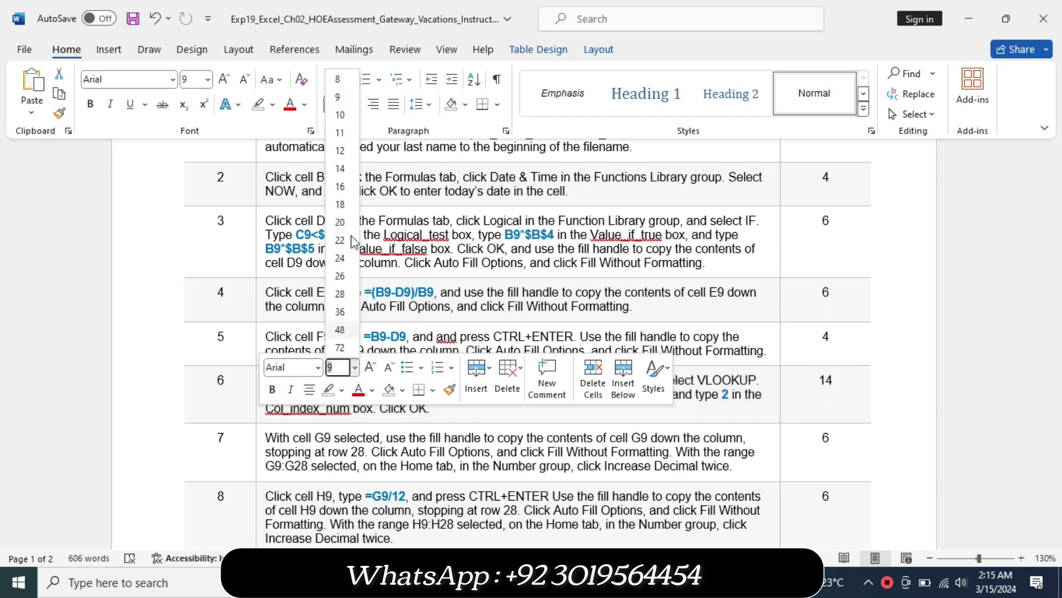
pyautogui.click(352, 187)
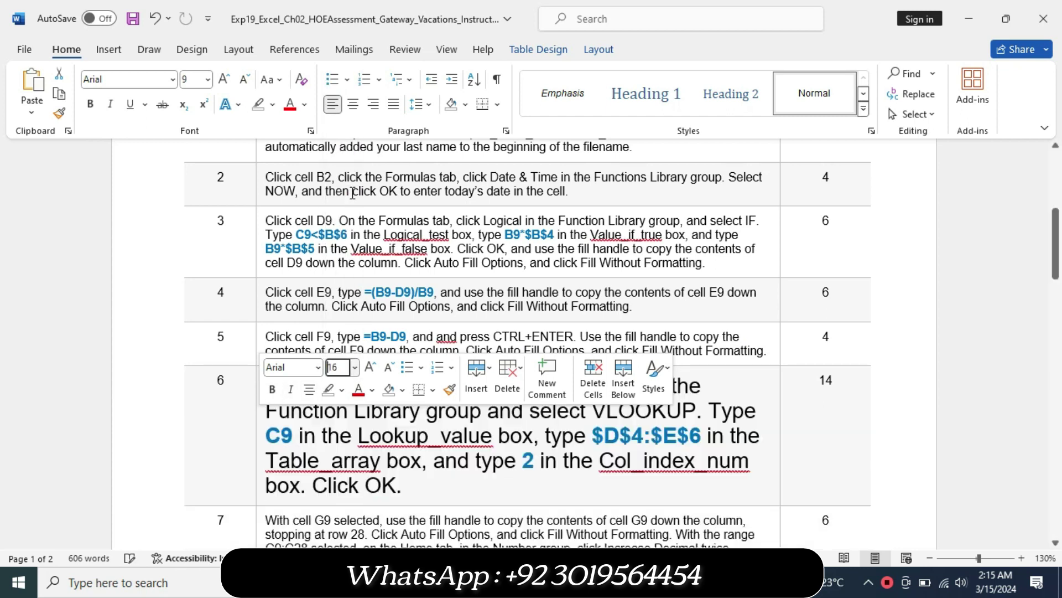
pyautogui.click(273, 105)
pyautogui.click(262, 158)
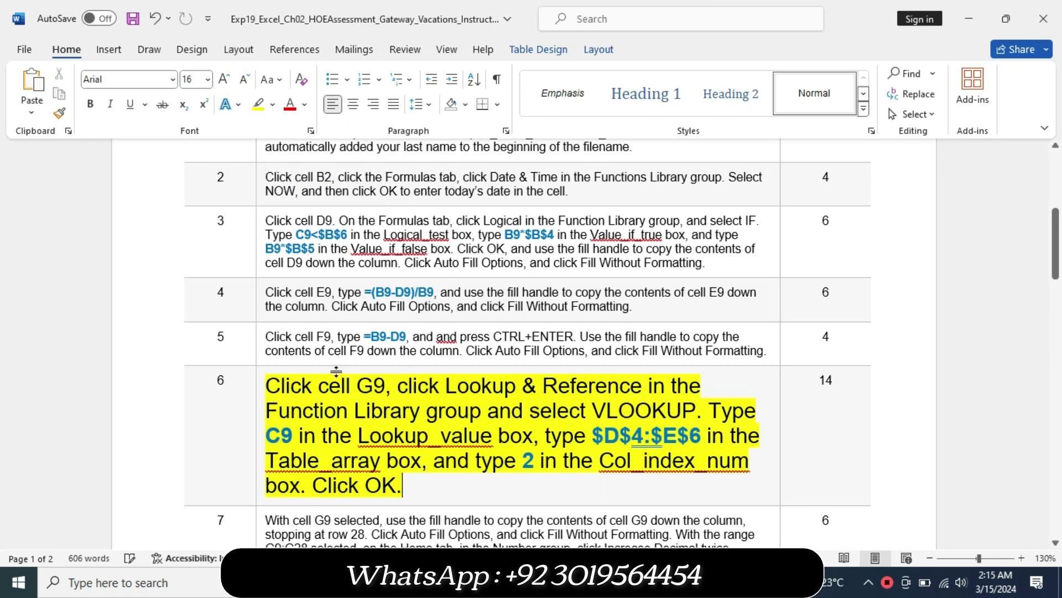
# Highlight step 6's first lines through $D$4:$E$6 turquoise, then select cell G9 in Excel.
pyautogui.moveTo(266, 387); pyautogui.dragTo(542, 428)
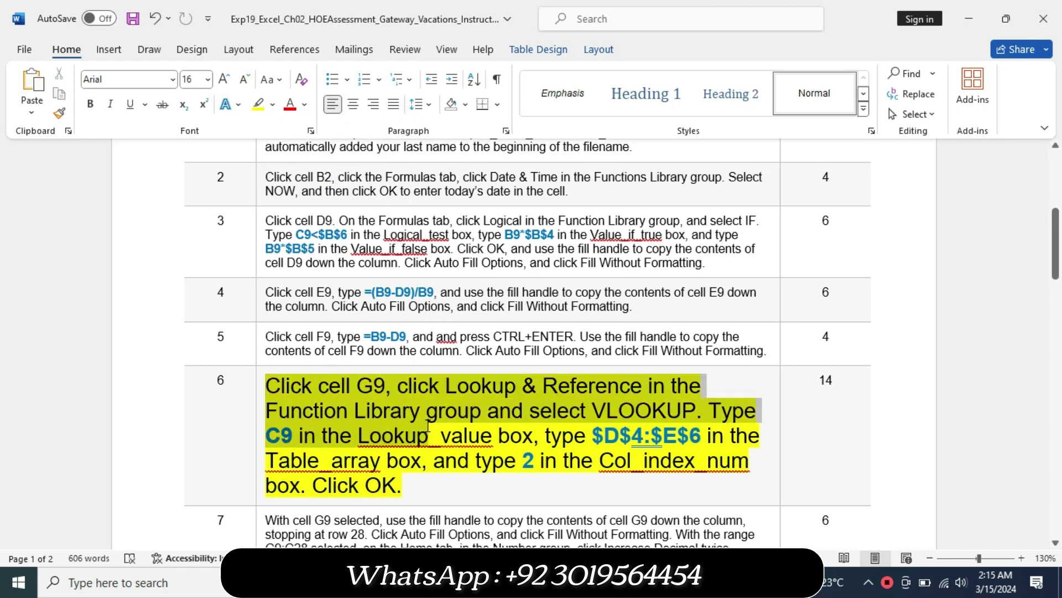
pyautogui.moveTo(542, 428); pyautogui.dragTo(744, 439)
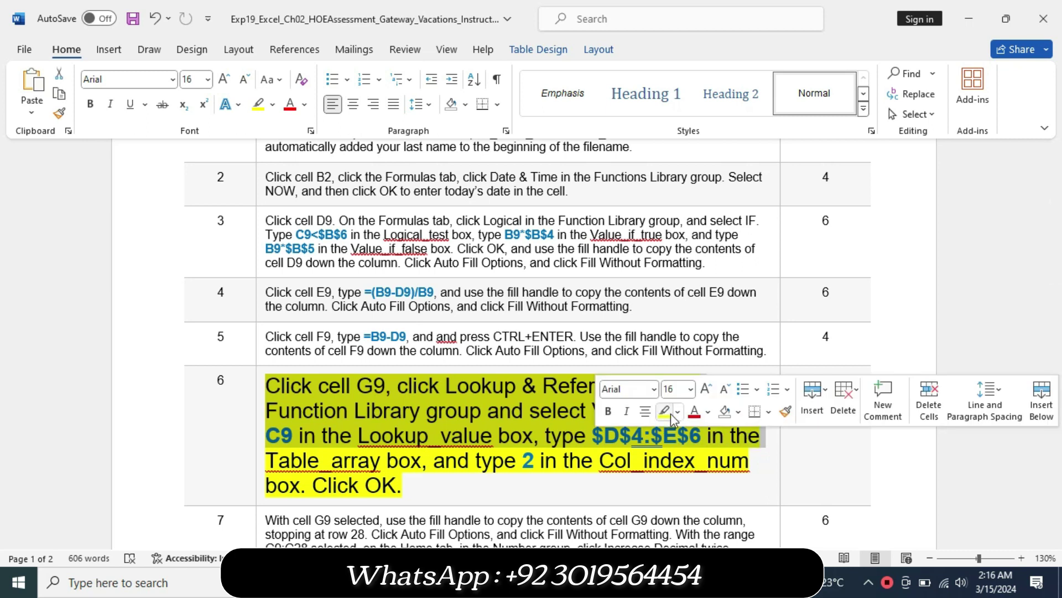
pyautogui.click(678, 412)
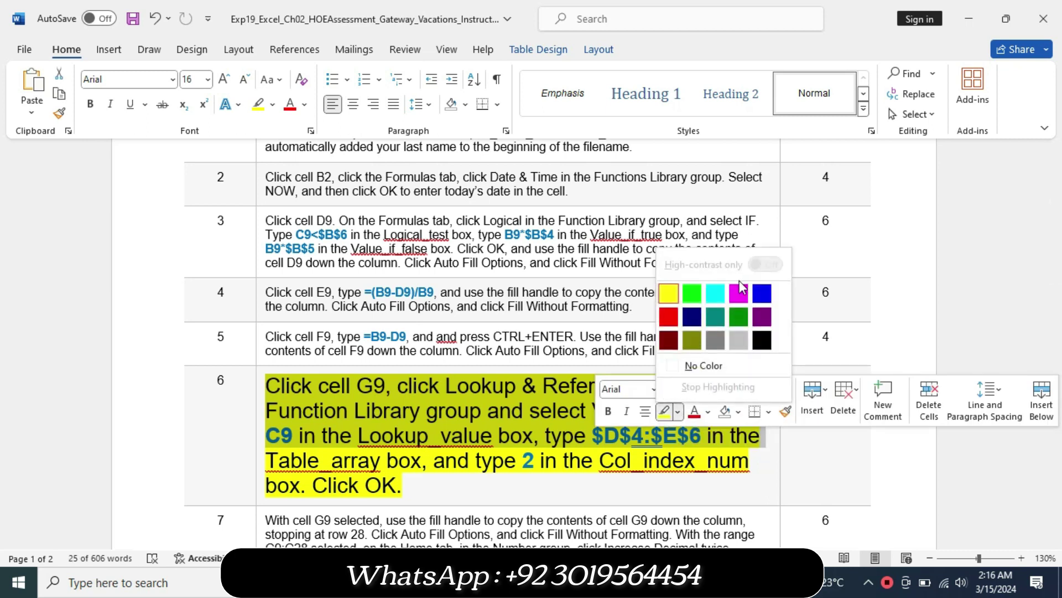
pyautogui.click(715, 293)
pyautogui.click(385, 386)
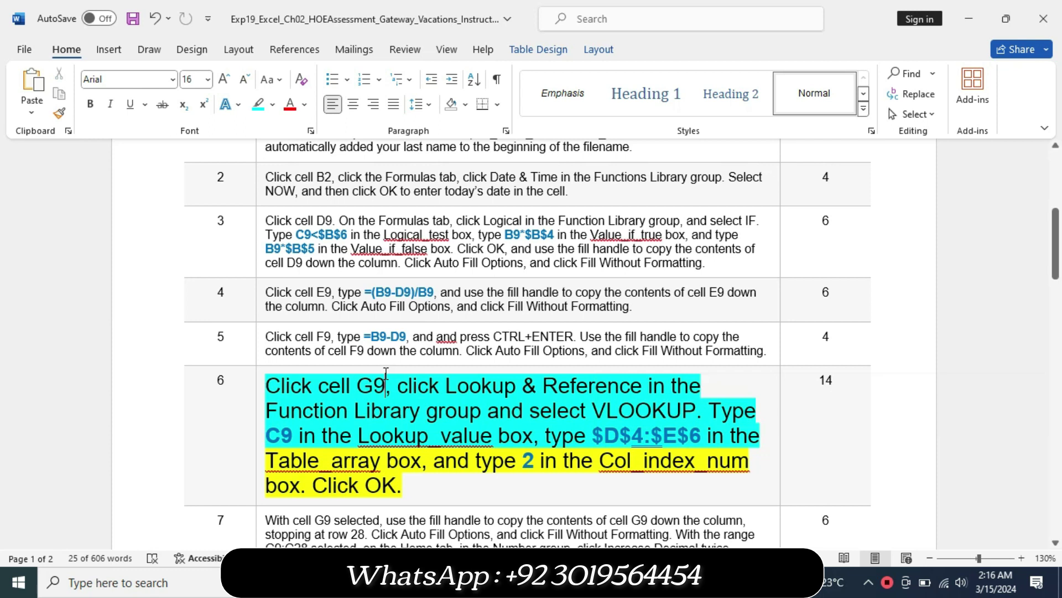
pyautogui.moveTo(336, 386); pyautogui.dragTo(444, 389)
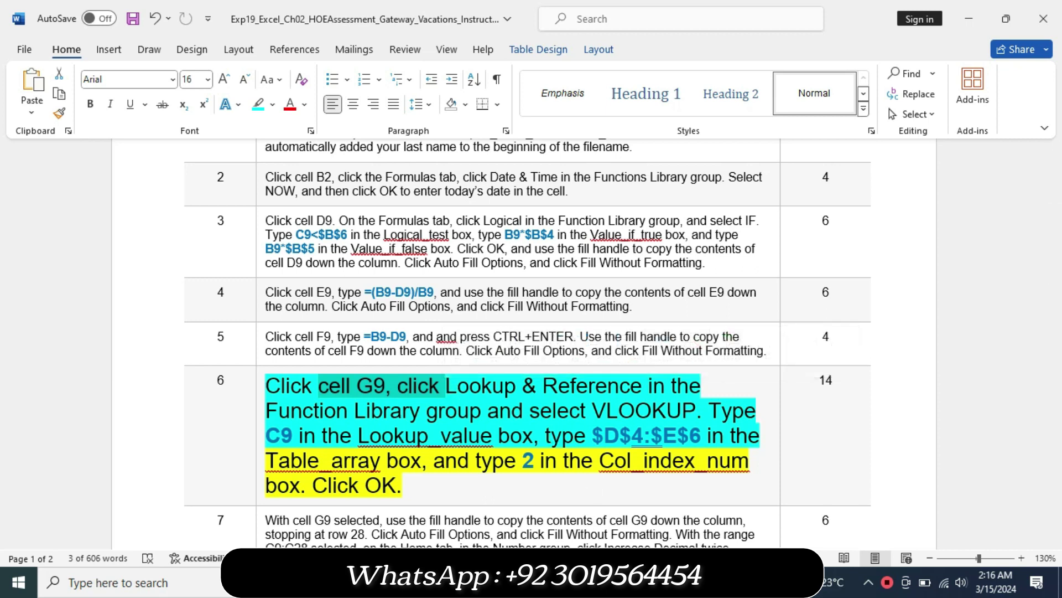
pyautogui.hotkey('alt', 'Tab')
pyautogui.click(621, 343)
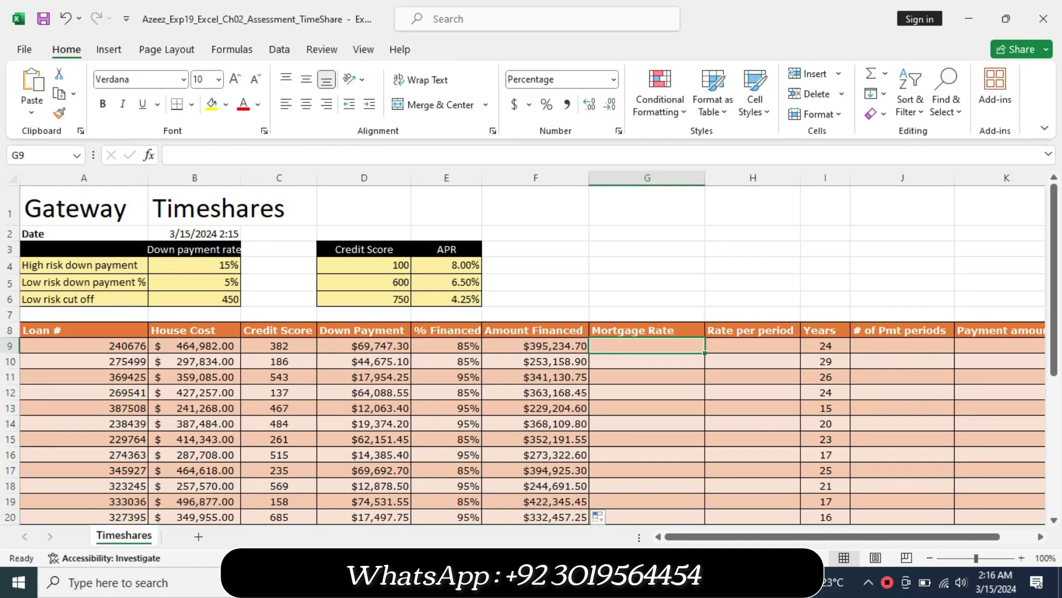
# Leave the empty G9 cell and return to step 6 in the Word instructions.
pyautogui.hotkey('alt', 'Tab')
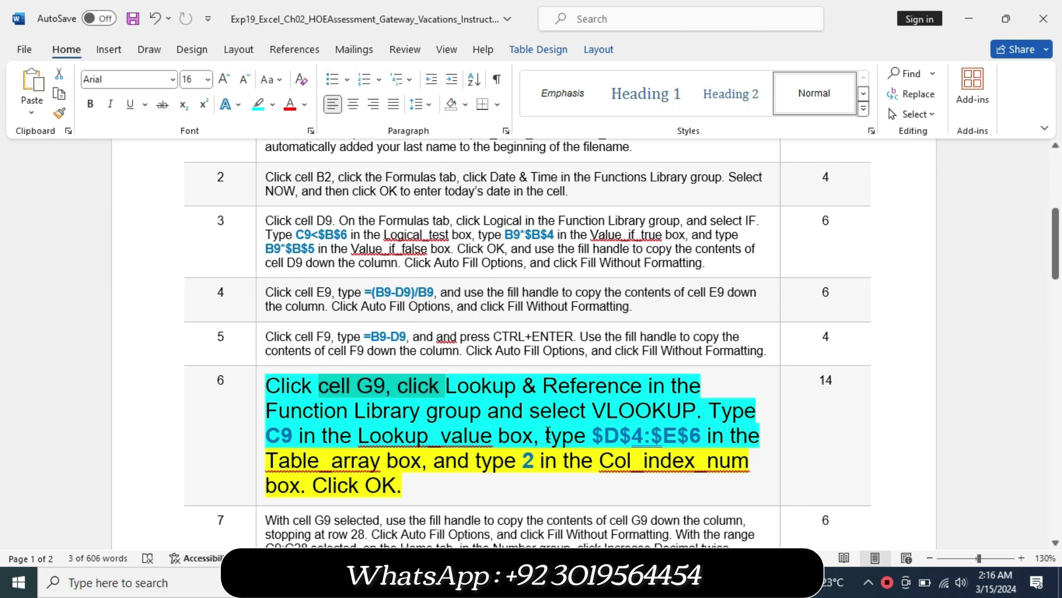
# Turn the remaining VLOOKUP text of step 6 turquoise and switch back to Excel.
pyautogui.moveTo(546, 436); pyautogui.dragTo(645, 482)
pyautogui.click(656, 465)
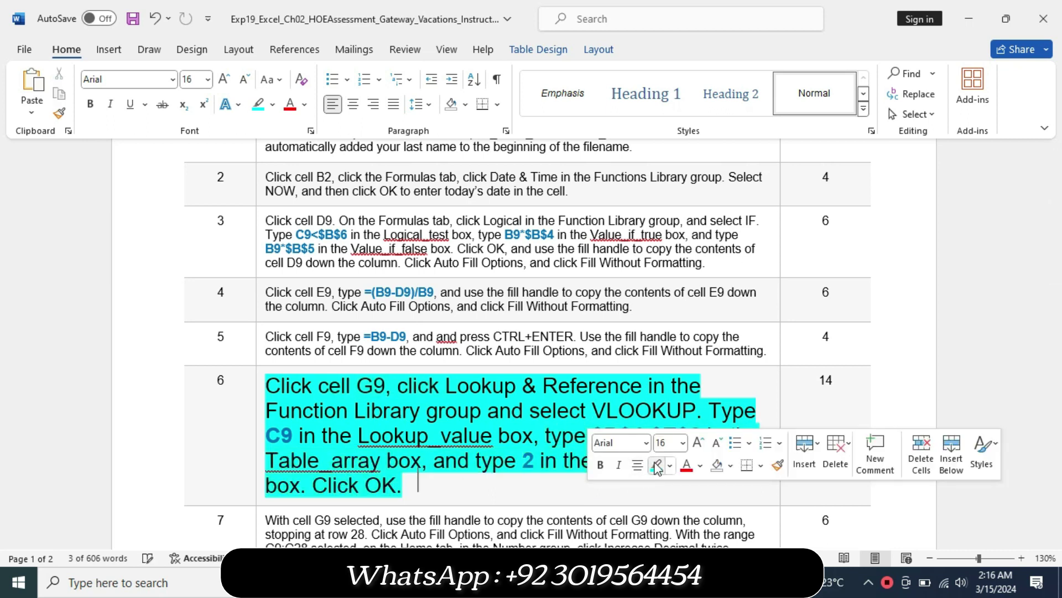
pyautogui.click(546, 460)
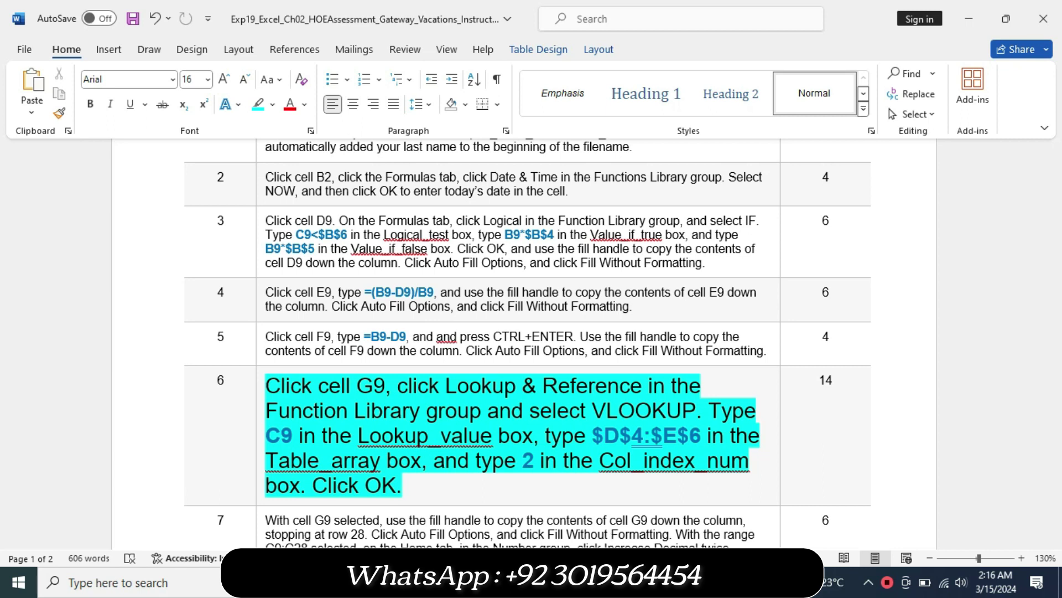
pyautogui.hotkey('alt', 'Tab')
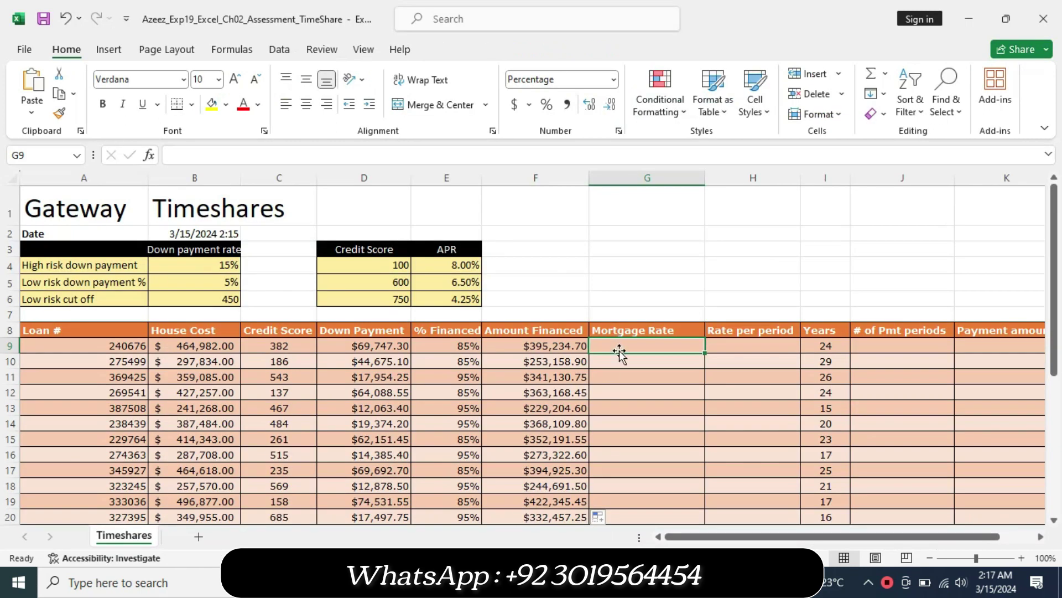
# Start =VLOOKUP in G9 with C9 as lookup value and the table beginning at $D$4.
pyautogui.write('=')
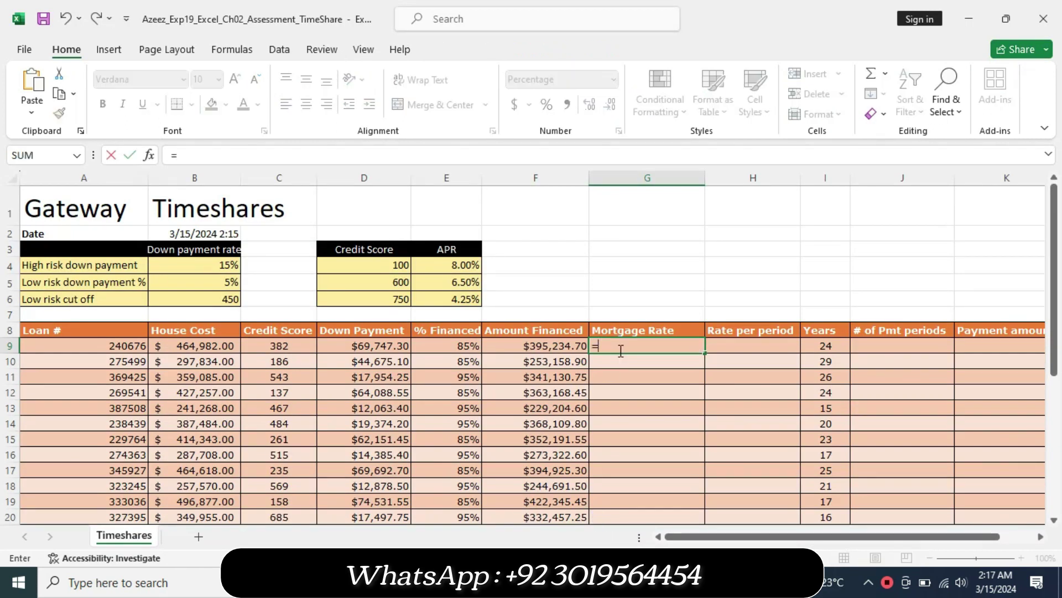
pyautogui.write('vl')
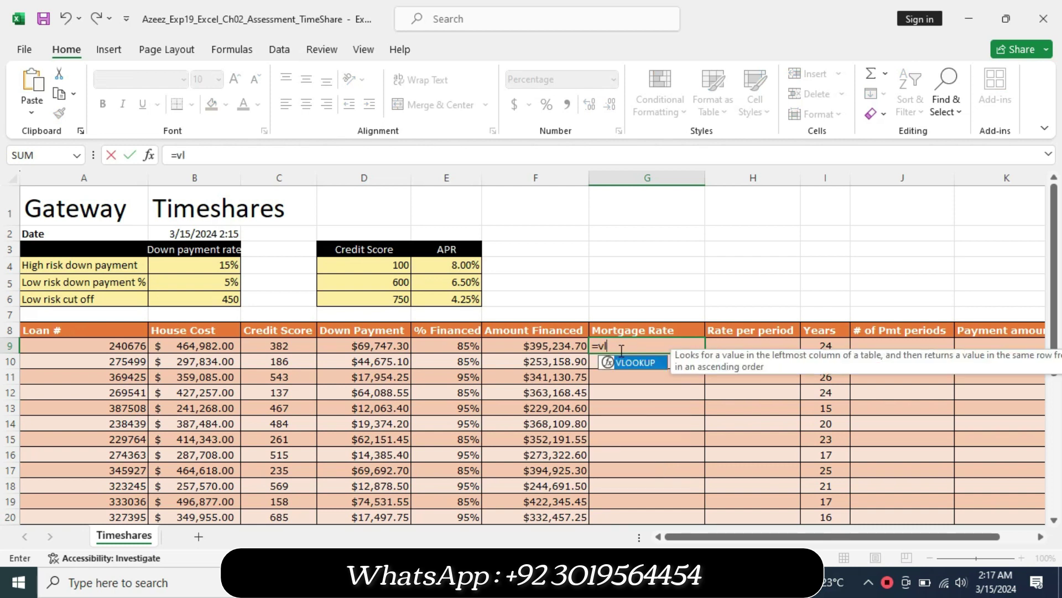
pyautogui.doubleClick(636, 364)
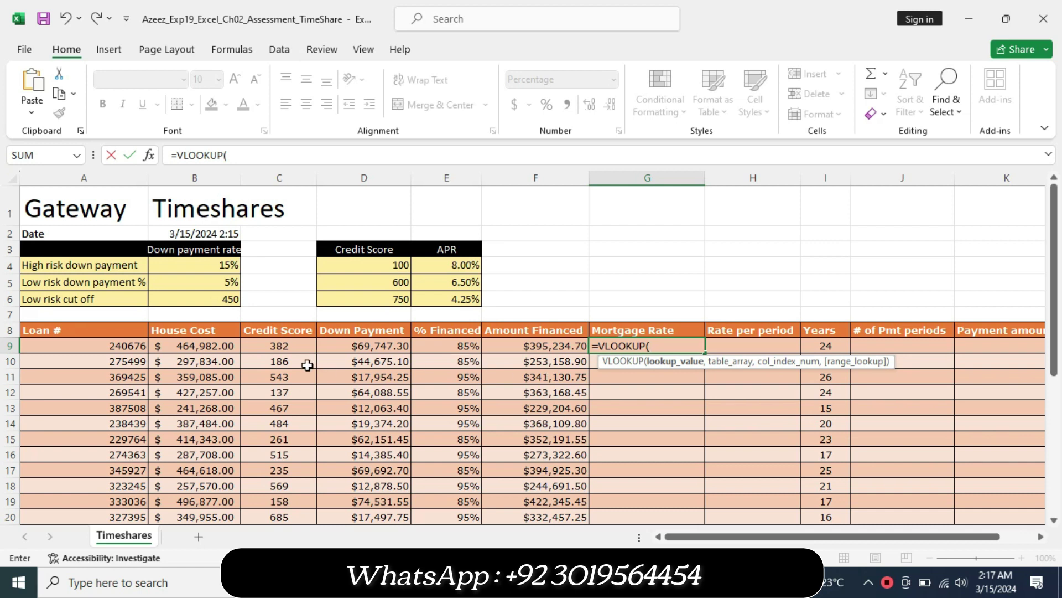
pyautogui.click(292, 346)
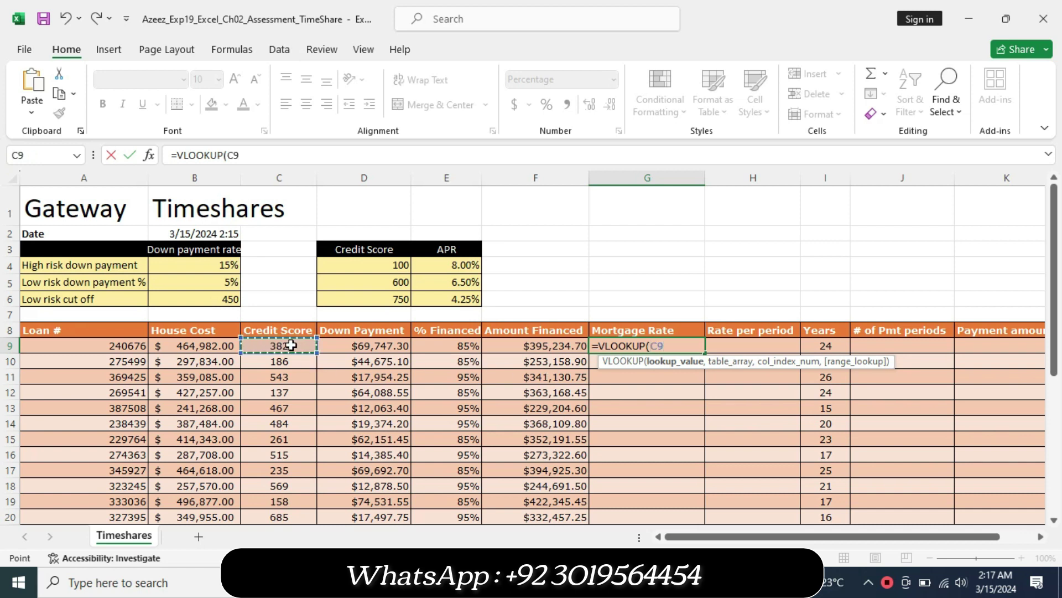
pyautogui.write(',')
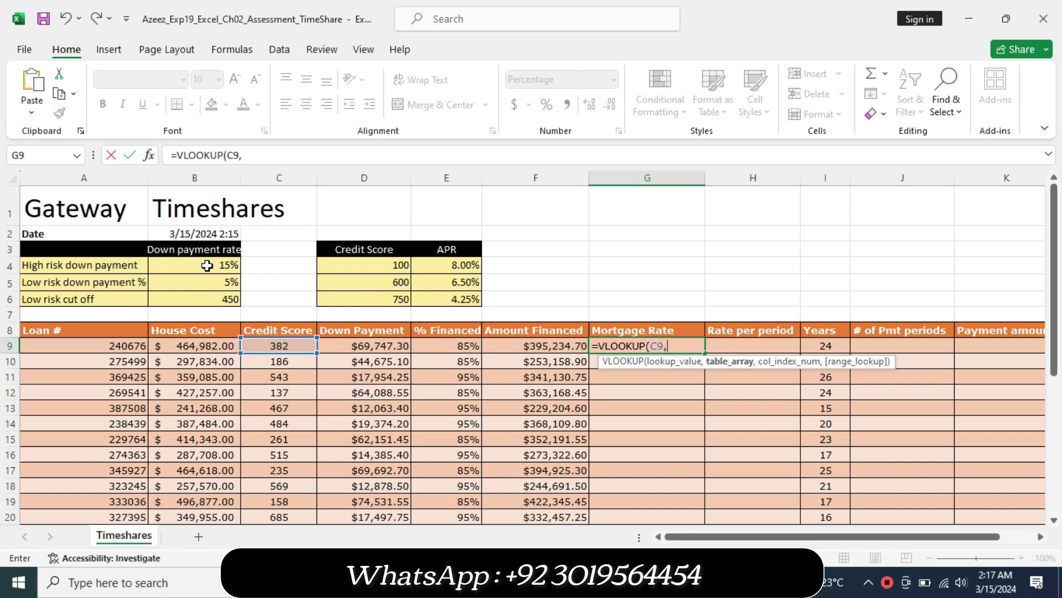
pyautogui.click(207, 266)
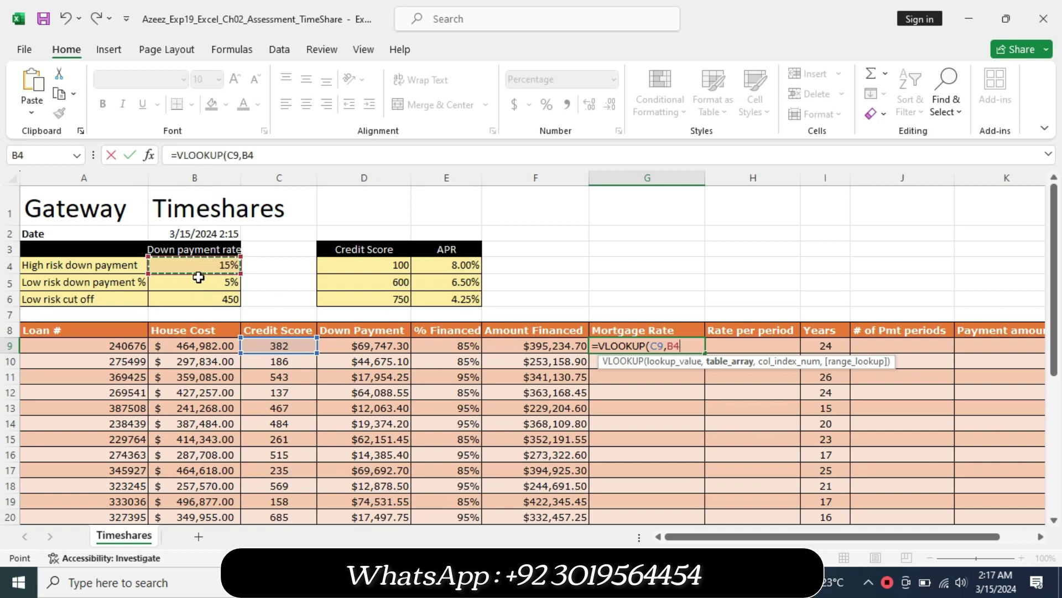
pyautogui.click(386, 266)
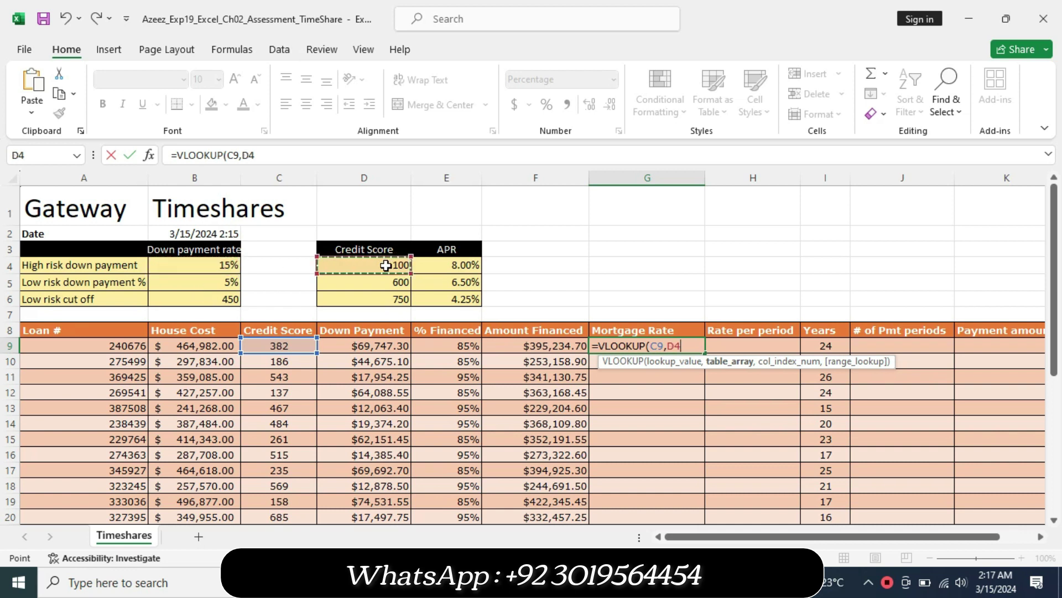
pyautogui.press('F4')
# Complete the lookup table as $D$4:$E$6 with column 2 and enter the formula, showing 8%.
pyautogui.press('F8')
pyautogui.press('BackSpace')
pyautogui.write(':D')
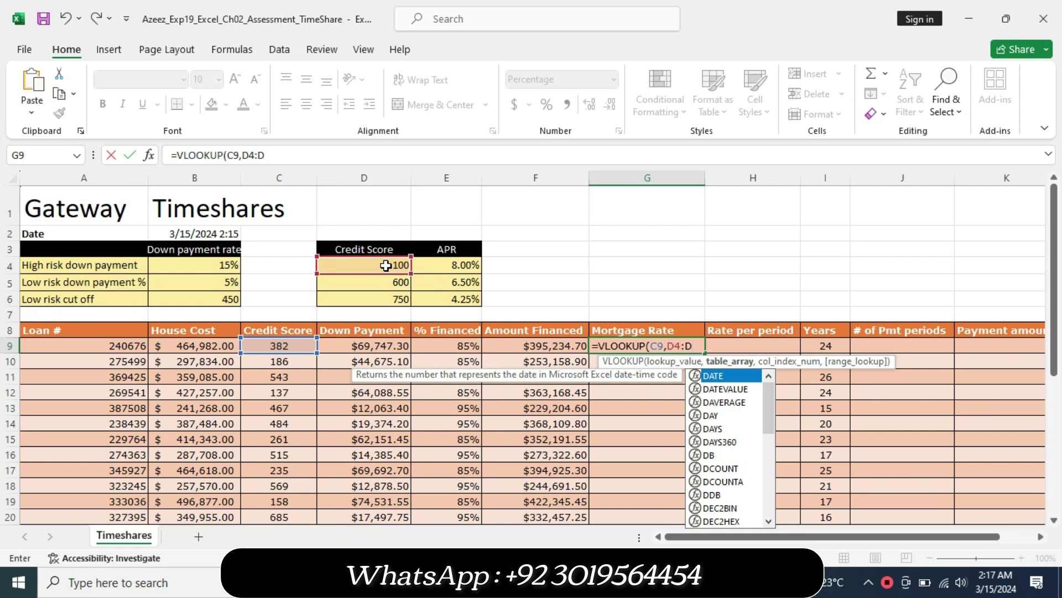
pyautogui.press('BackSpace')
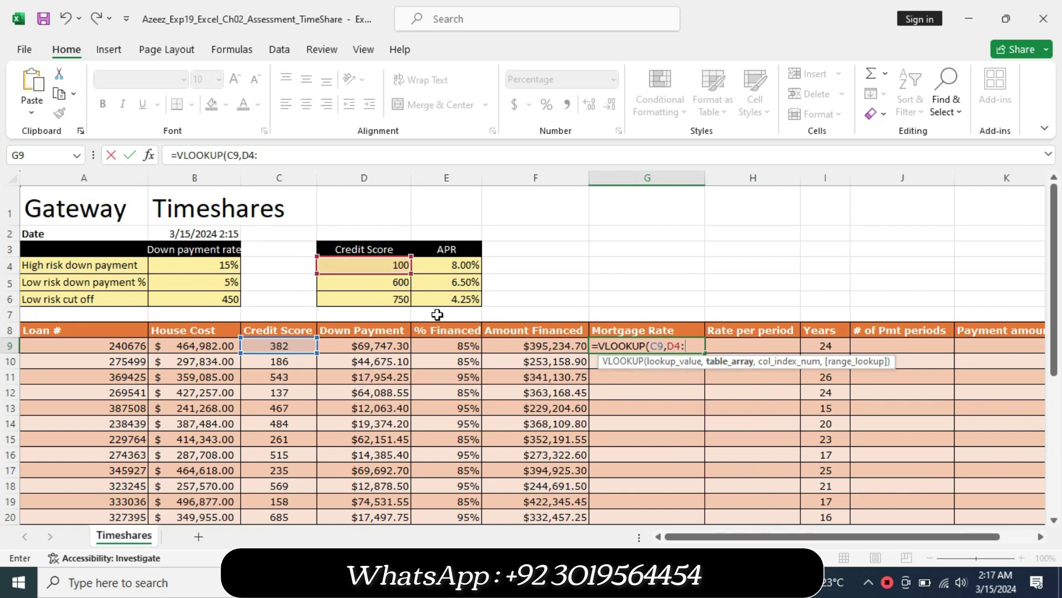
pyautogui.click(452, 303)
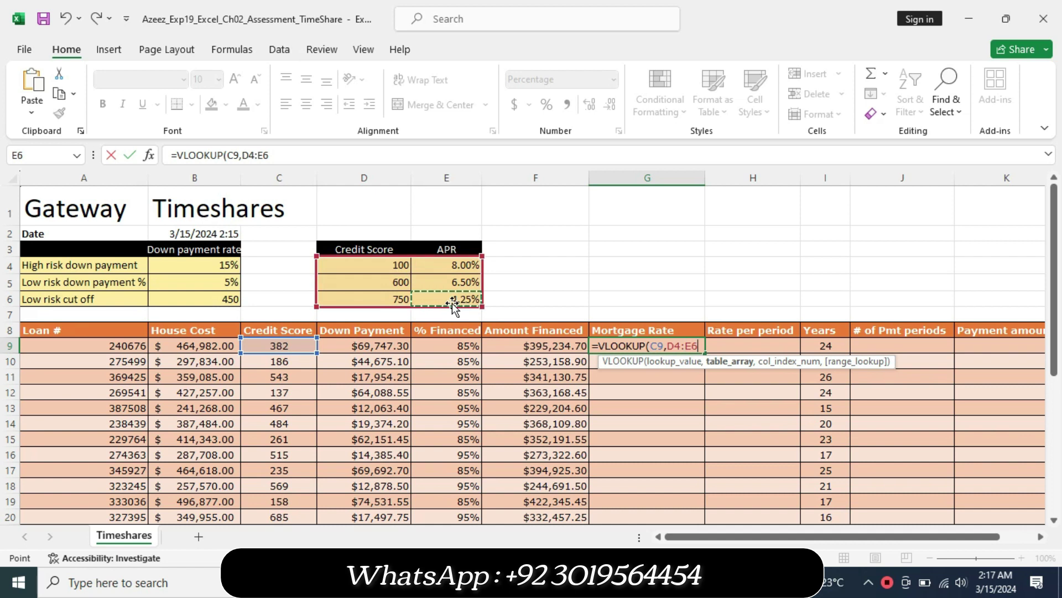
pyautogui.press('F4')
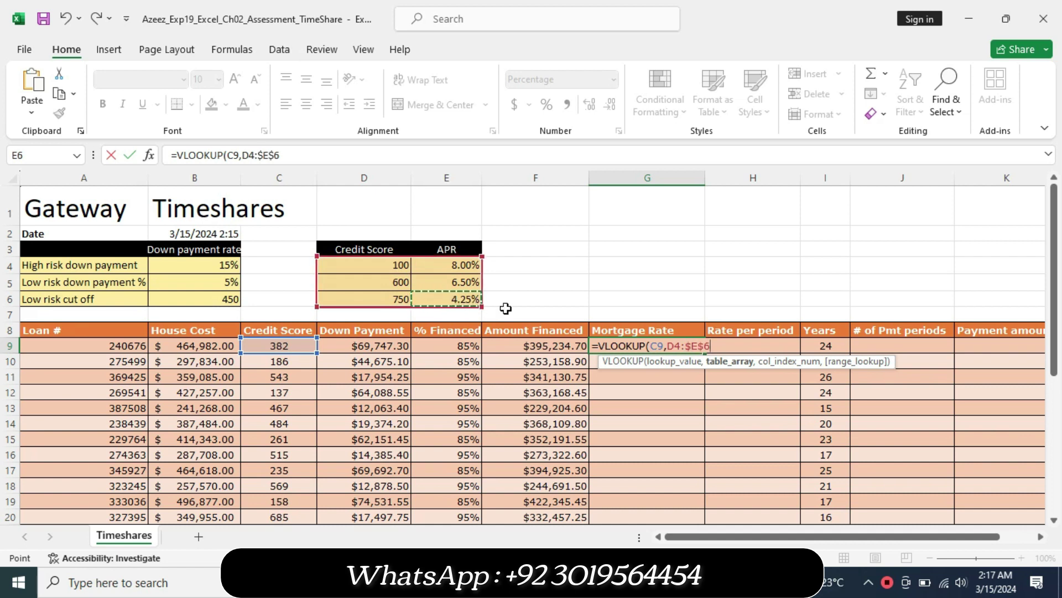
pyautogui.click(675, 348)
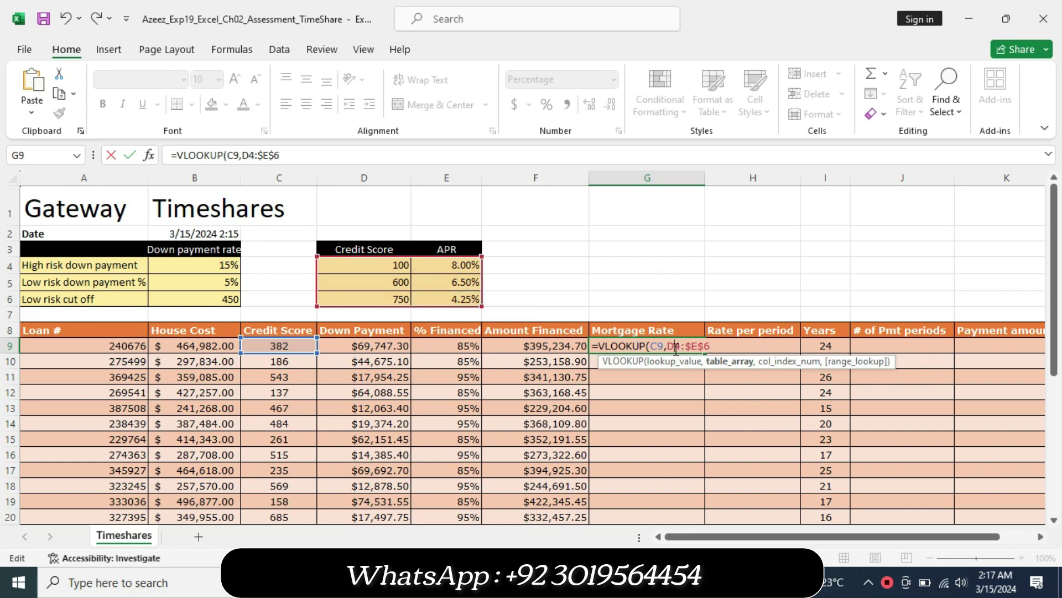
pyautogui.press('F4')
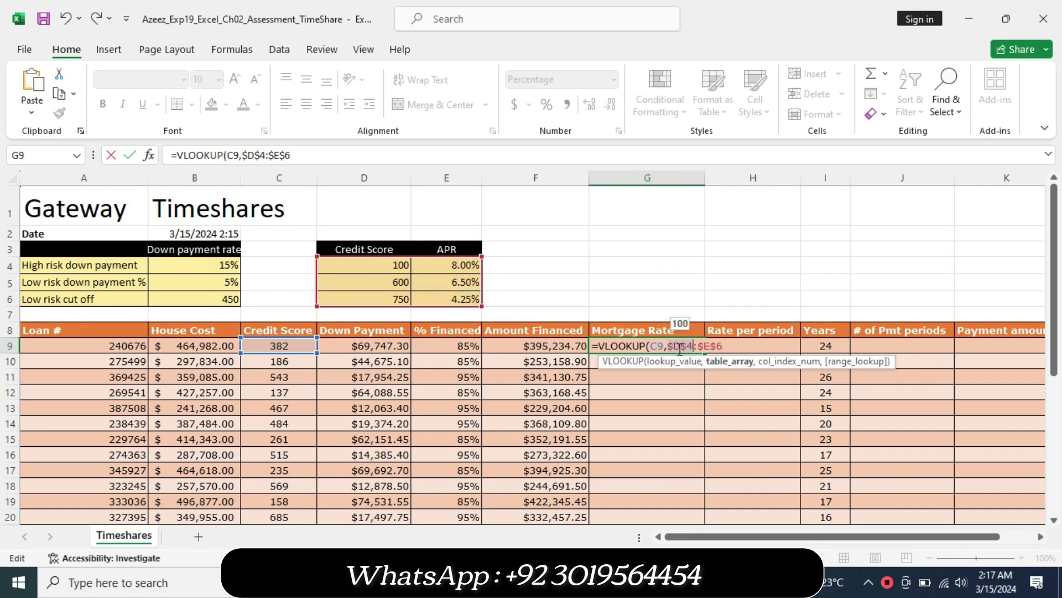
pyautogui.click(726, 347)
pyautogui.write(',2')
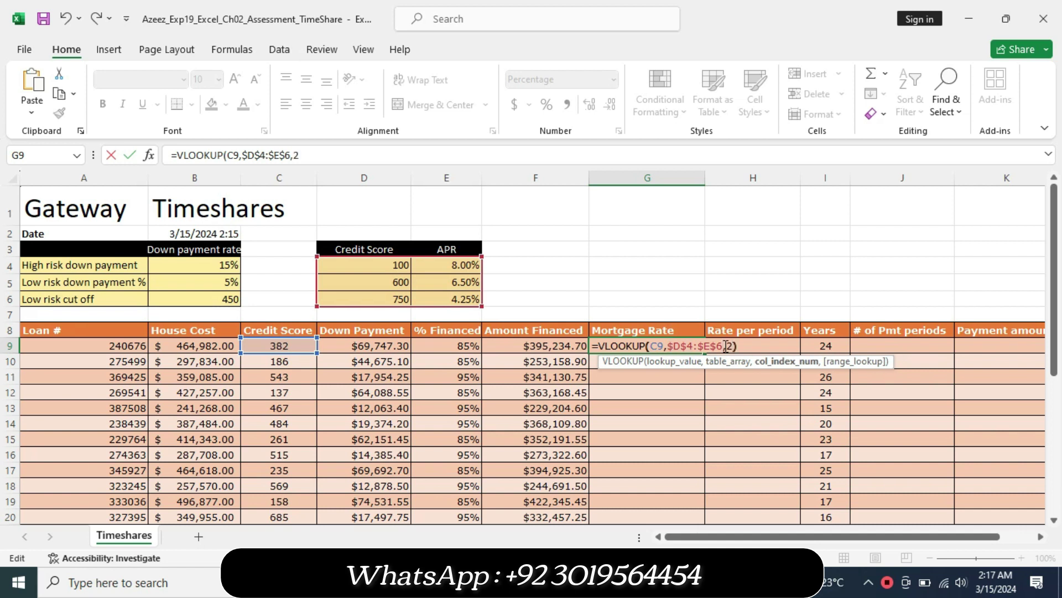
pyautogui.press('Return')
pyautogui.click(688, 346)
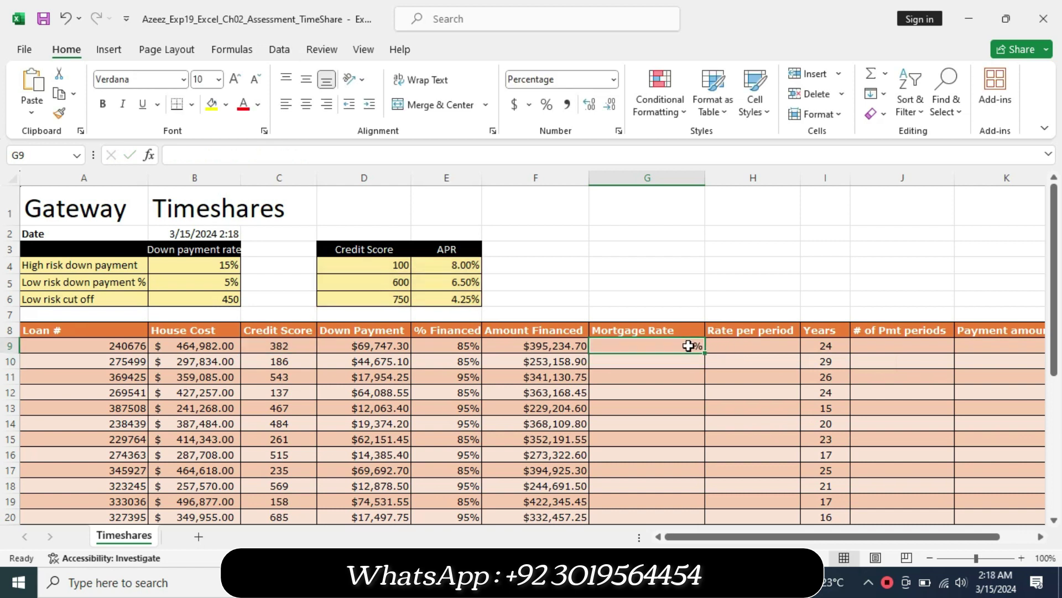
# Return step 6 to 9 pt text with no highlight.
pyautogui.hotkey('alt', 'Tab')
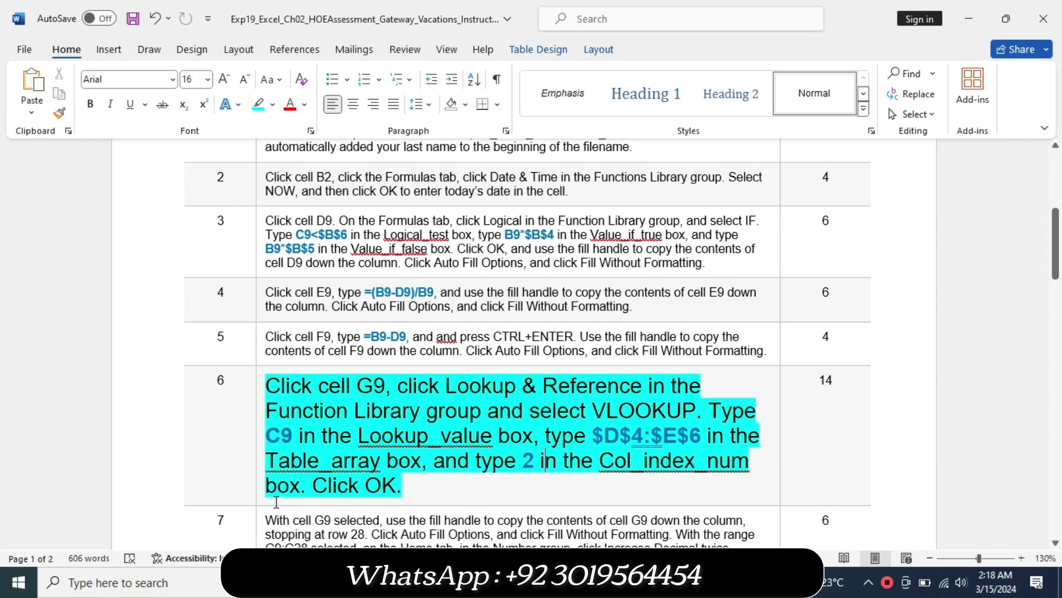
pyautogui.click(260, 501)
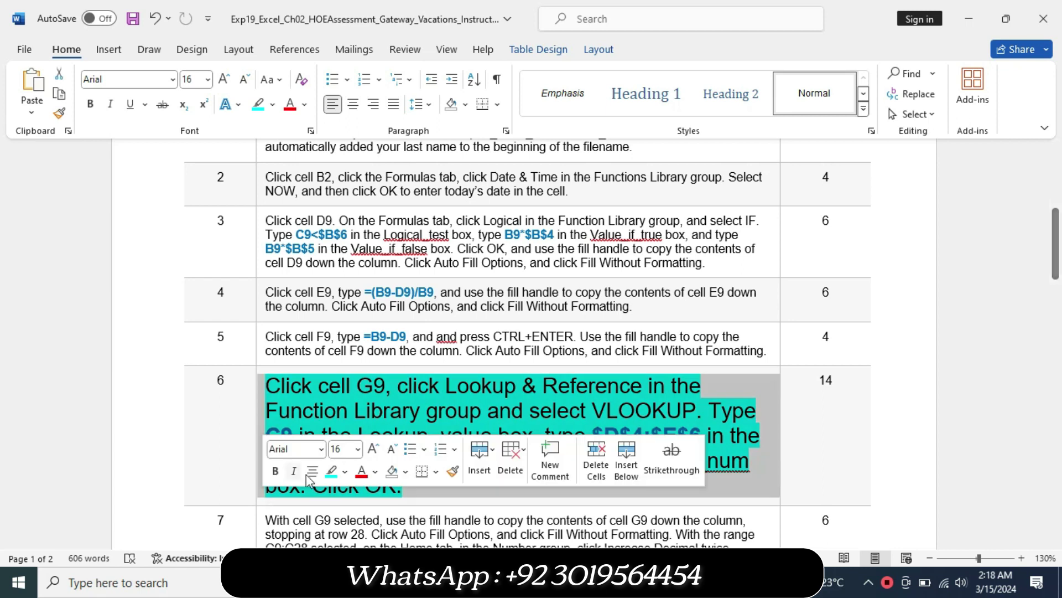
pyautogui.click(358, 449)
pyautogui.click(340, 178)
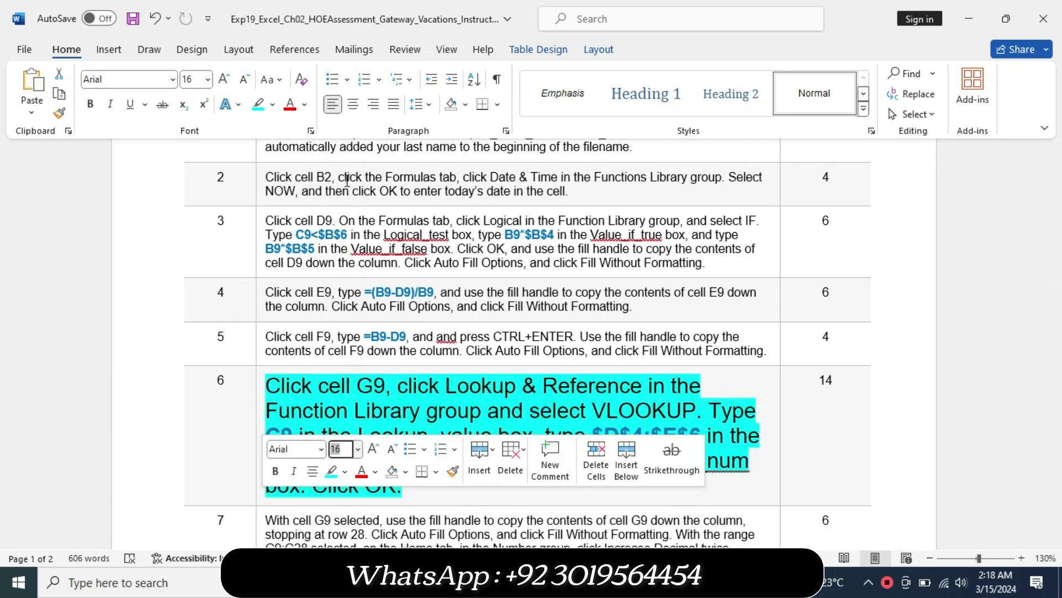
pyautogui.click(273, 105)
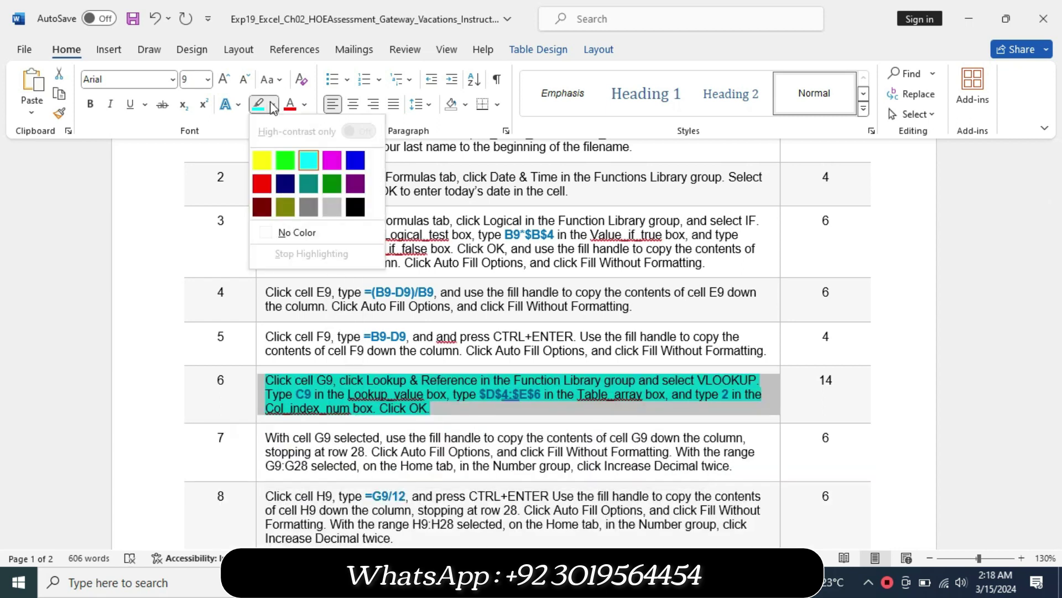
pyautogui.click(296, 233)
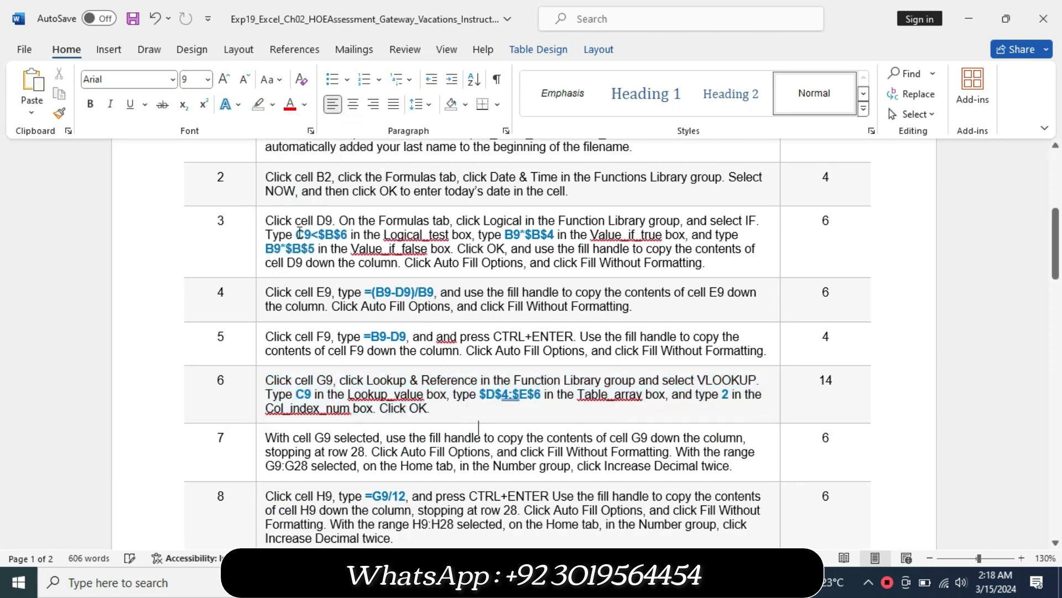
# Enlarge step 7 to 16 pt and highlight it yellow.
pyautogui.click(259, 477)
pyautogui.click(358, 426)
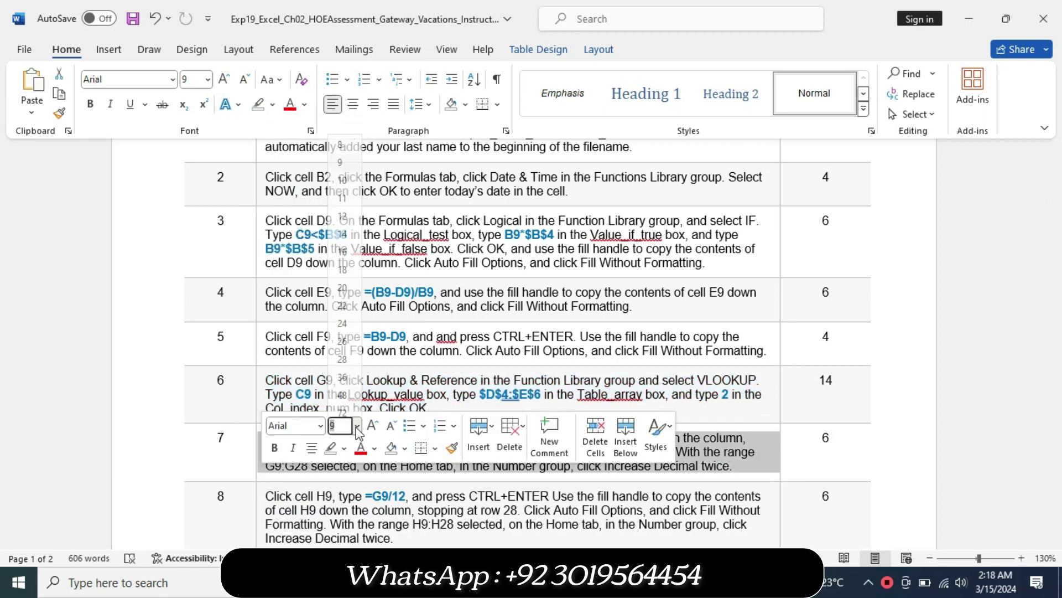
pyautogui.click(341, 251)
pyautogui.click(273, 105)
pyautogui.click(261, 134)
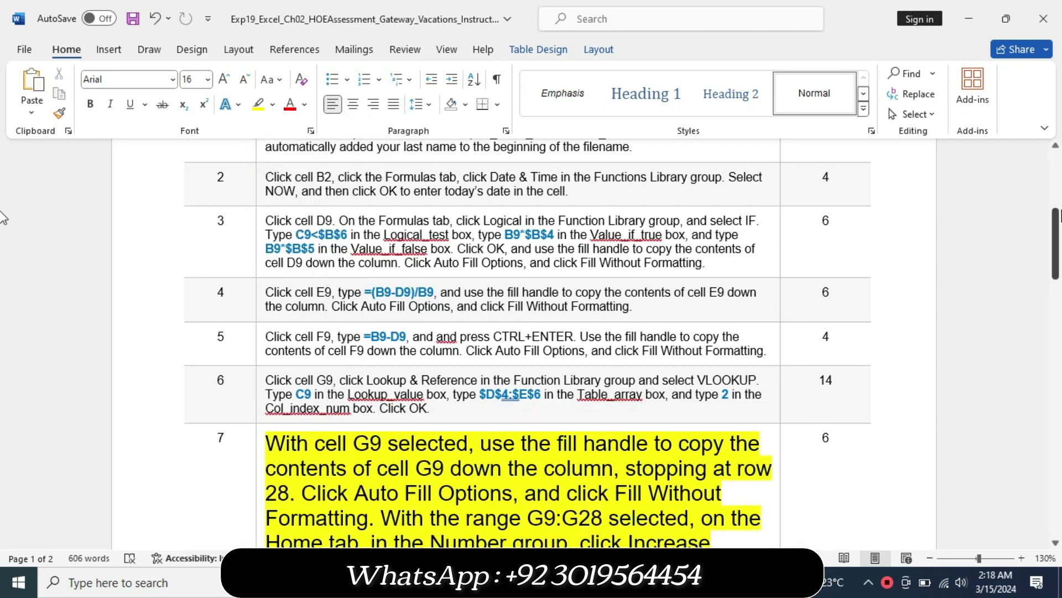
# Mark step 7's first sentence turquoise and return to Excel.
pyautogui.scroll(-2, 389, 287)
pyautogui.scroll(-2, 389, 287)
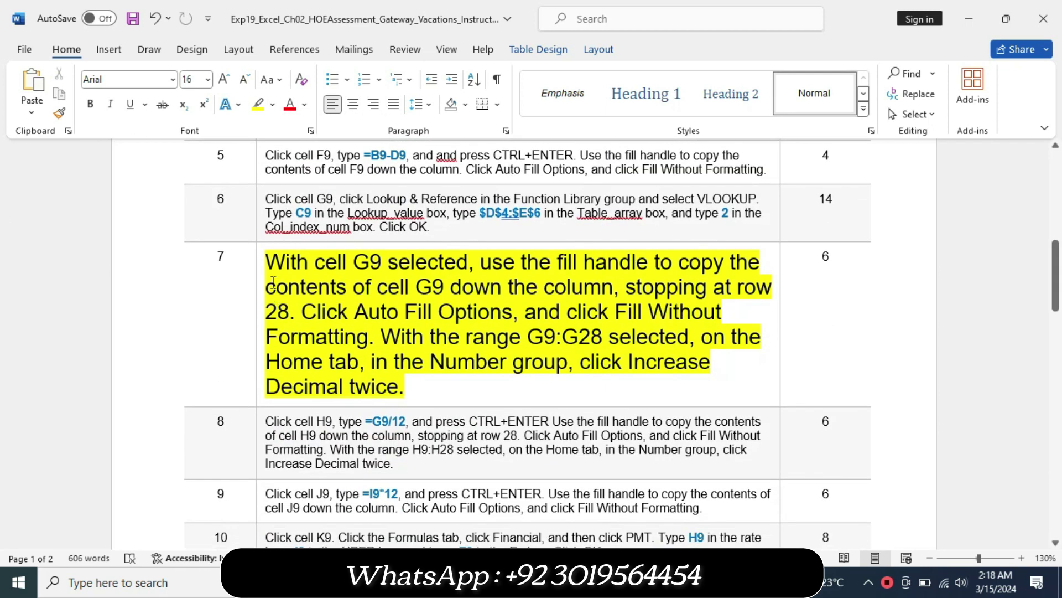
pyautogui.moveTo(266, 262)
pyautogui.mouseDown()
pyautogui.moveTo(508, 324)
pyautogui.moveTo(374, 339)
pyautogui.mouseUp()
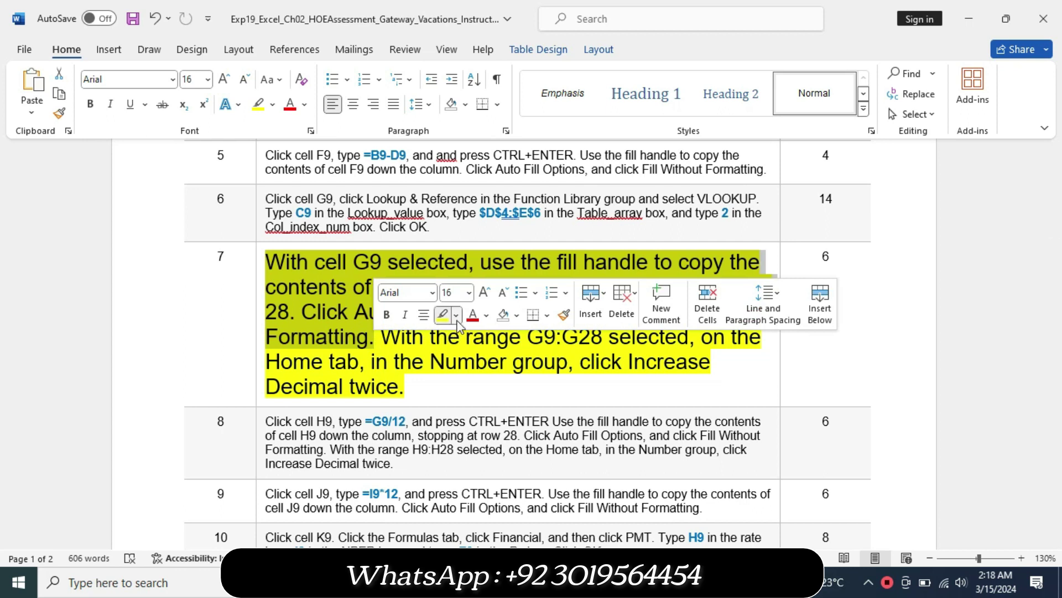
pyautogui.click(457, 326)
pyautogui.click(479, 368)
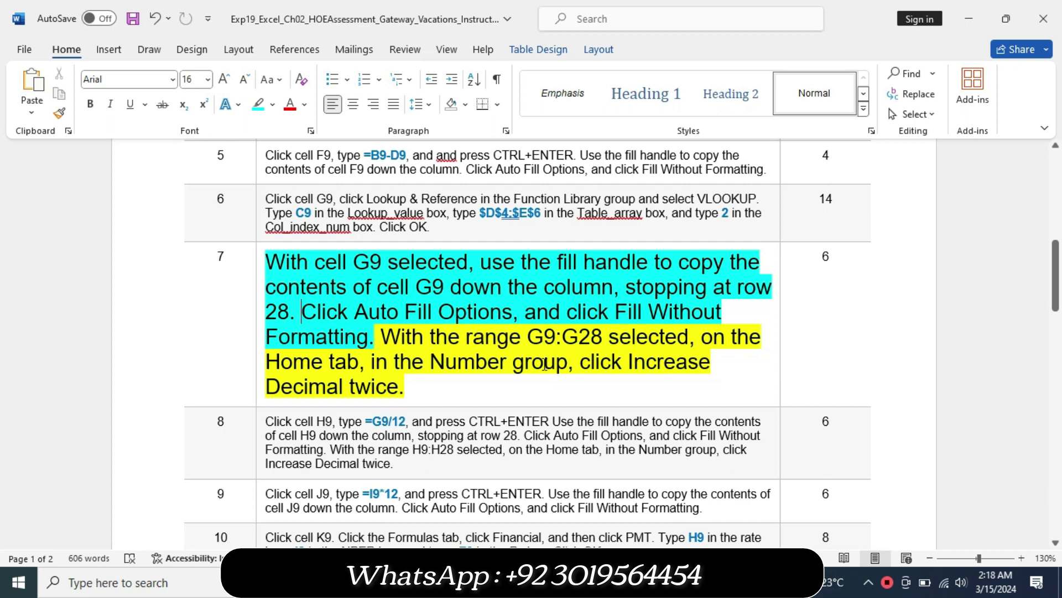
pyautogui.hotkey('alt', 'Tab')
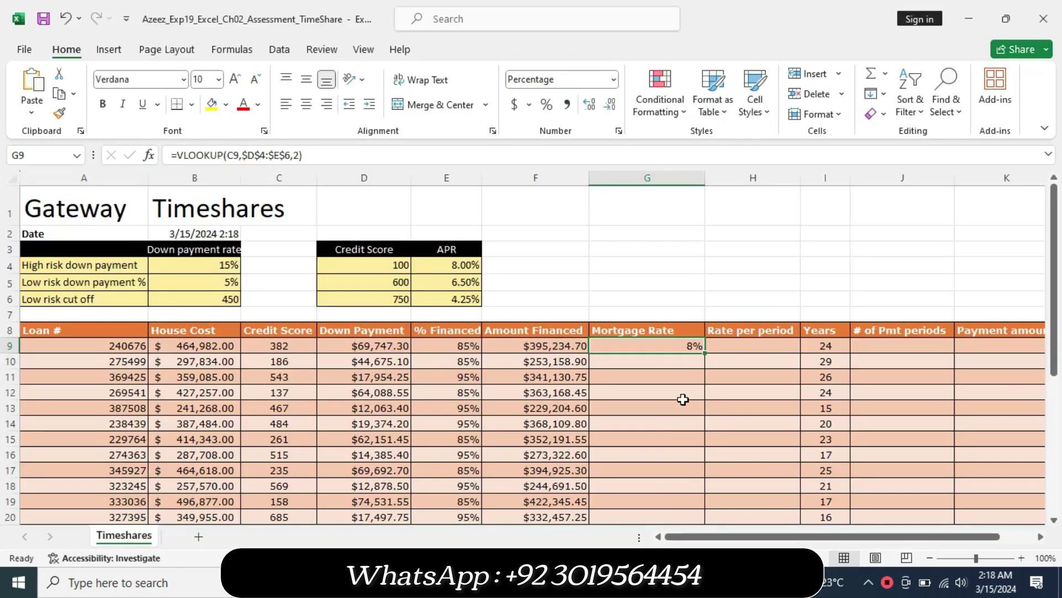
# Fill the G9 rate lookup down to G28 without formatting.
pyautogui.moveTo(704, 351); pyautogui.dragTo(649, 518)
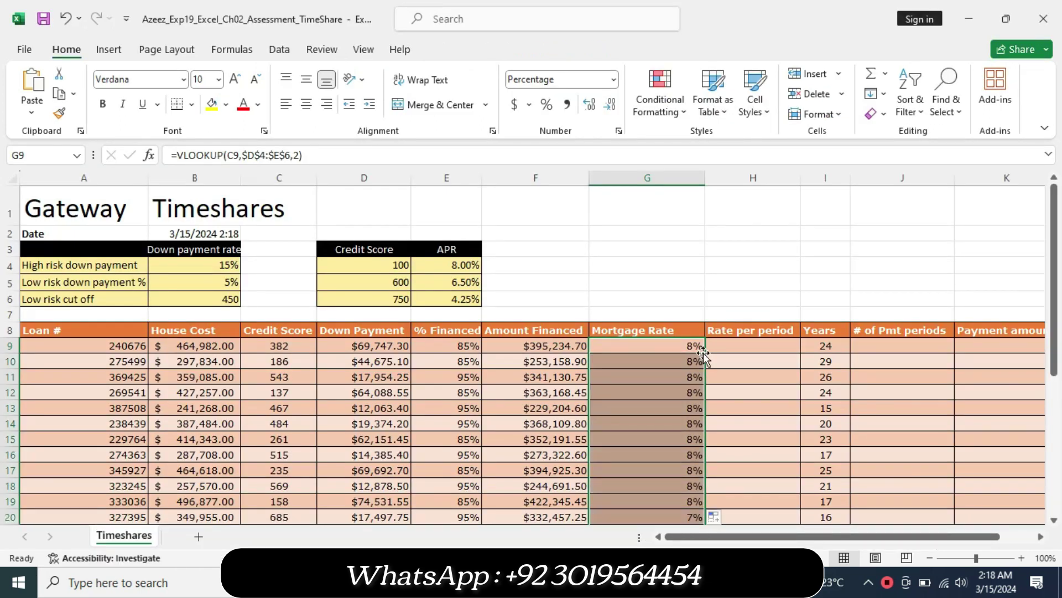
pyautogui.hotkey('alt', 'Tab')
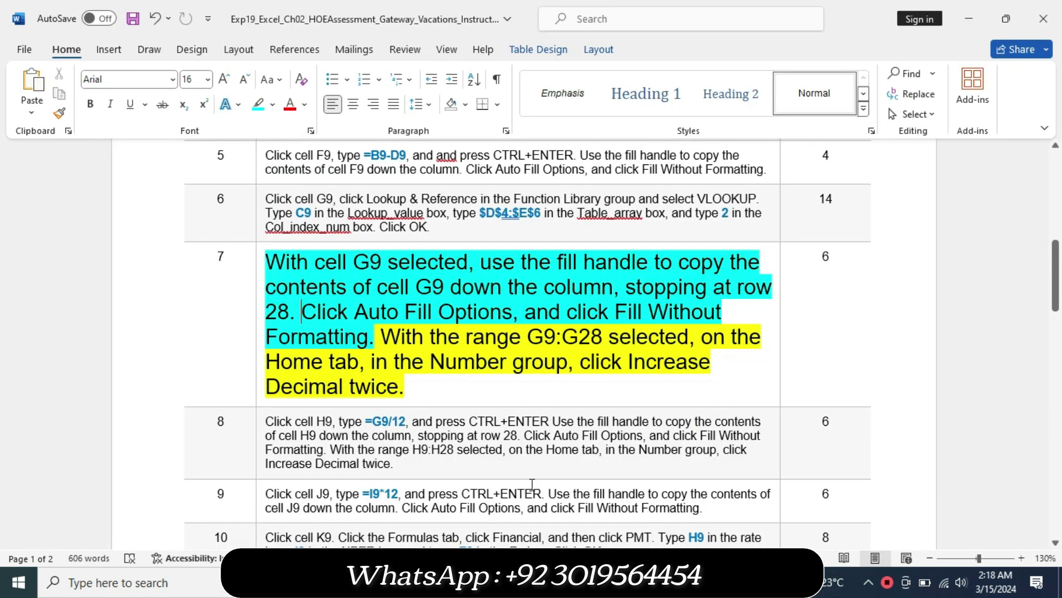
pyautogui.moveTo(617, 312); pyautogui.dragTo(363, 341)
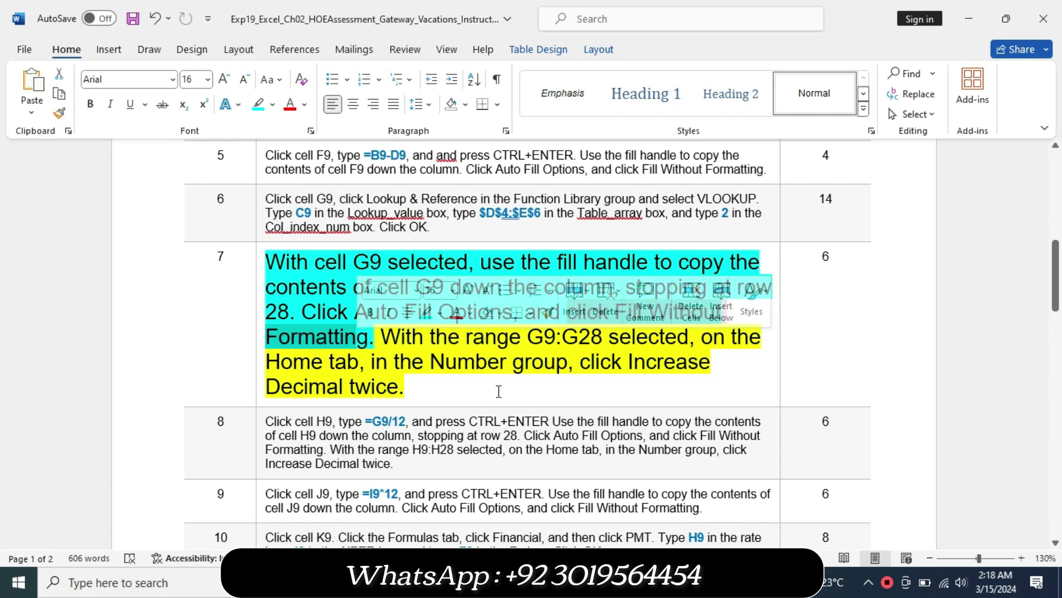
pyautogui.hotkey('alt', 'Tab')
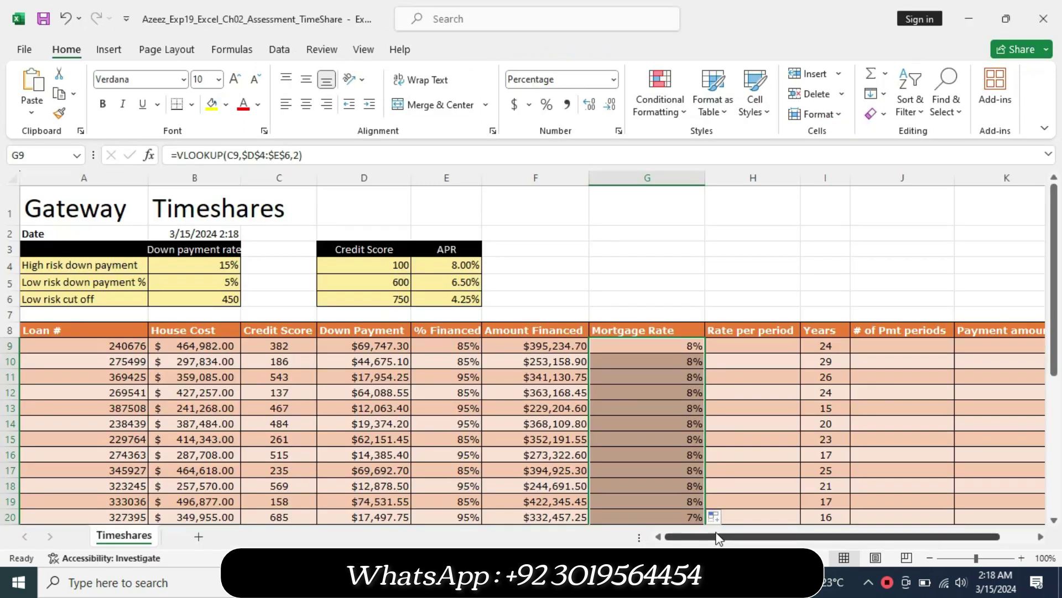
pyautogui.click(717, 516)
pyautogui.click(719, 479)
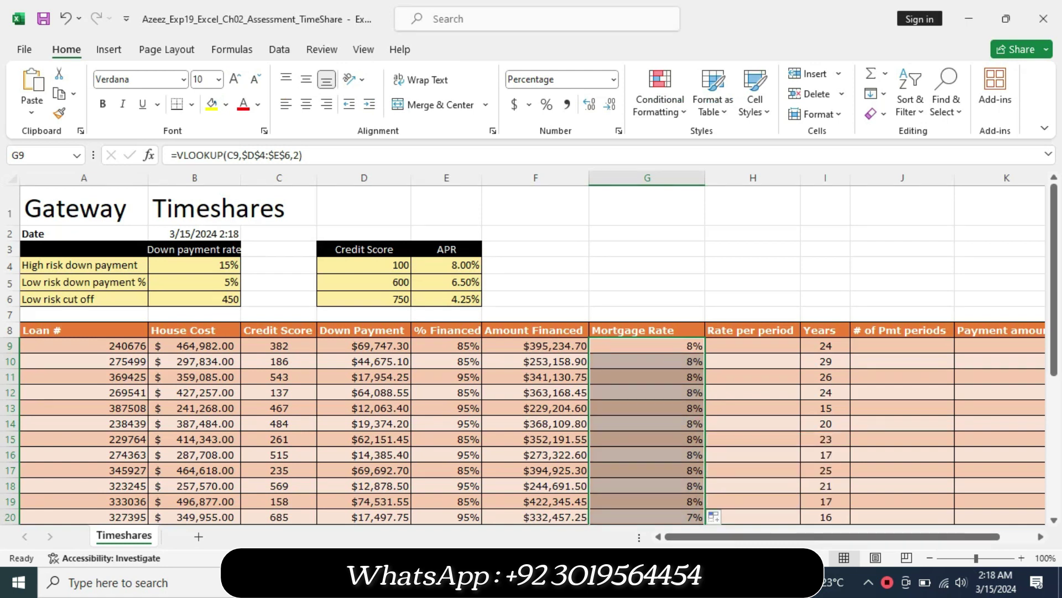
# Mark step 7's decimal sentence turquoise and select G9:G28 through the Name Box.
pyautogui.hotkey('alt', 'Tab')
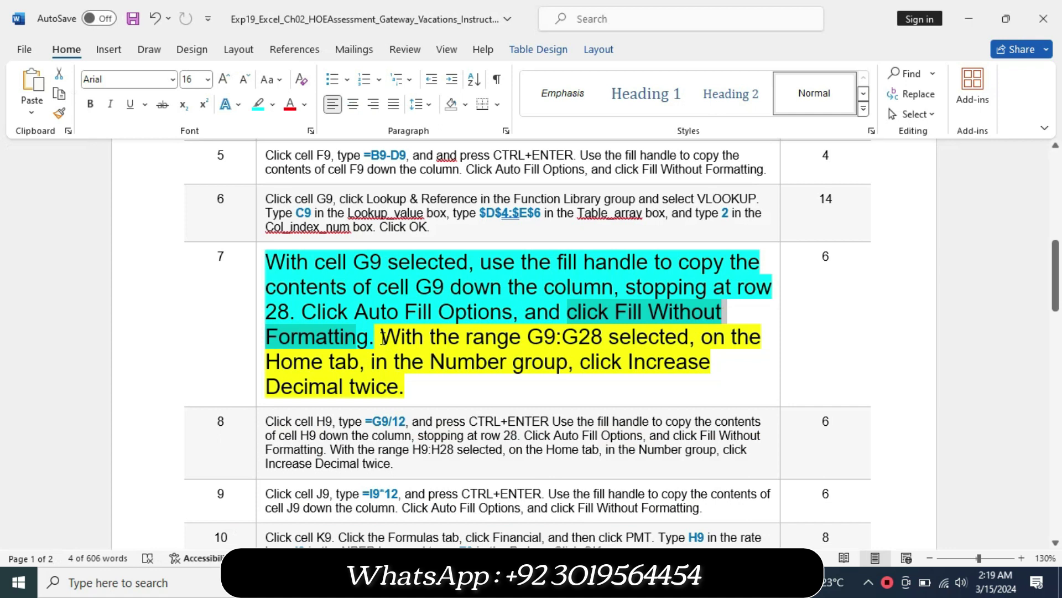
pyautogui.moveTo(382, 338); pyautogui.dragTo(409, 382)
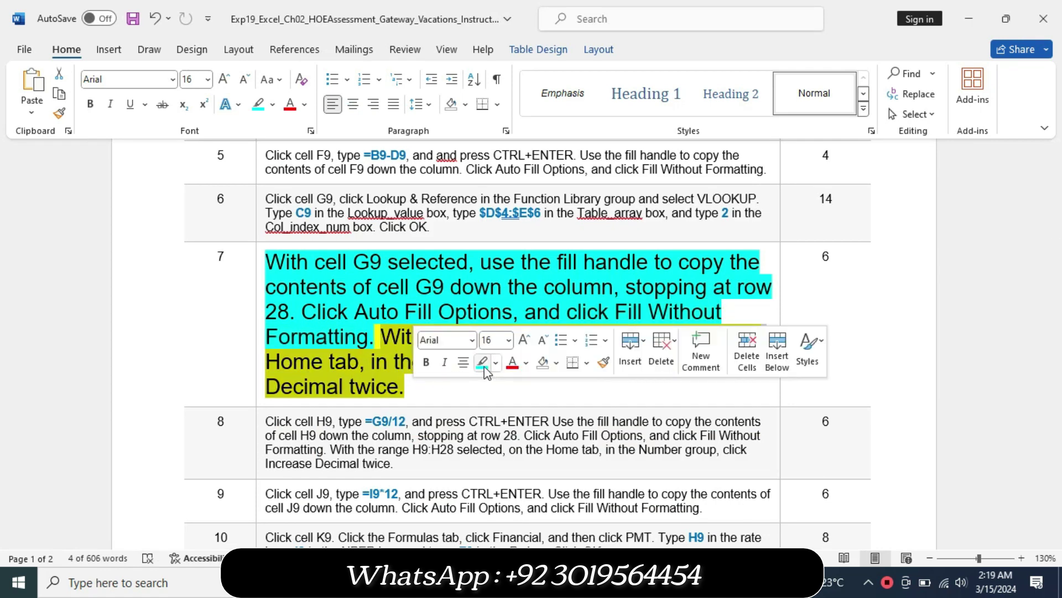
pyautogui.click(482, 363)
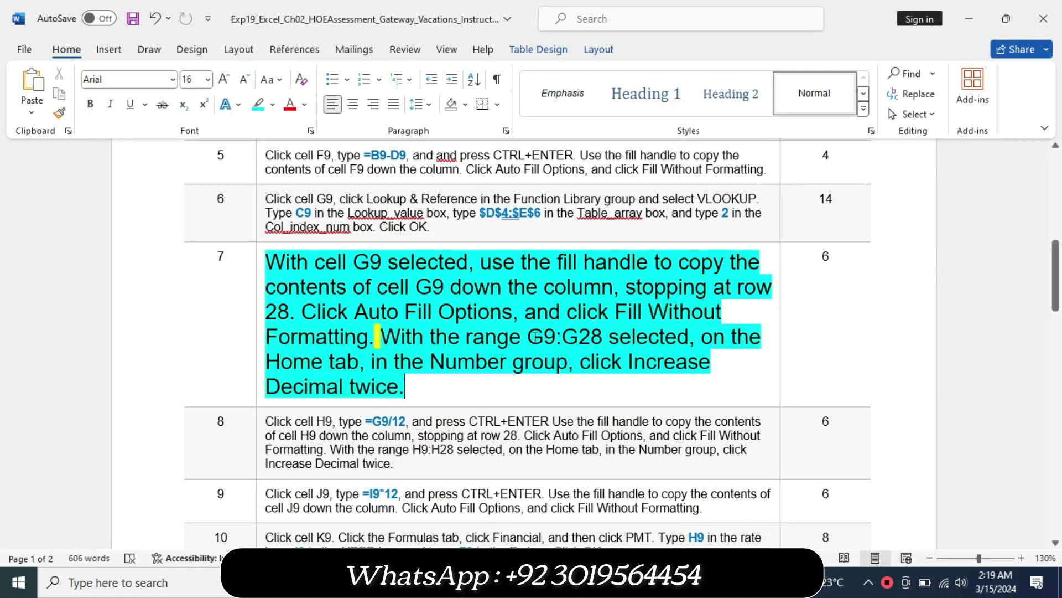
pyautogui.moveTo(528, 337); pyautogui.dragTo(587, 343)
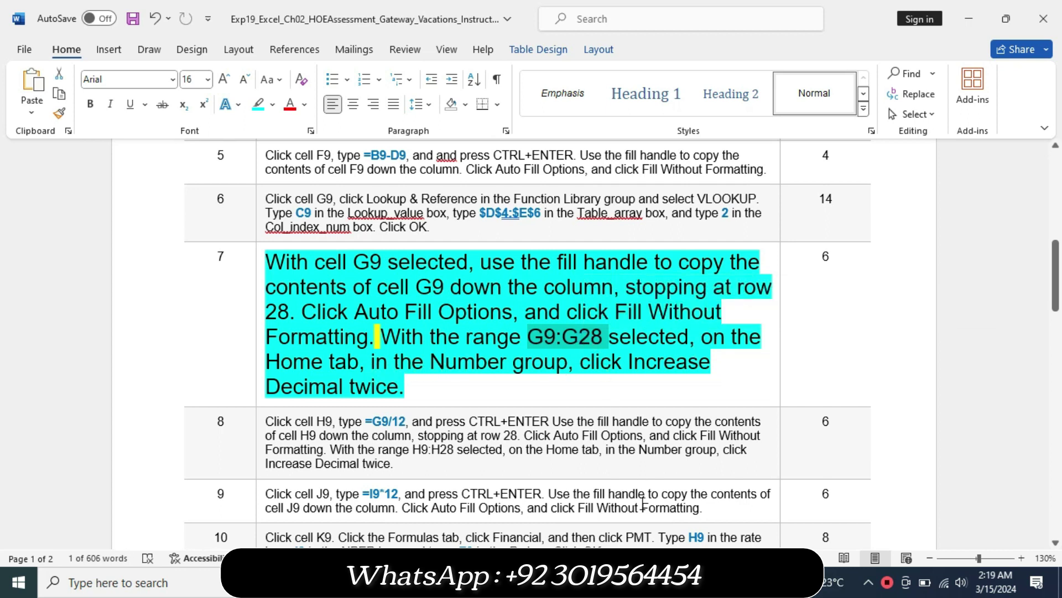
pyautogui.hotkey('alt', 'Tab')
pyautogui.click(44, 155)
pyautogui.write('G9:G28')
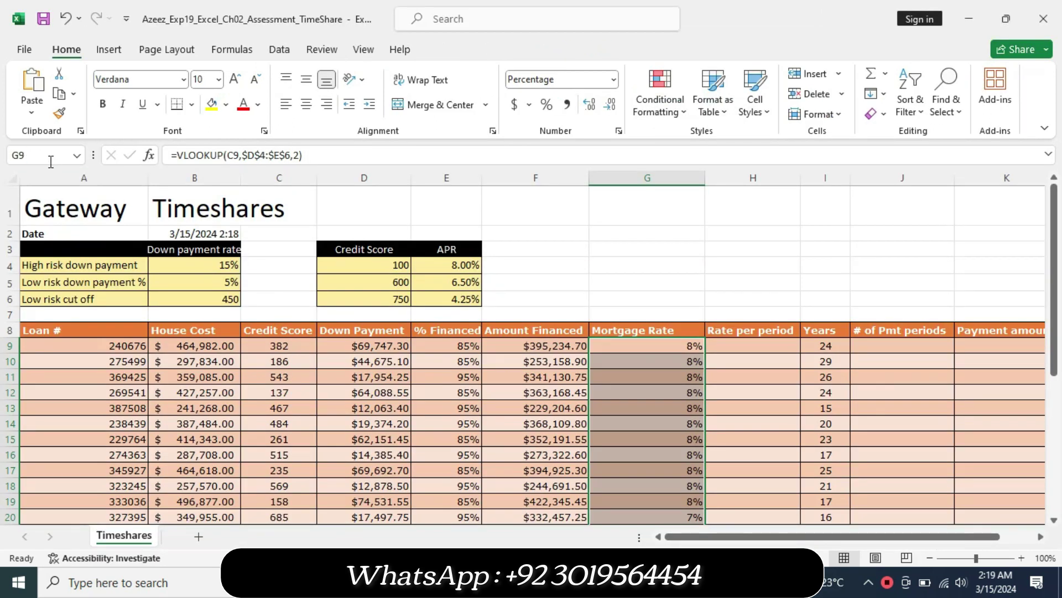
pyautogui.press('Return')
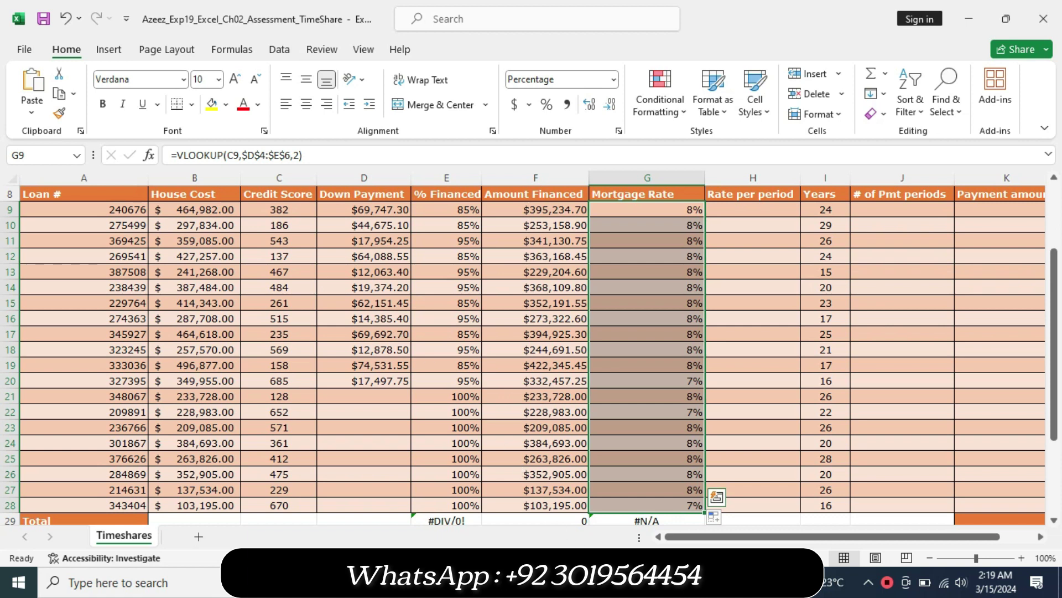
# Show the G9:G28 mortgage rates with two decimal places, e.g. 8.00%.
pyautogui.hotkey('alt', 'Tab')
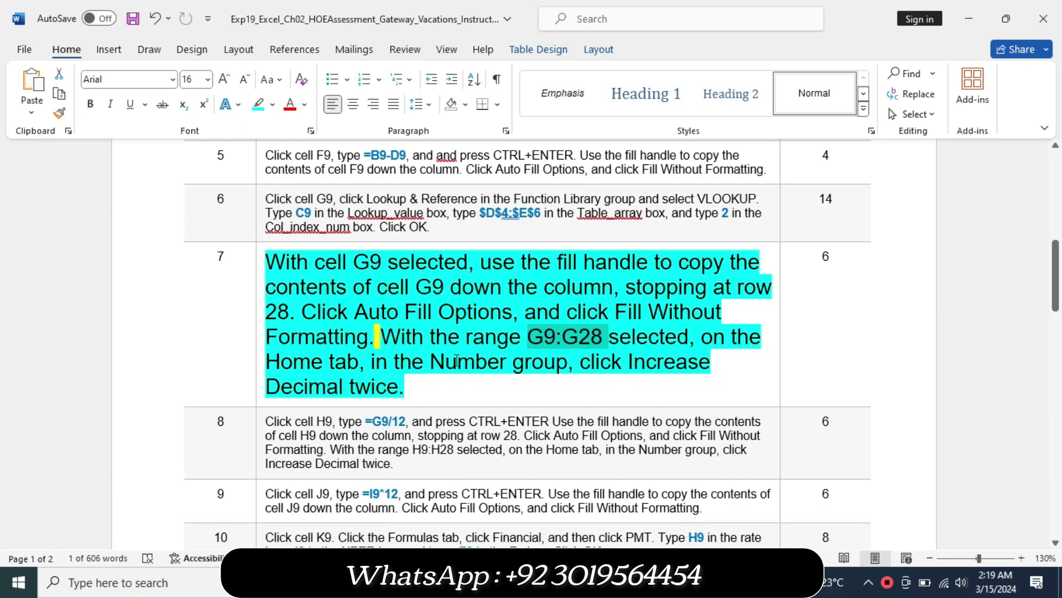
pyautogui.hotkey('alt', 'Tab')
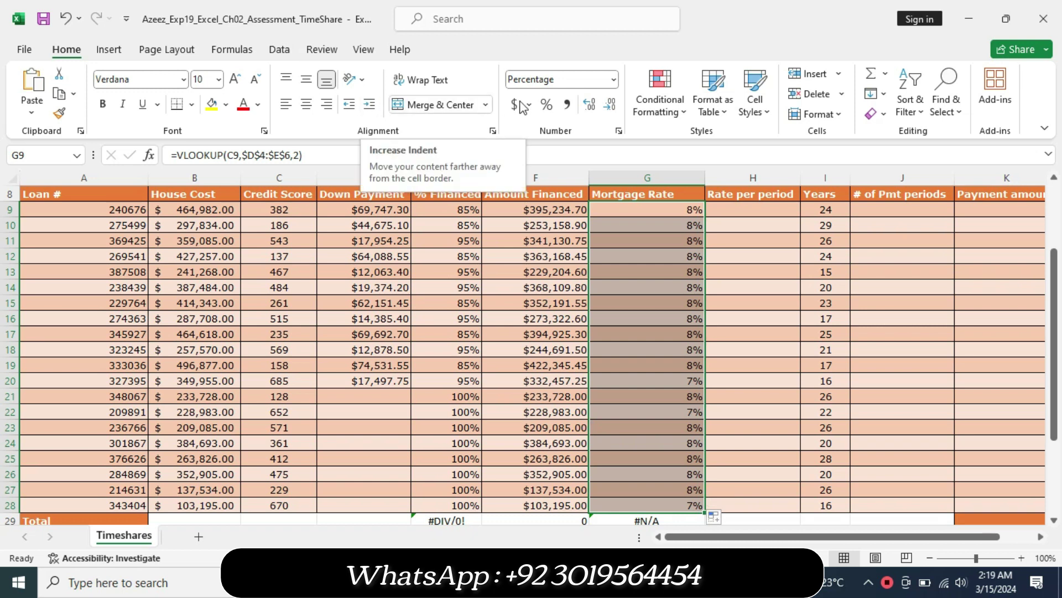
pyautogui.click(591, 105)
pyautogui.click(590, 105)
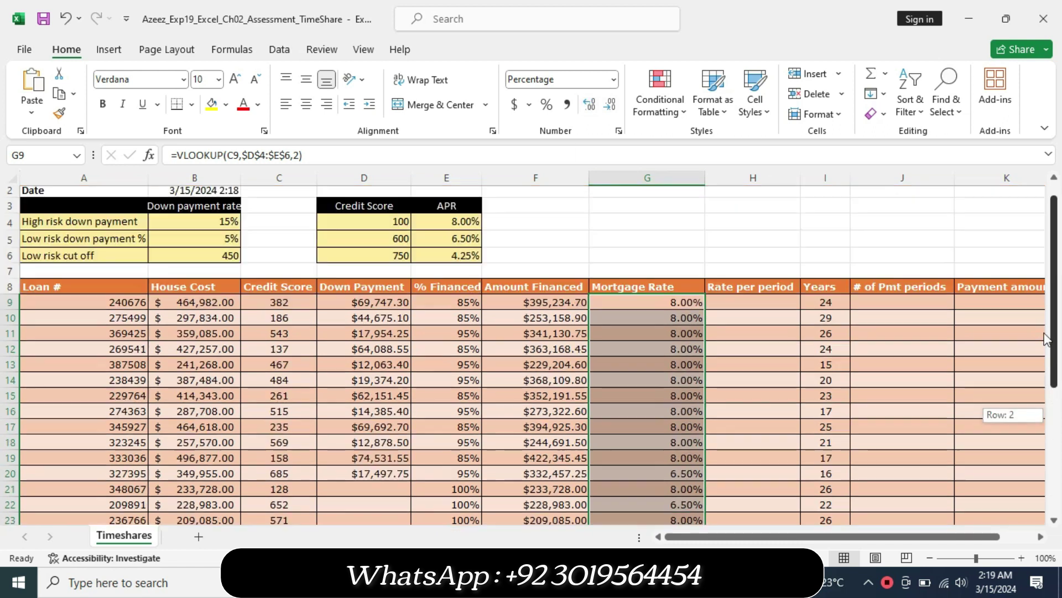
pyautogui.moveTo(1054, 415); pyautogui.dragTo(1054, 352)
pyautogui.hotkey('alt', 'Tab')
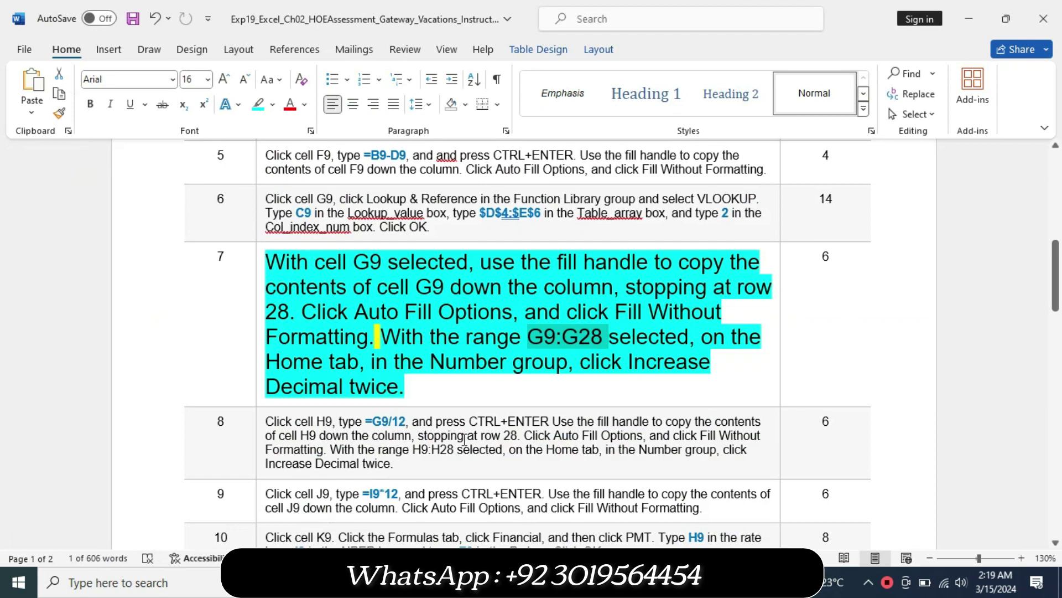
# Shrink step 7 to 9 pt and remove its highlight.
pyautogui.click(260, 407)
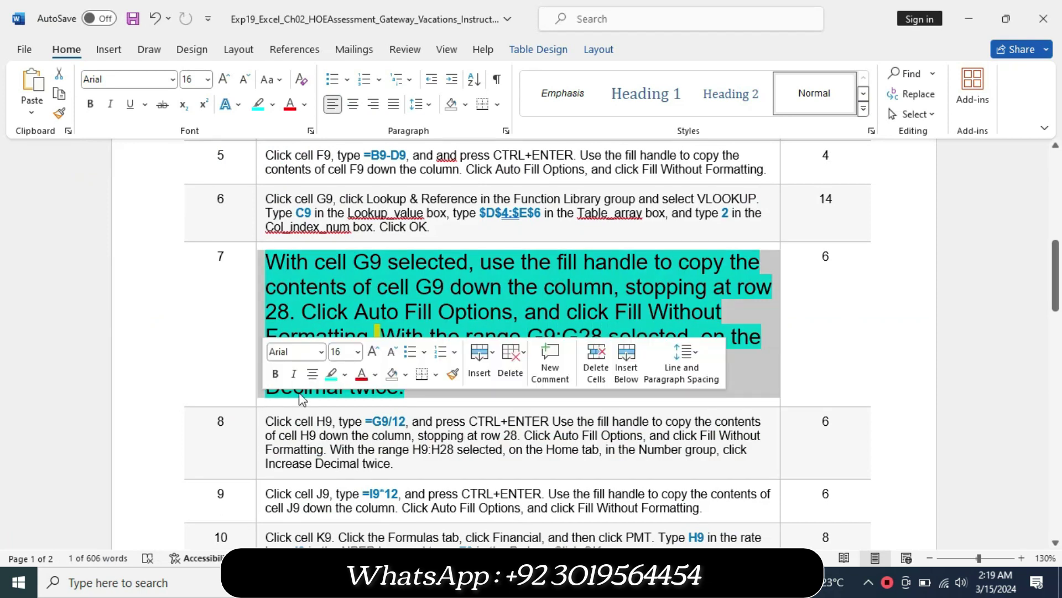
pyautogui.click(359, 352)
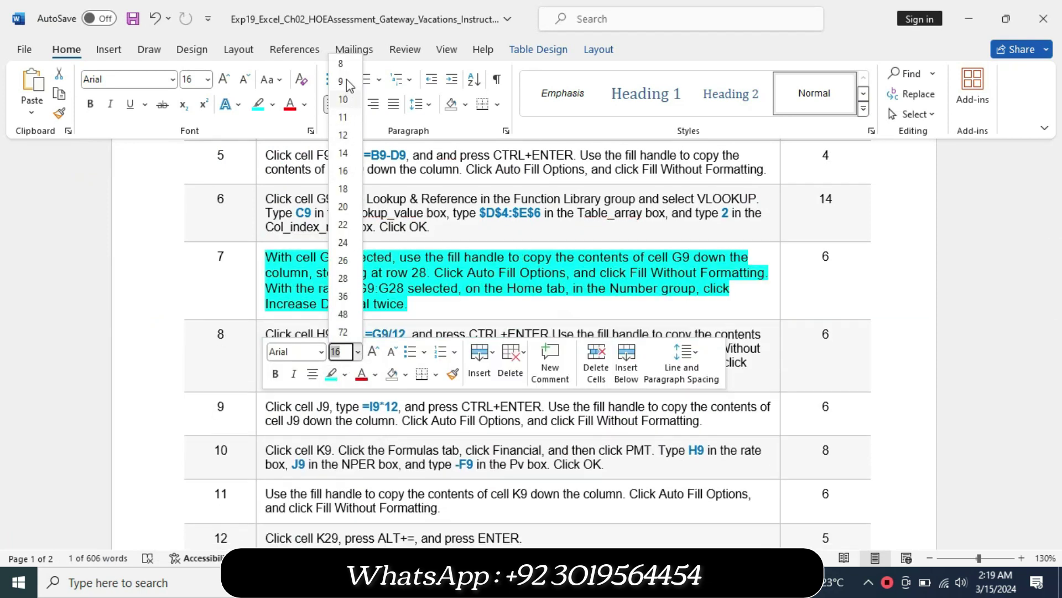
pyautogui.click(349, 83)
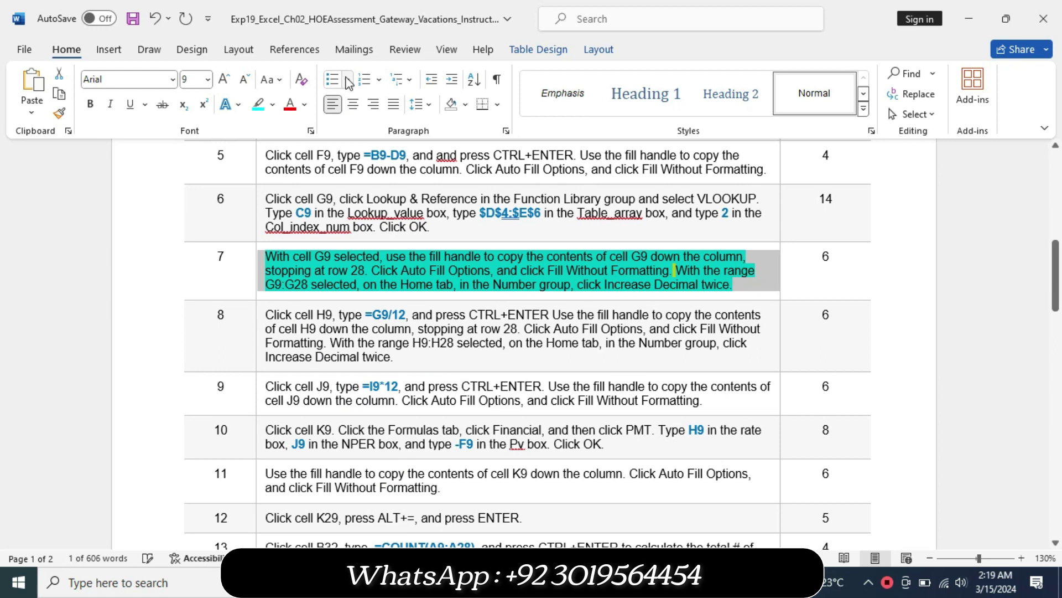
pyautogui.click(272, 104)
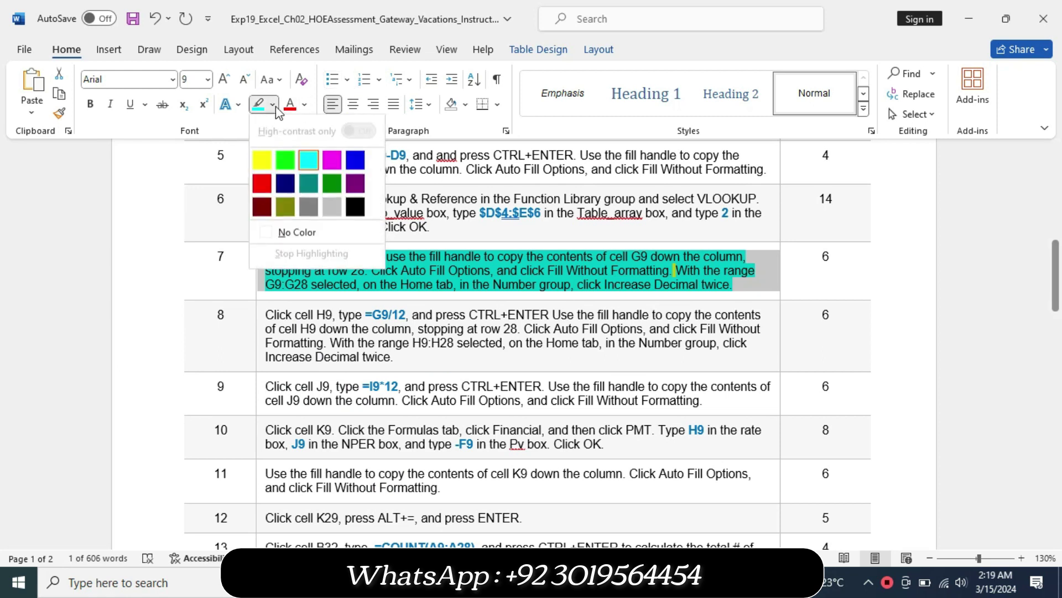
pyautogui.click(301, 233)
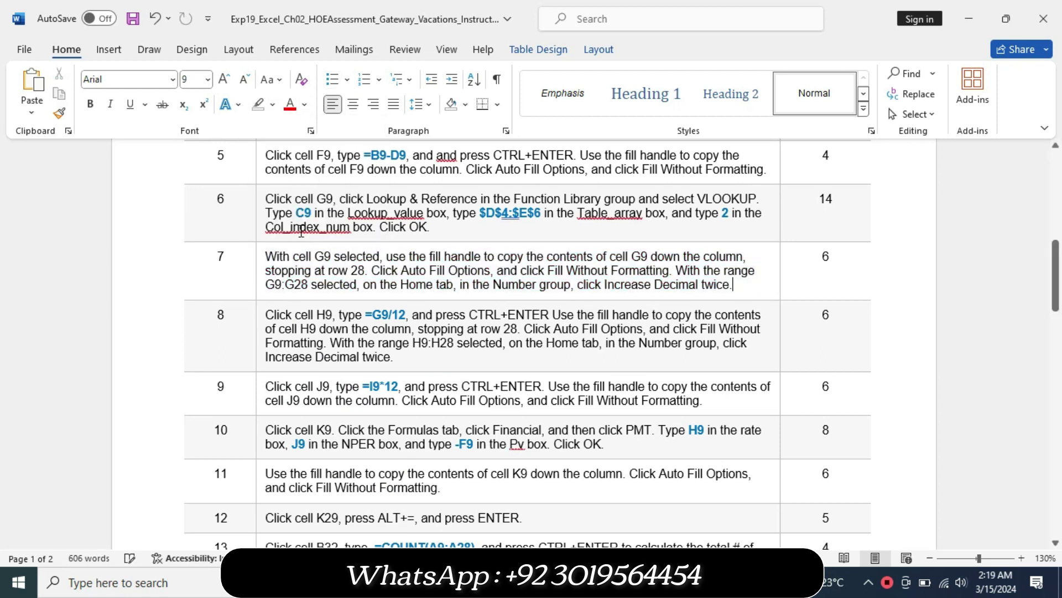
# Enlarge step 8 to 14 pt and highlight it yellow.
pyautogui.click(257, 367)
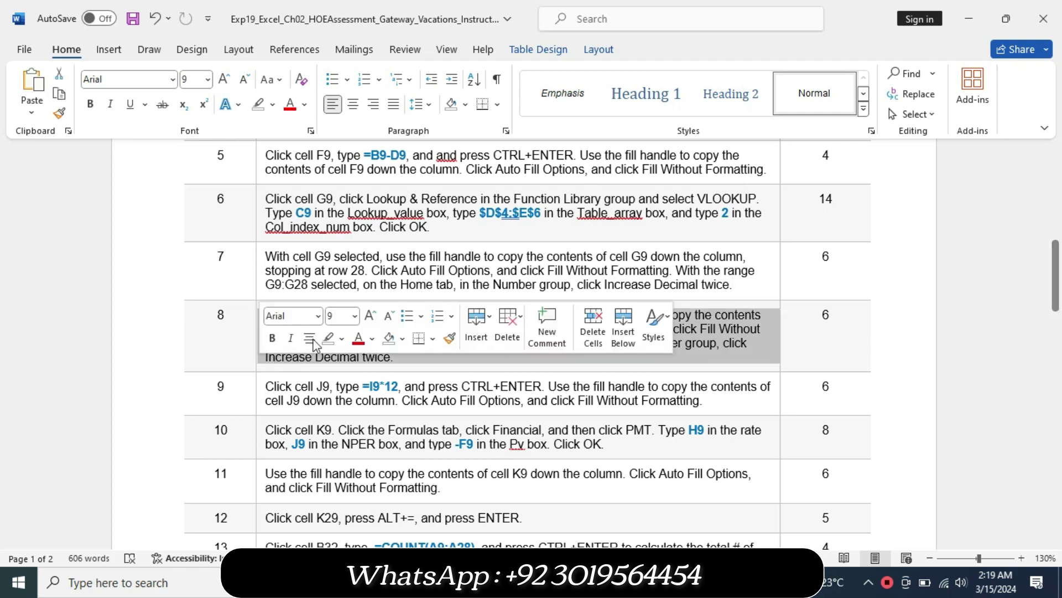
pyautogui.click(356, 316)
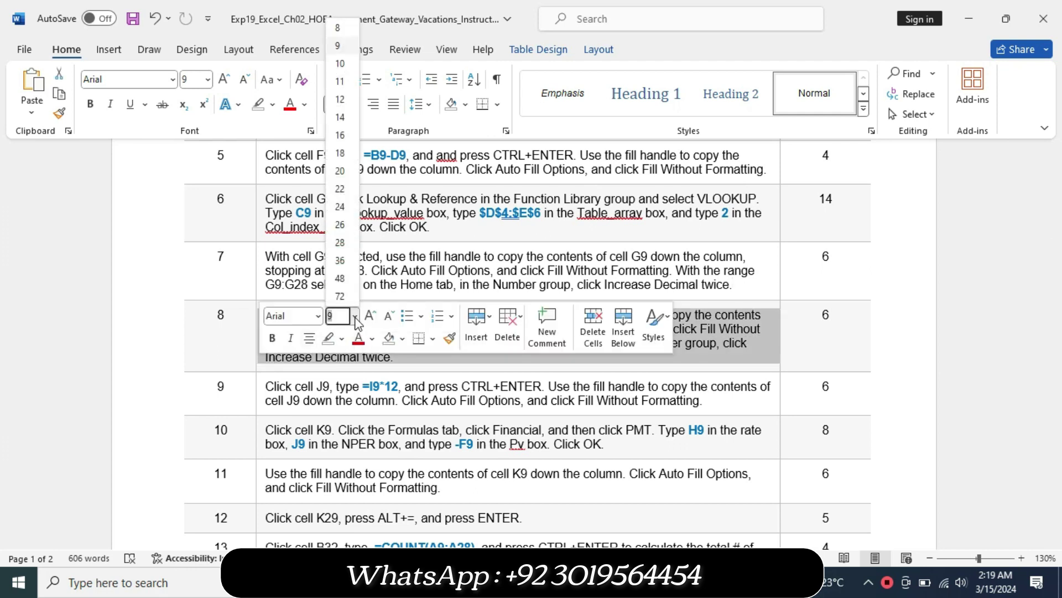
pyautogui.click(342, 128)
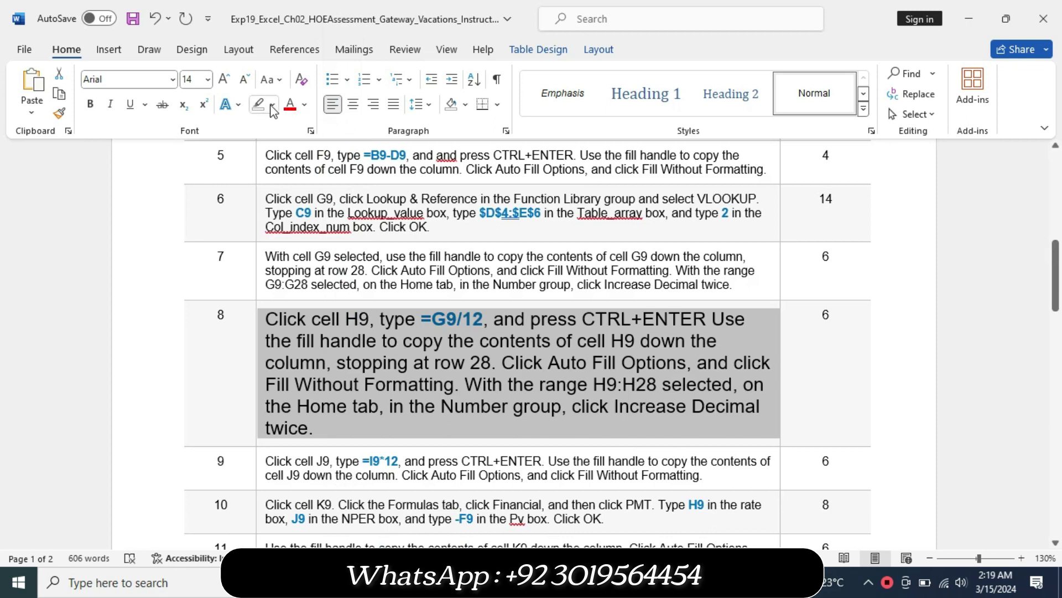
pyautogui.click(272, 105)
pyautogui.click(265, 159)
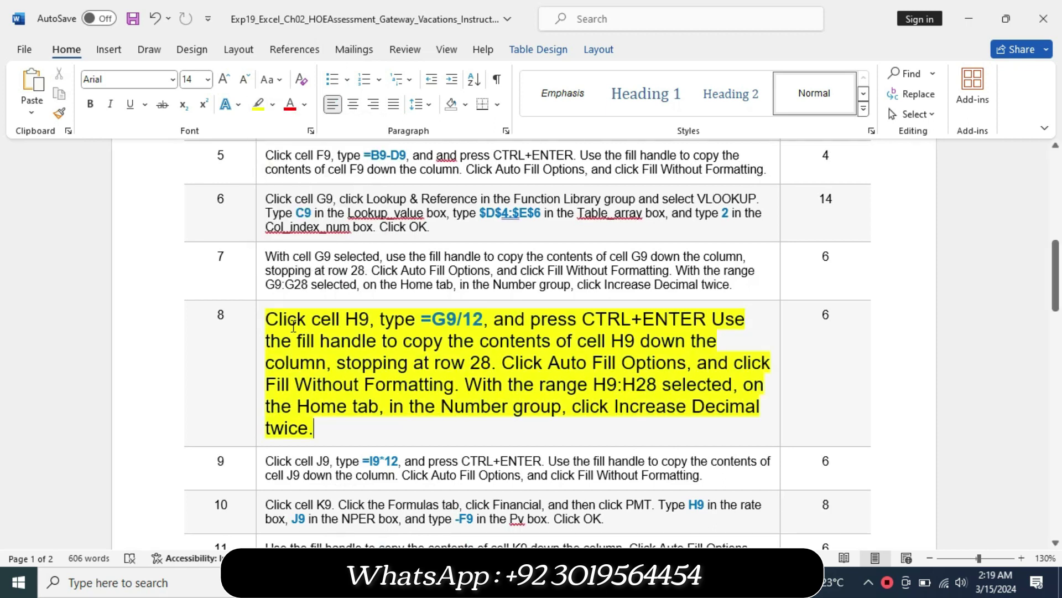
# Turn step 8 turquoise through Fill Without Formatting, select its =G9/12 formula, and return to Excel.
pyautogui.moveTo(278, 316); pyautogui.dragTo(430, 394)
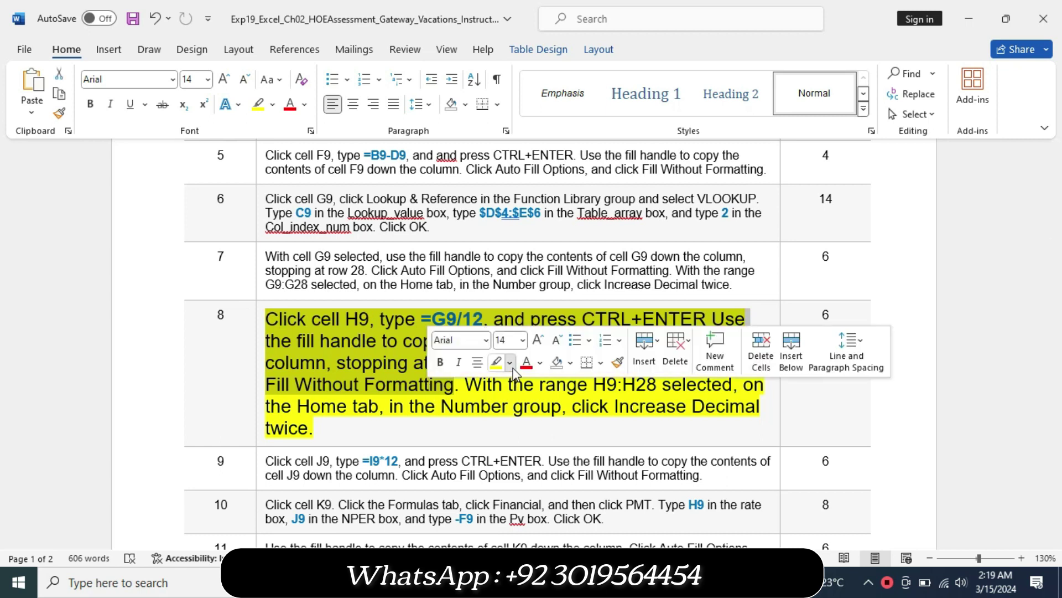
pyautogui.click(509, 363)
pyautogui.click(550, 425)
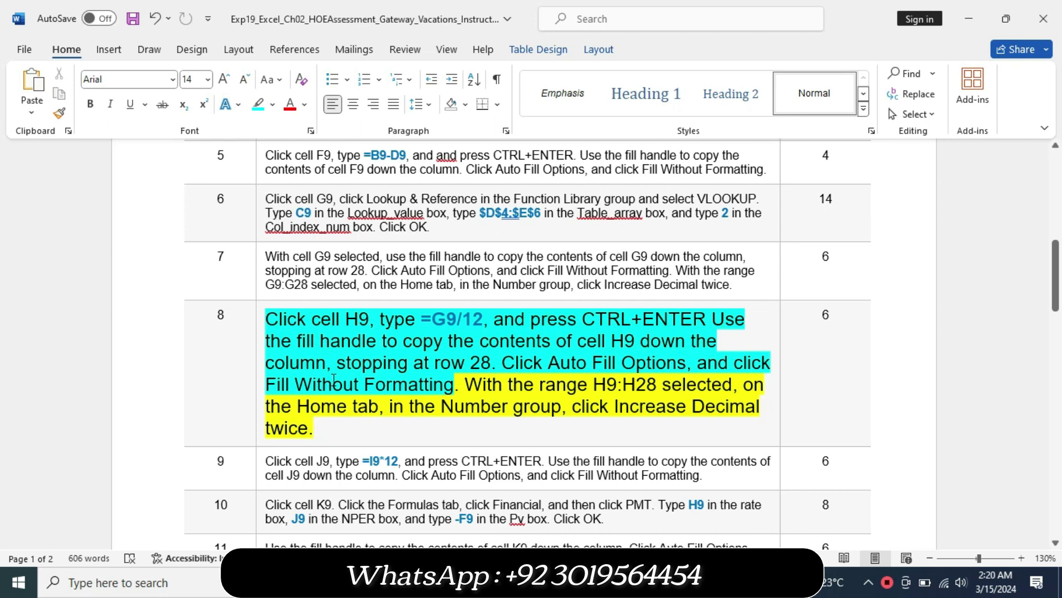
pyautogui.moveTo(420, 320); pyautogui.dragTo(468, 317)
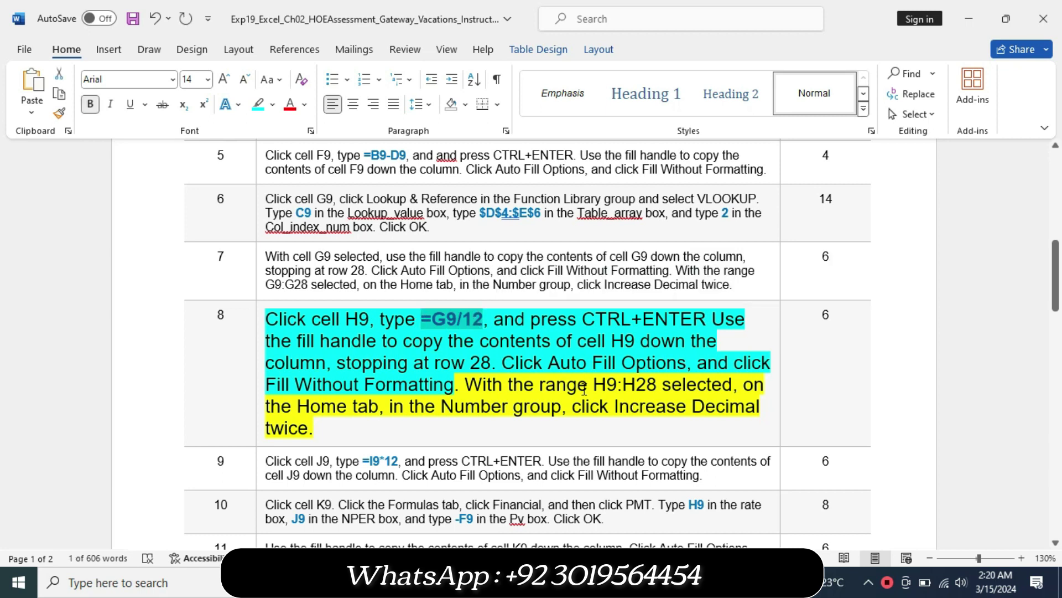
pyautogui.hotkey('alt', 'Tab')
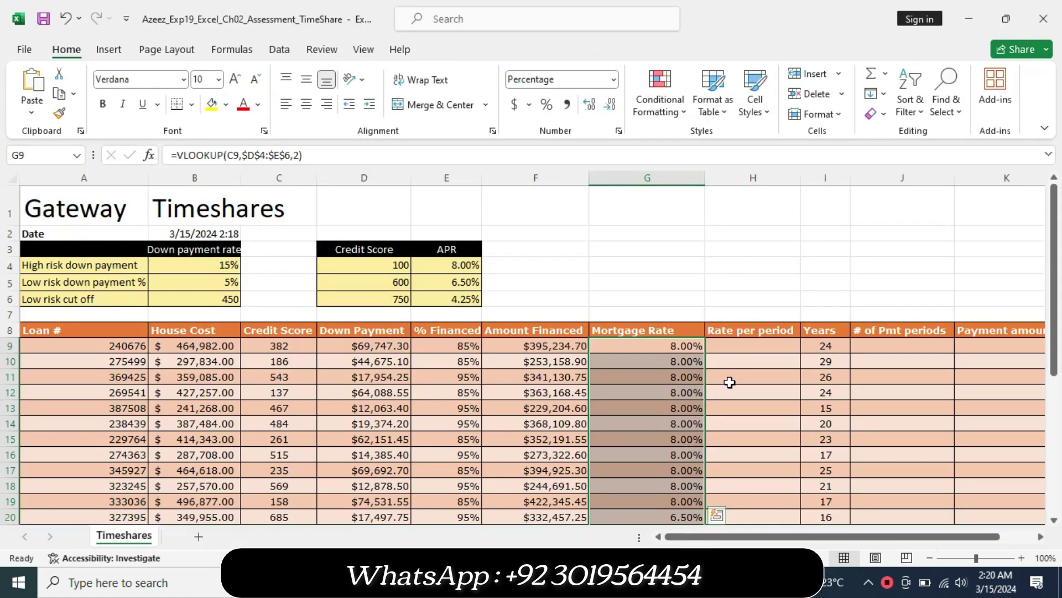
# Enter the rate per period formula =G9/12 in cell H9.
pyautogui.click(745, 347)
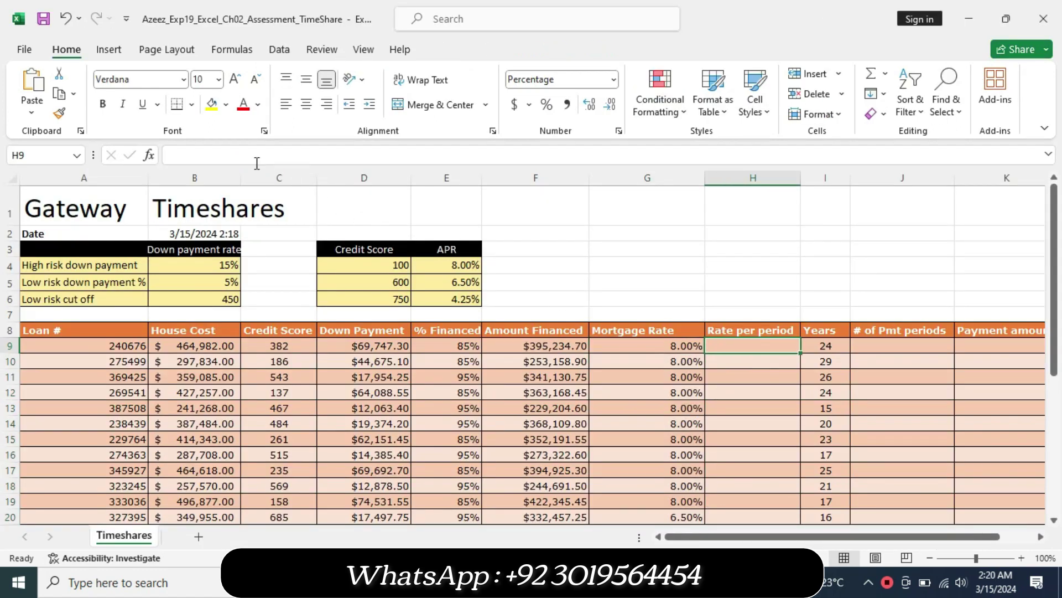
pyautogui.write('=G9/12')
pyautogui.press('Return')
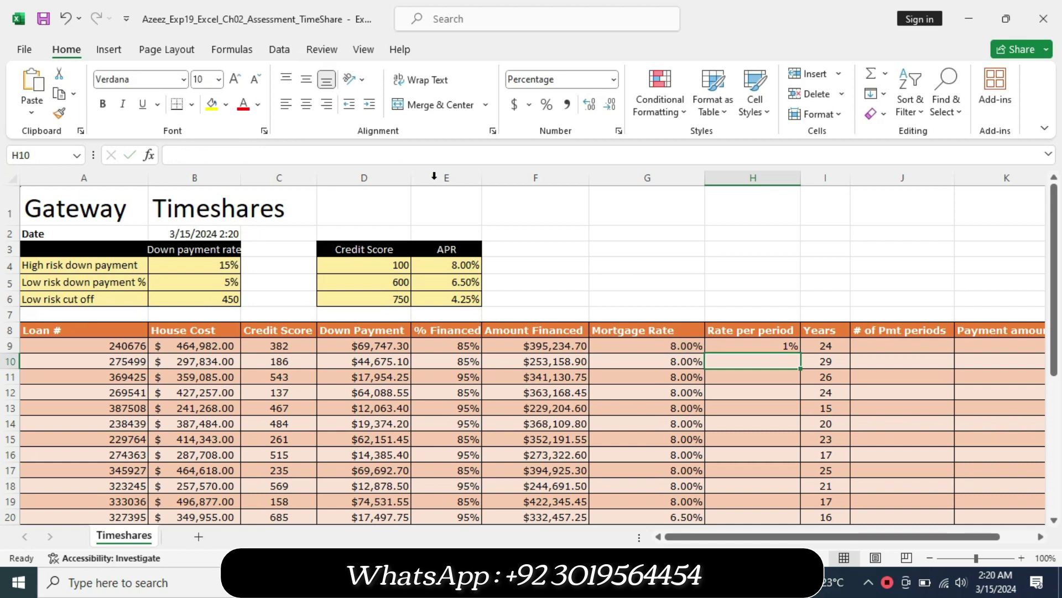
# Copy the H9 formula down to H28 using Fill Without Formatting.
pyautogui.click(759, 345)
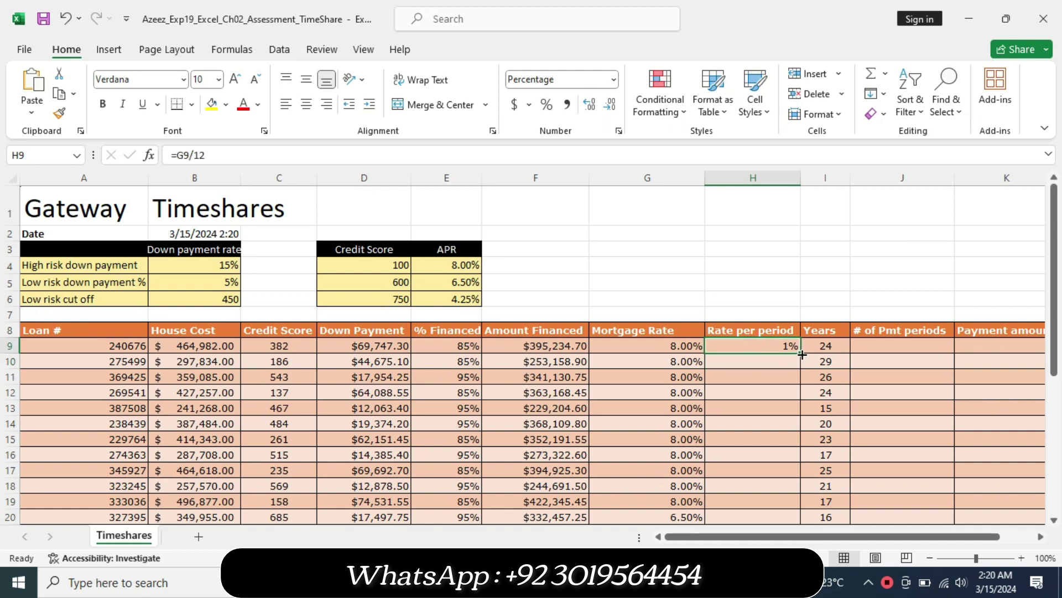
pyautogui.moveTo(800, 353); pyautogui.dragTo(804, 515)
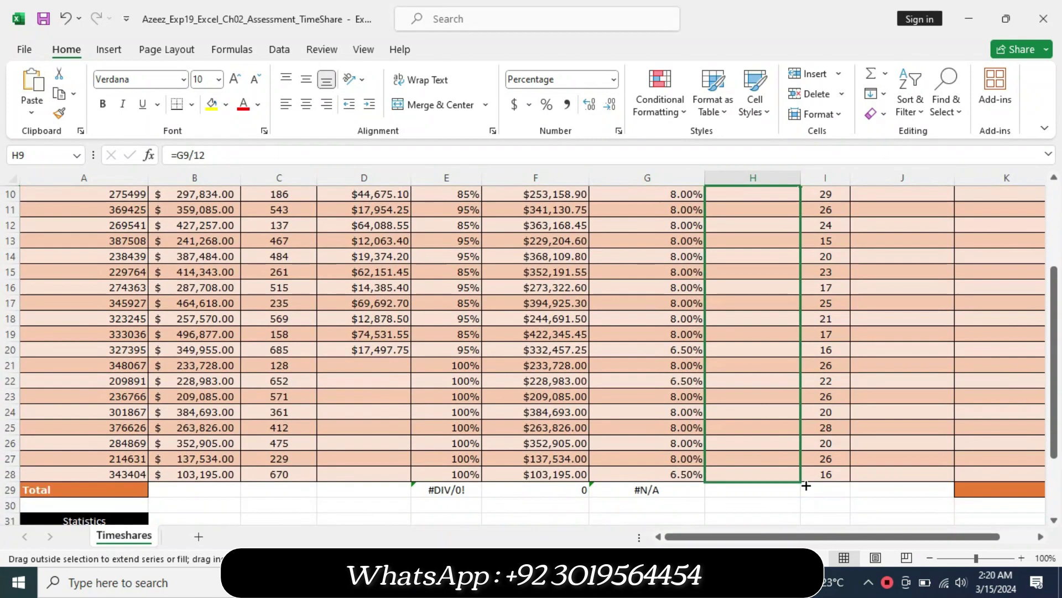
pyautogui.moveTo(804, 516); pyautogui.dragTo(809, 490)
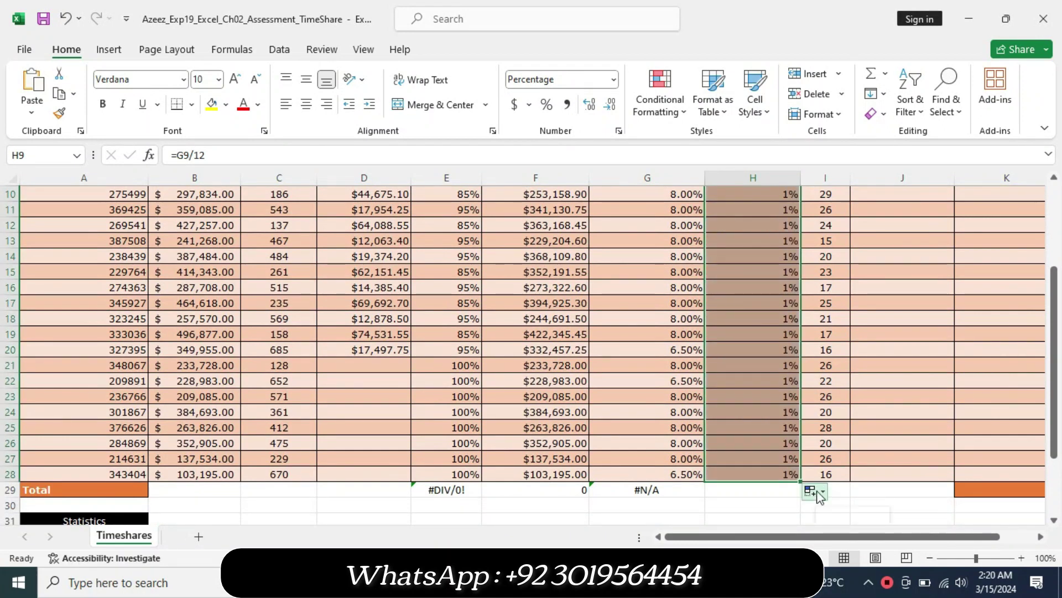
pyautogui.click(815, 491)
pyautogui.click(814, 455)
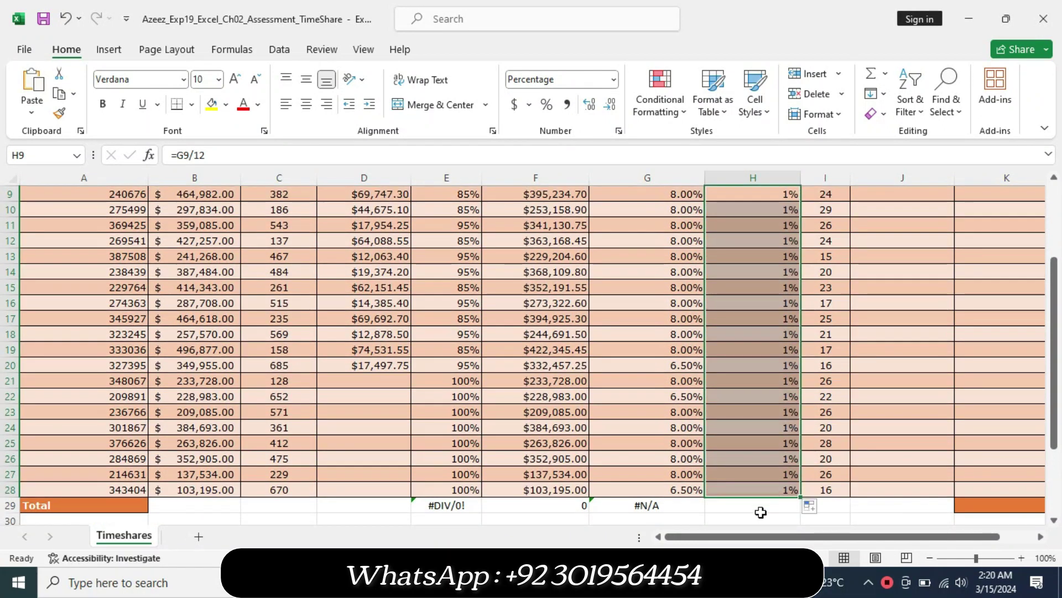
pyautogui.hotkey('alt', 'Tab')
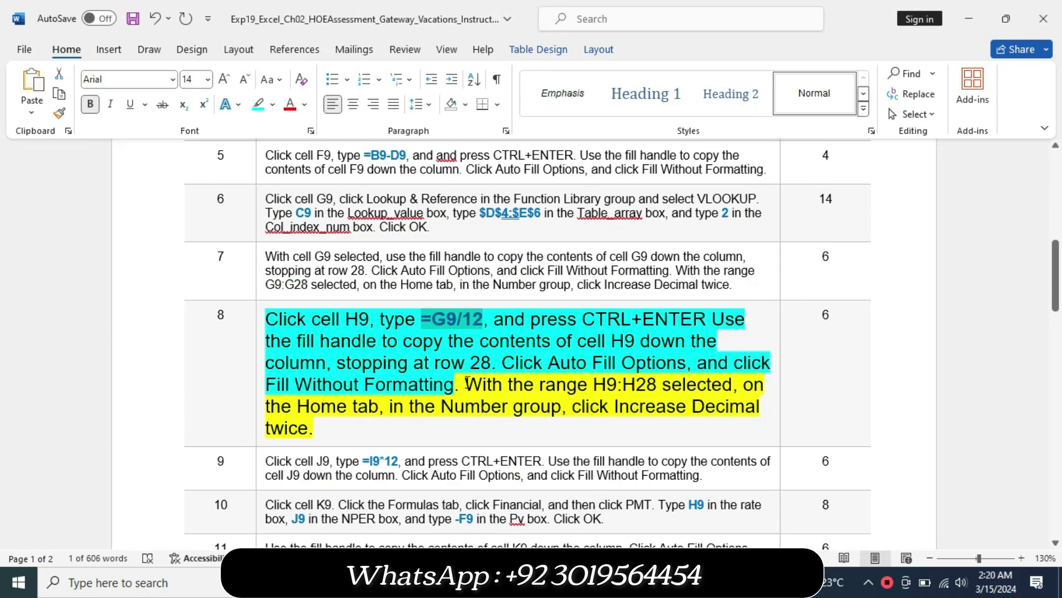
# Highlight the remaining text of step 8 turquoise in the Word instructions.
pyautogui.moveTo(467, 381); pyautogui.dragTo(486, 412)
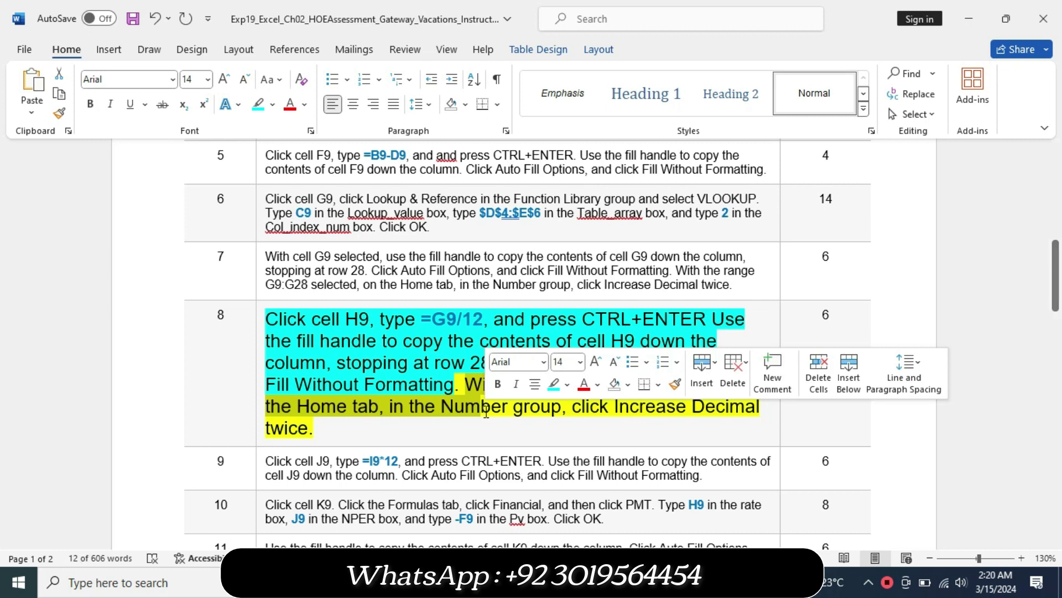
pyautogui.click(553, 384)
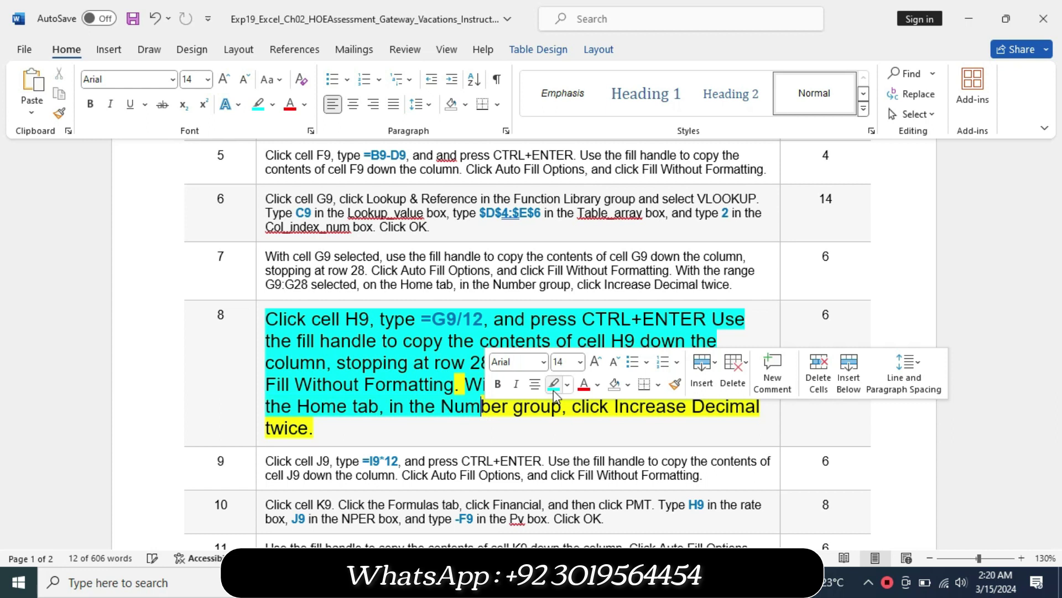
pyautogui.click(566, 421)
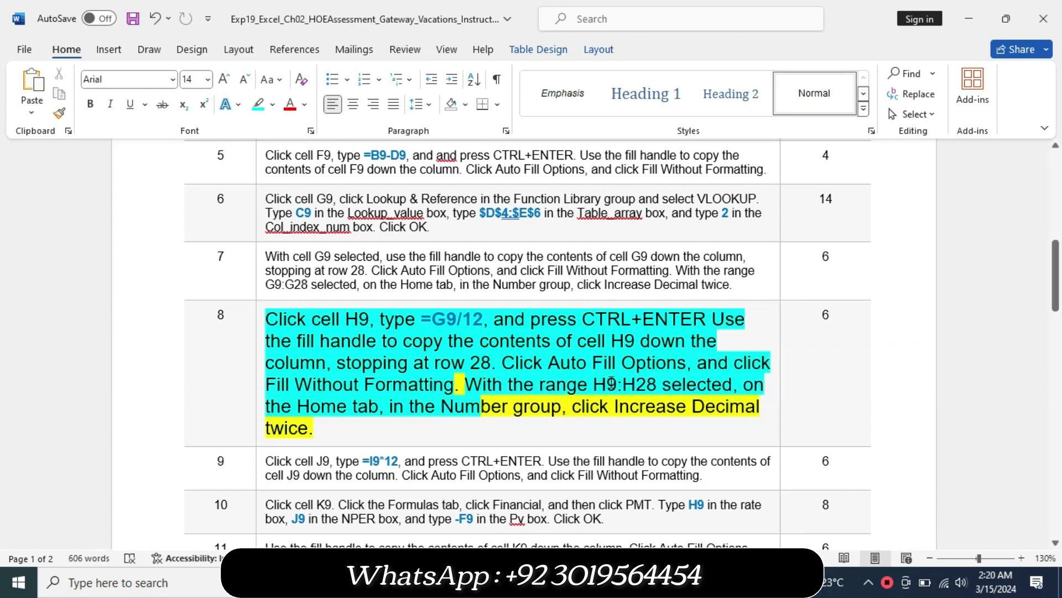
pyautogui.moveTo(572, 408); pyautogui.dragTo(661, 422)
pyautogui.click(685, 402)
pyautogui.click(622, 422)
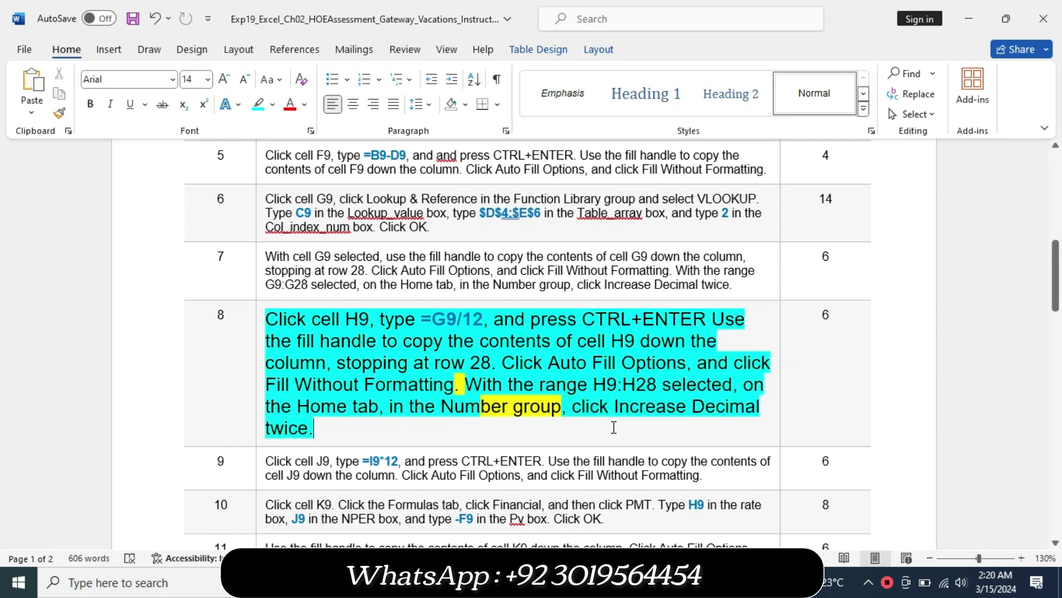
# Increase H9:H28 to two decimal places in Excel.
pyautogui.hotkey('alt', 'Tab')
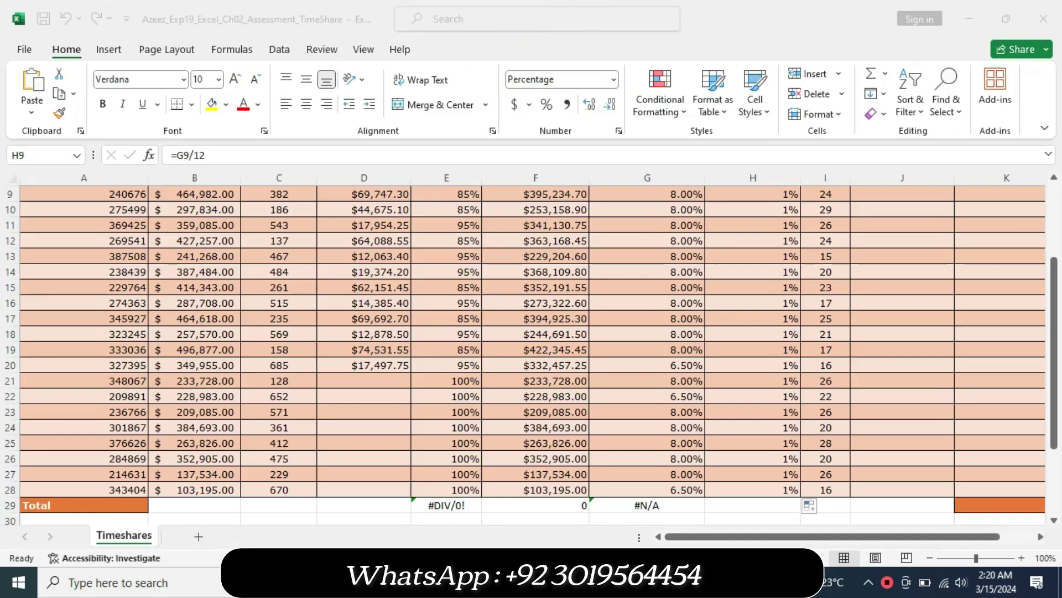
pyautogui.click(591, 106)
pyautogui.click(591, 106)
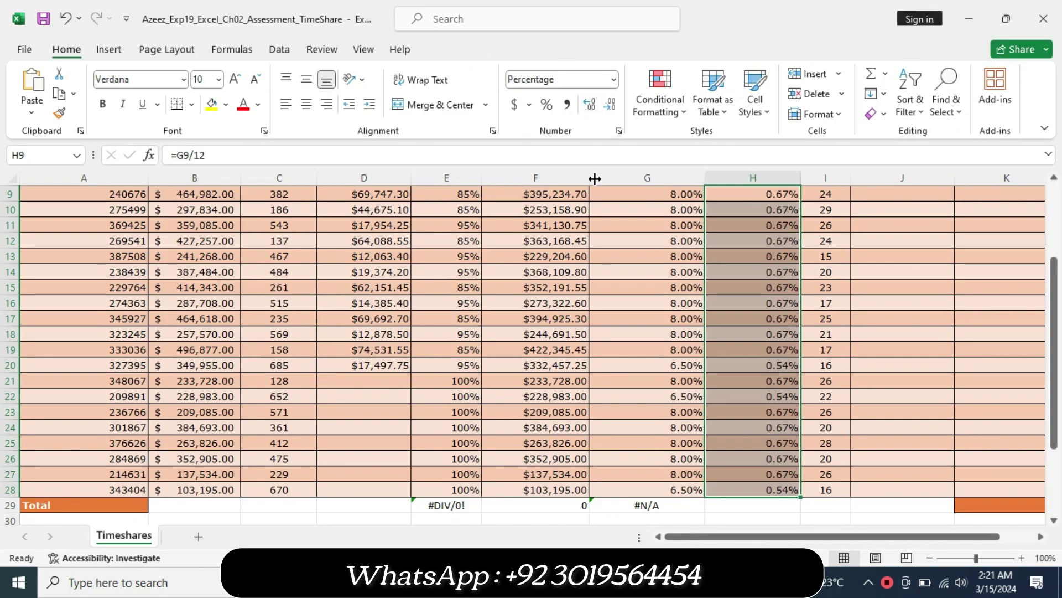
pyautogui.hotkey('alt', 'Tab')
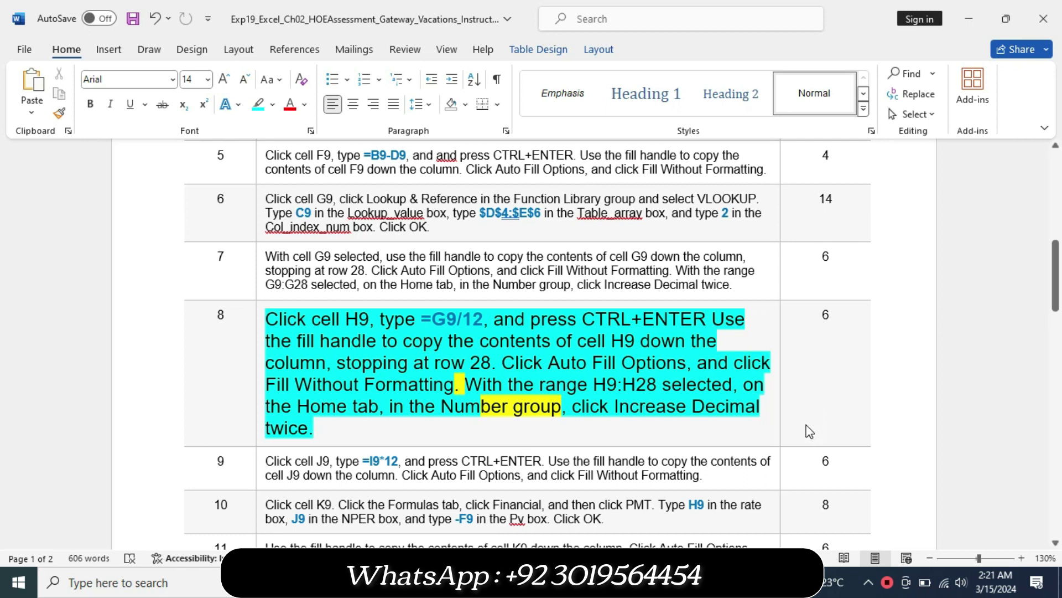
# Make step 8's text 9 pt with no highlight.
pyautogui.click(261, 446)
pyautogui.click(361, 394)
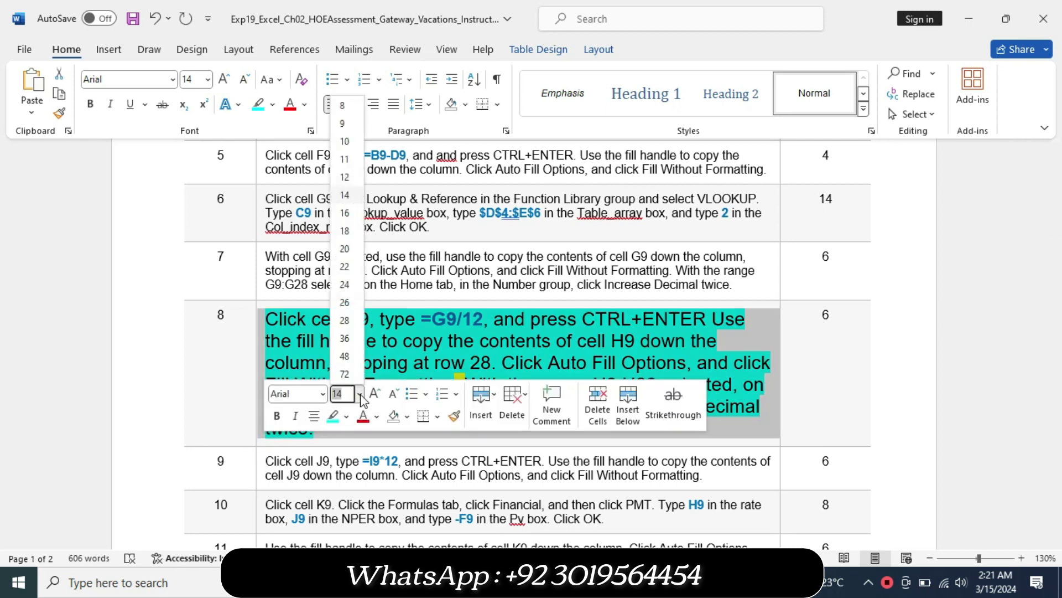
pyautogui.click(342, 126)
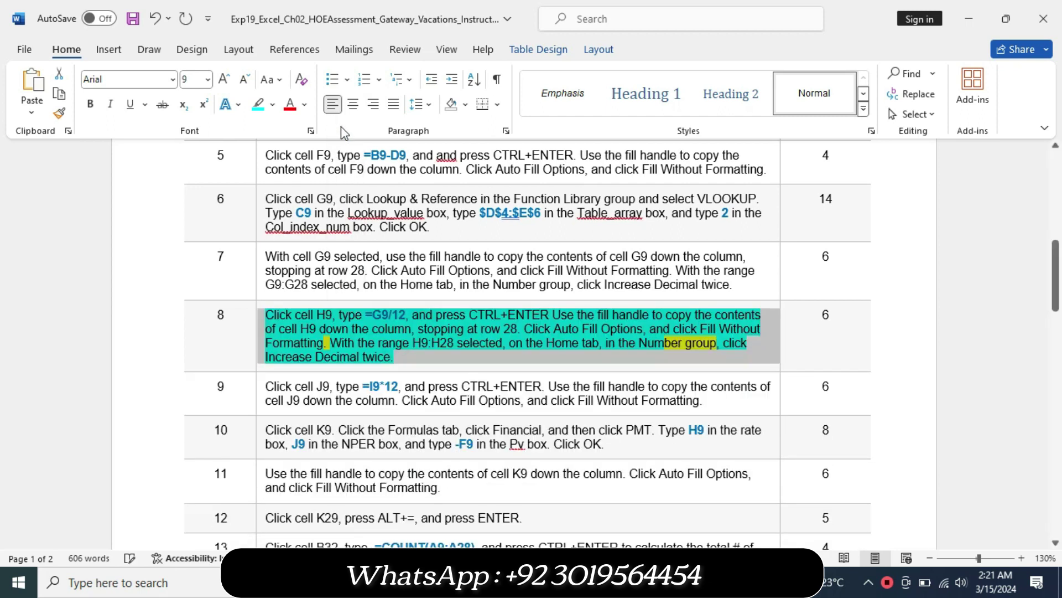
pyautogui.click(272, 105)
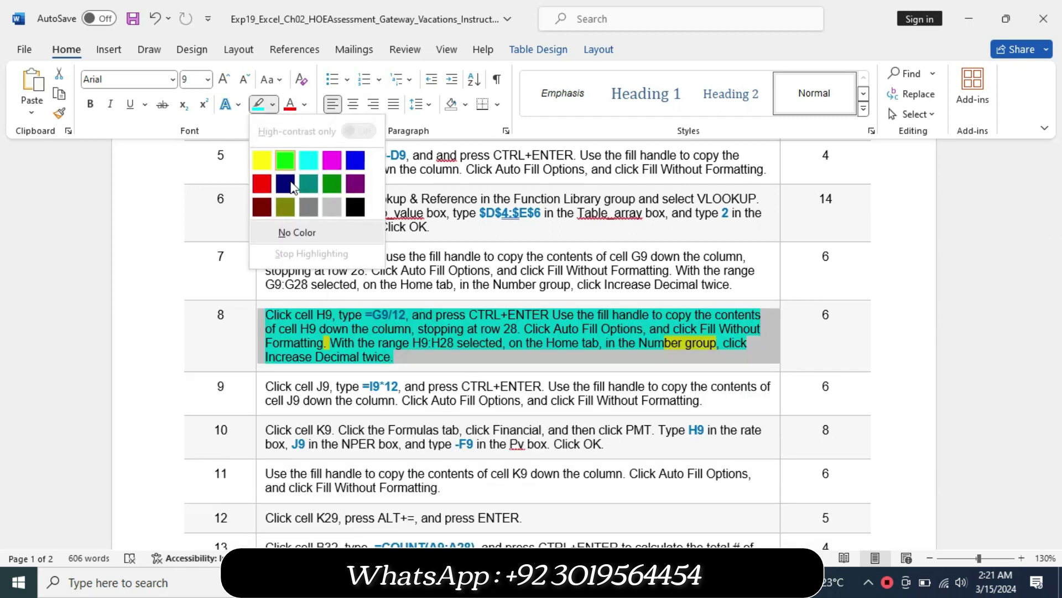
pyautogui.click(296, 233)
# Make step 9's text 16 pt and highlight it yellow.
pyautogui.click(258, 409)
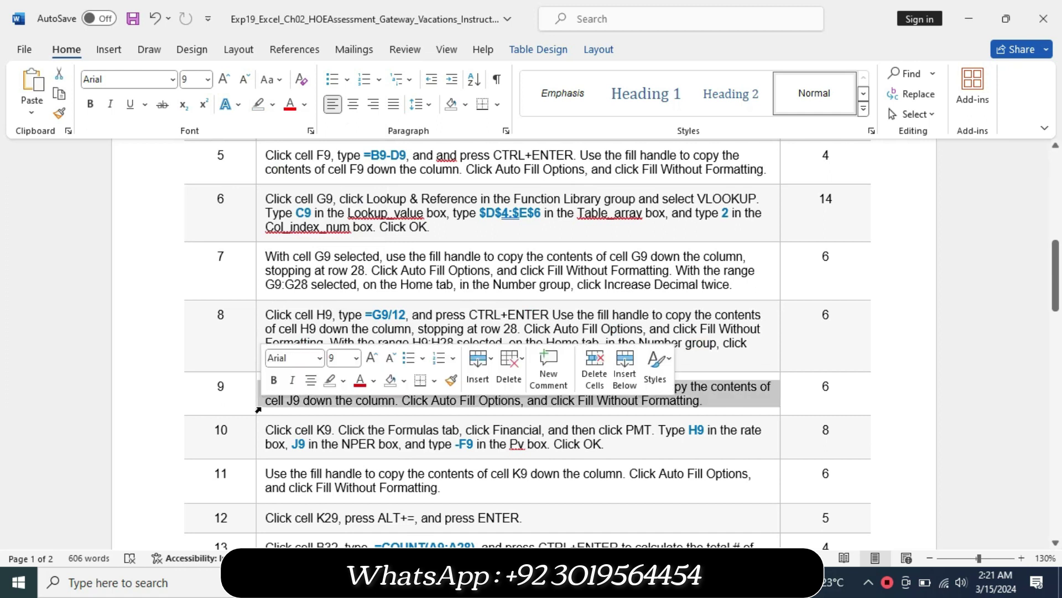
pyautogui.click(356, 358)
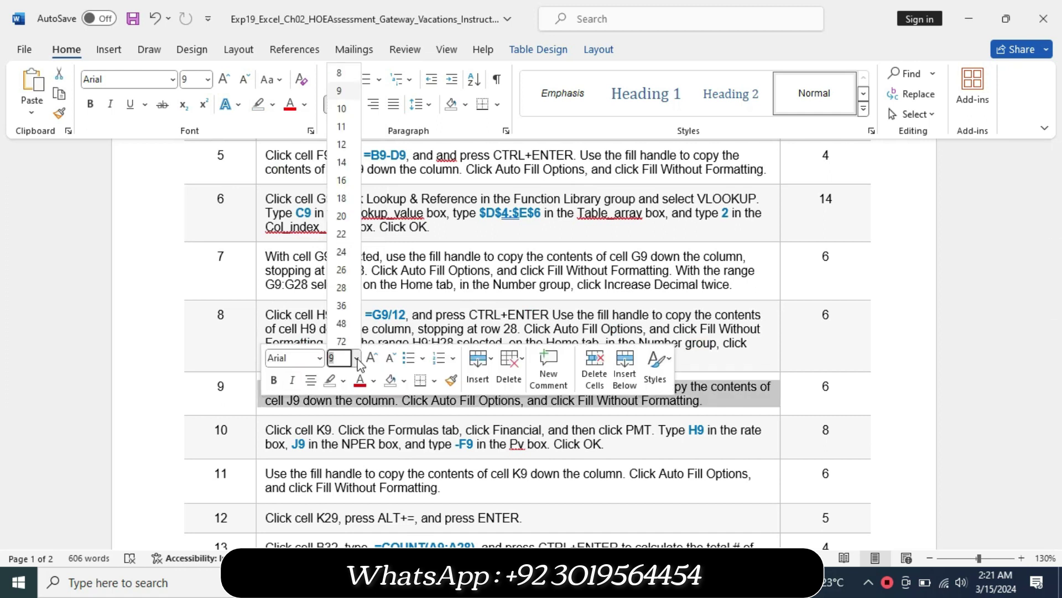
pyautogui.click(341, 177)
pyautogui.click(273, 105)
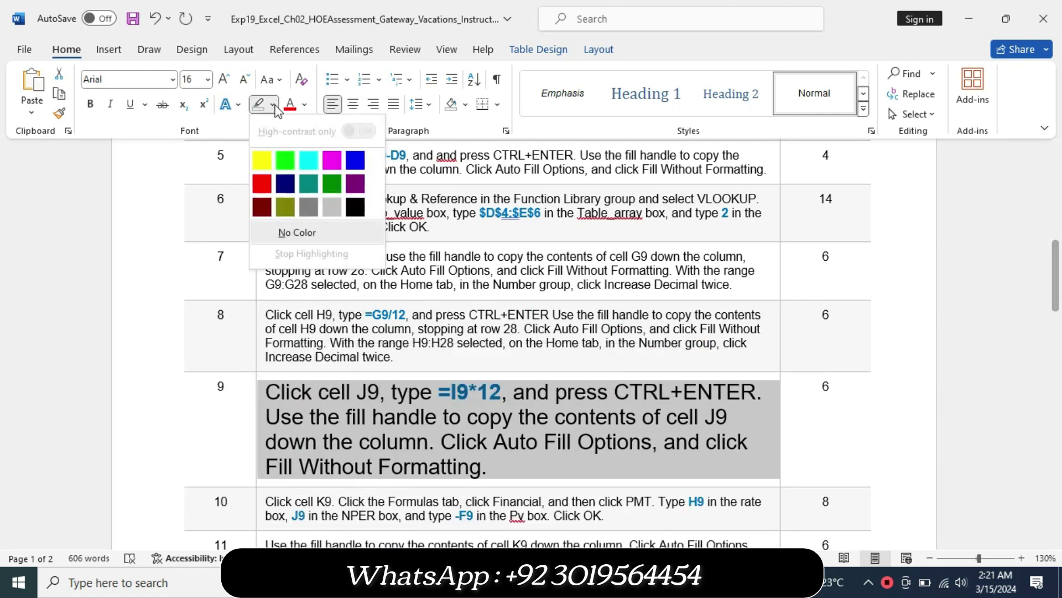
pyautogui.click(262, 160)
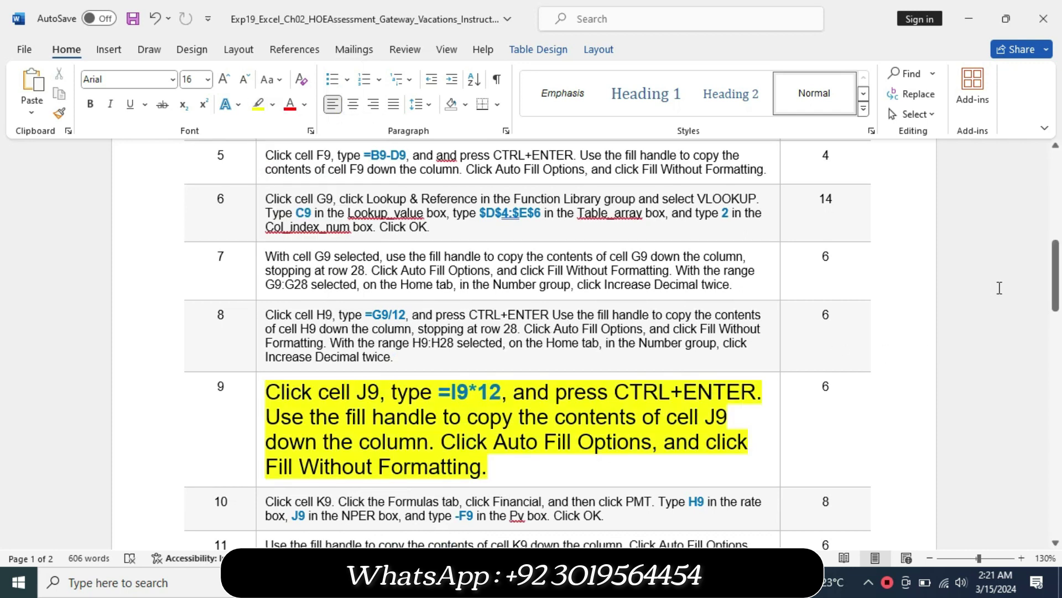
# Re-highlight step 9's first two sentences cyan and copy its =I9*12 formula.
pyautogui.scroll(-3, 999, 288)
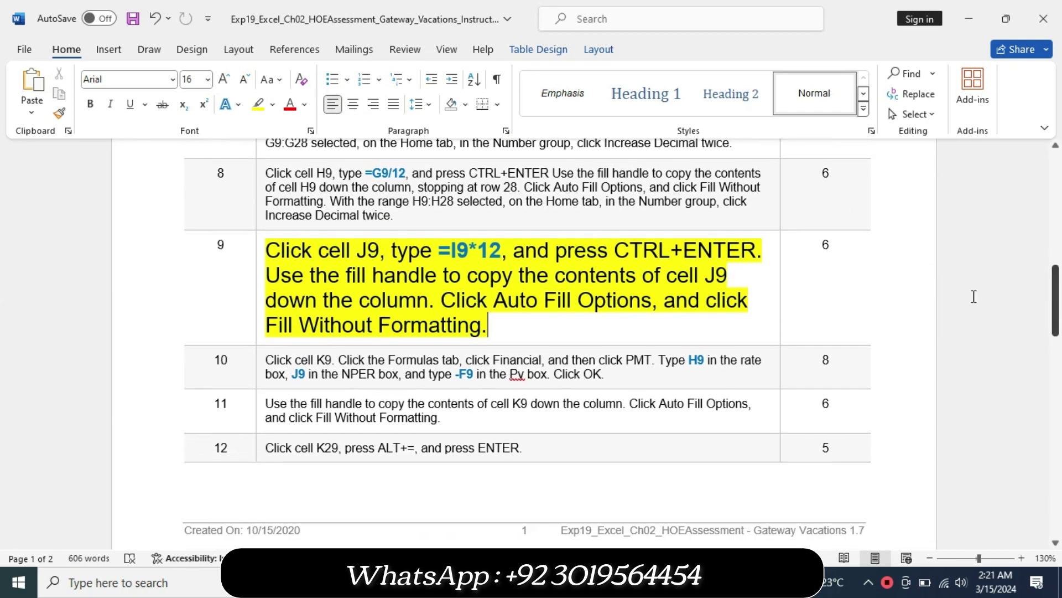
pyautogui.moveTo(268, 248); pyautogui.dragTo(437, 299)
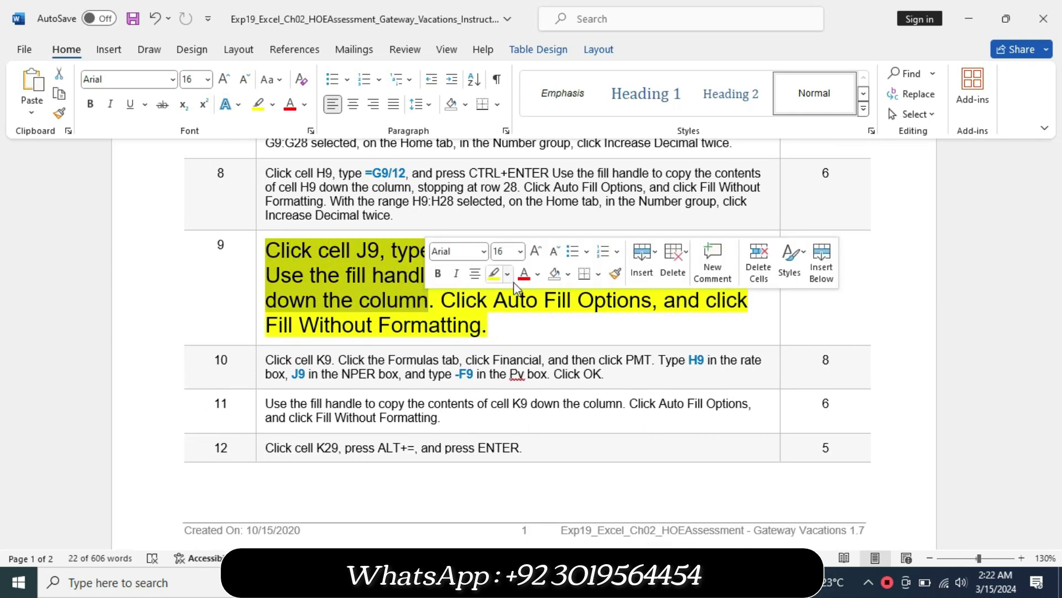
pyautogui.click(508, 274)
pyautogui.click(544, 330)
pyautogui.click(358, 299)
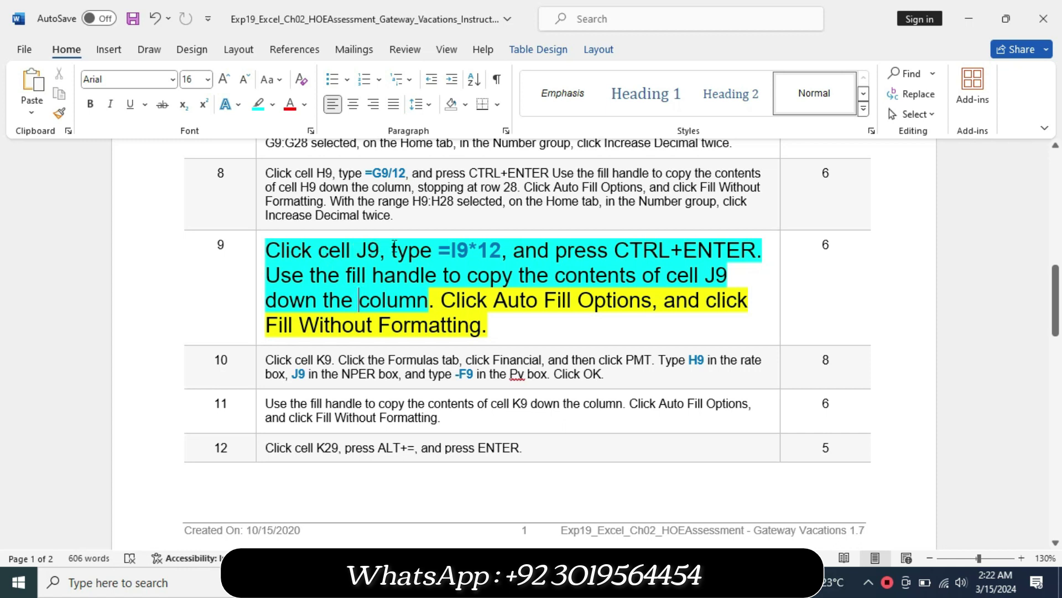
pyautogui.moveTo(440, 250); pyautogui.dragTo(496, 253)
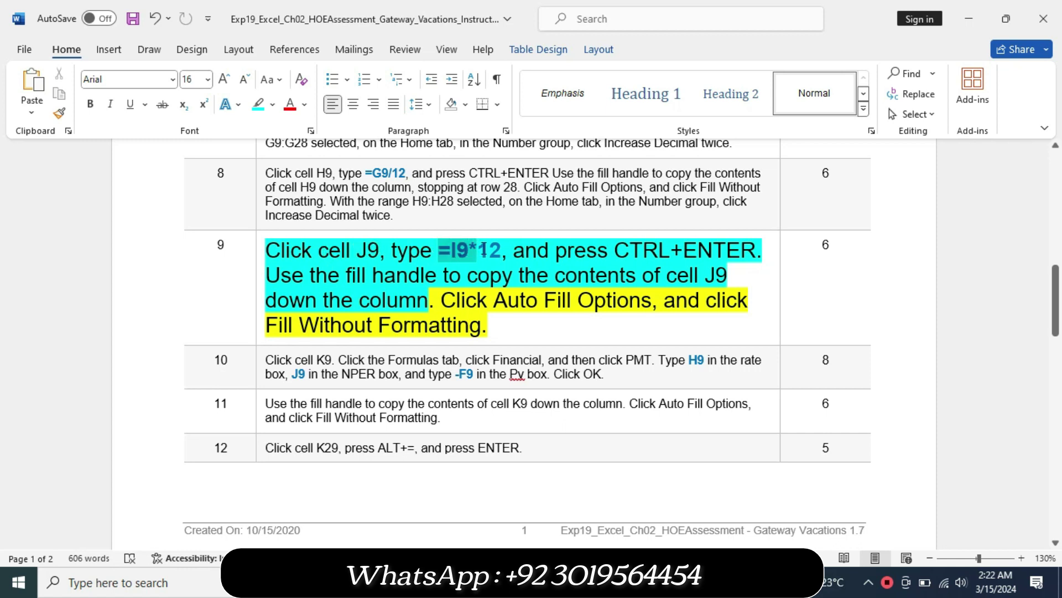
pyautogui.hotkey('ctrl', 'c')
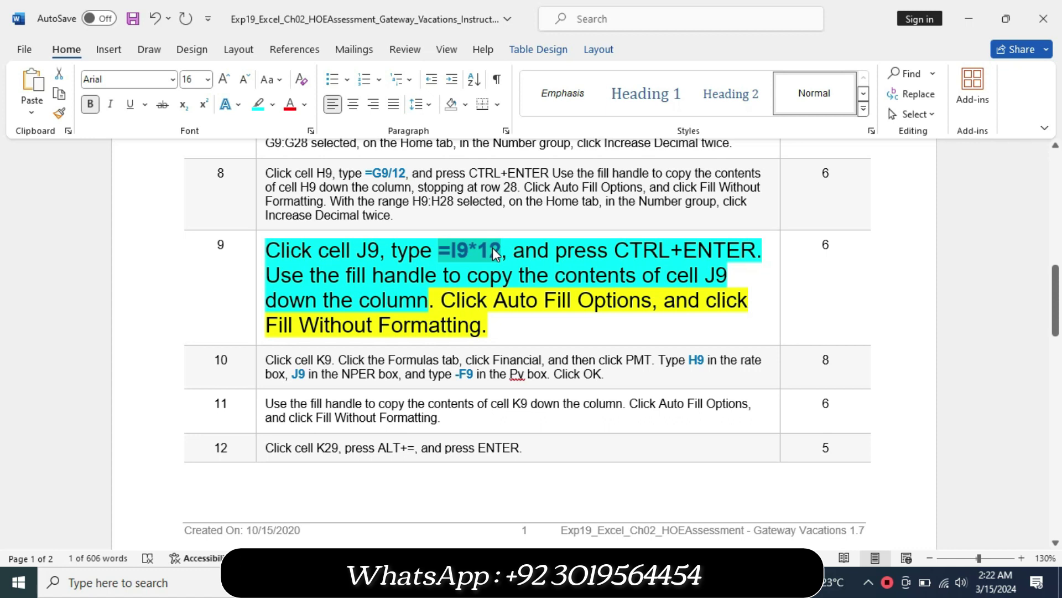
# Enter the formula =I9*12 in cell J9.
pyautogui.hotkey('alt', 'Tab')
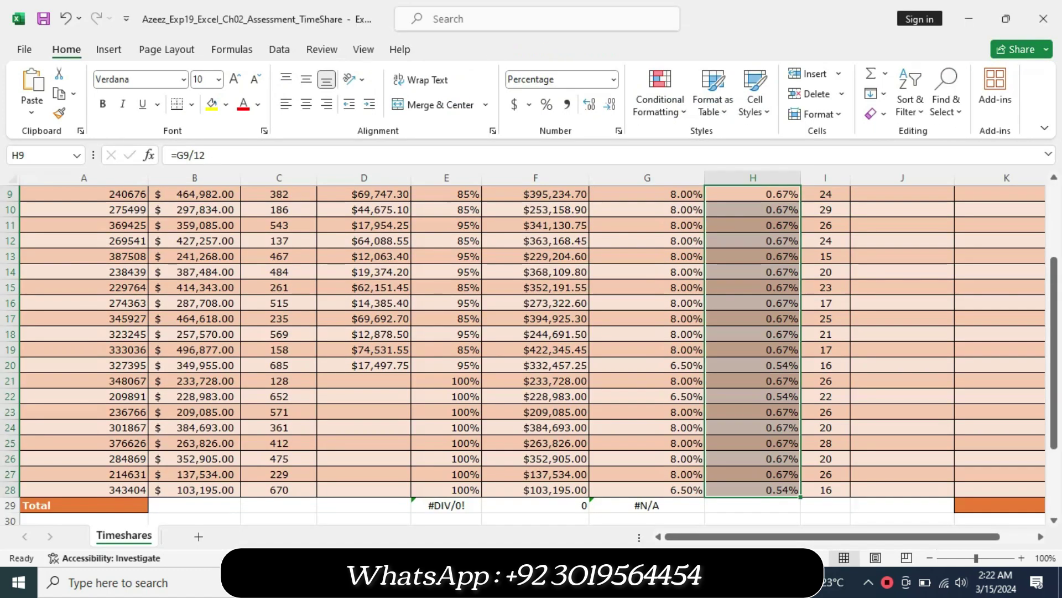
pyautogui.moveTo(1054, 437); pyautogui.dragTo(1054, 366)
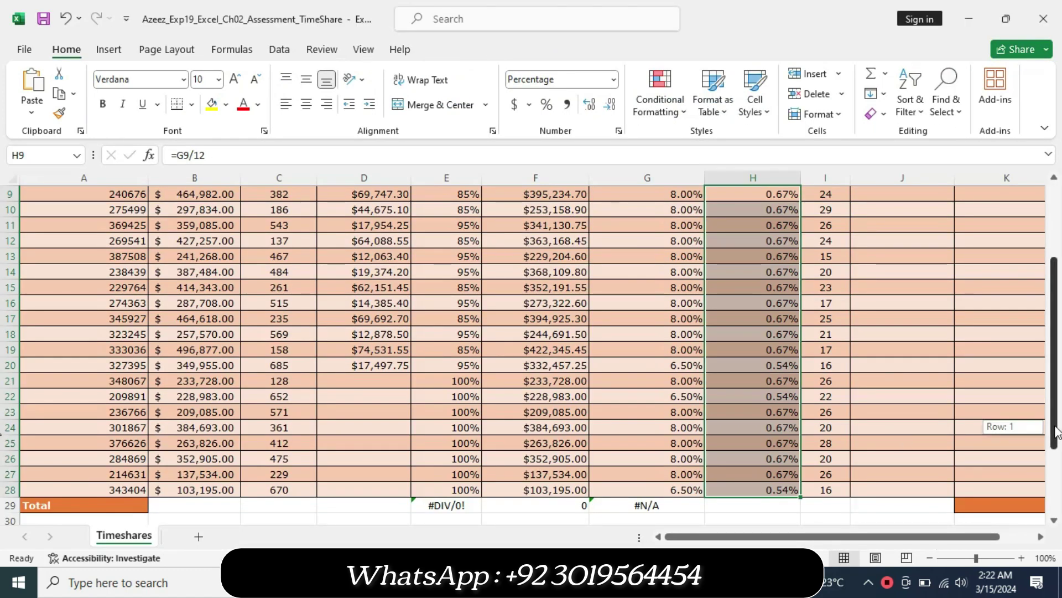
pyautogui.click(897, 346)
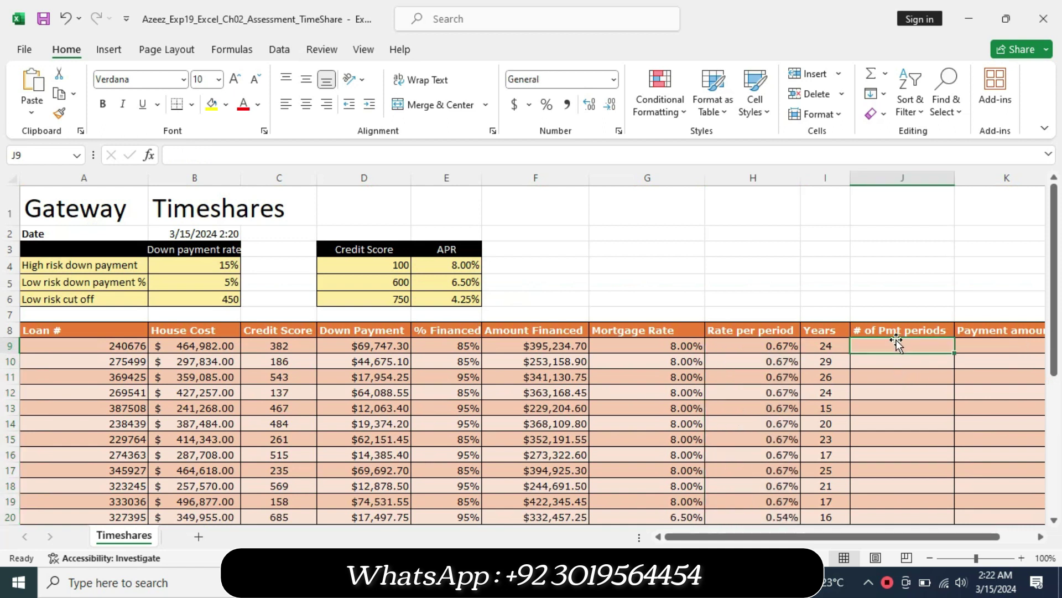
pyautogui.click(279, 150)
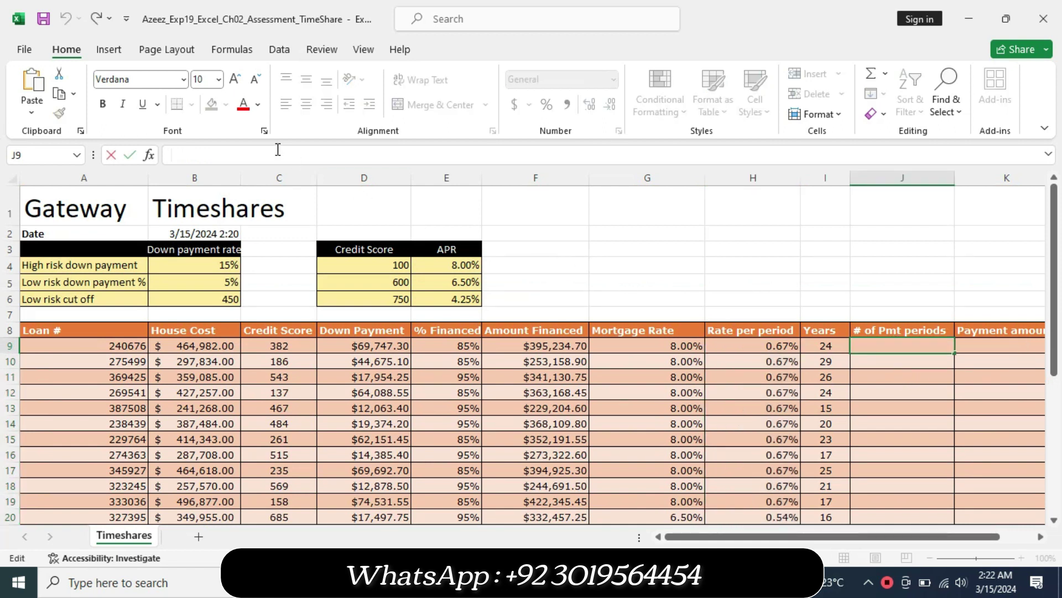
pyautogui.write('=I9*12')
pyautogui.press('Return')
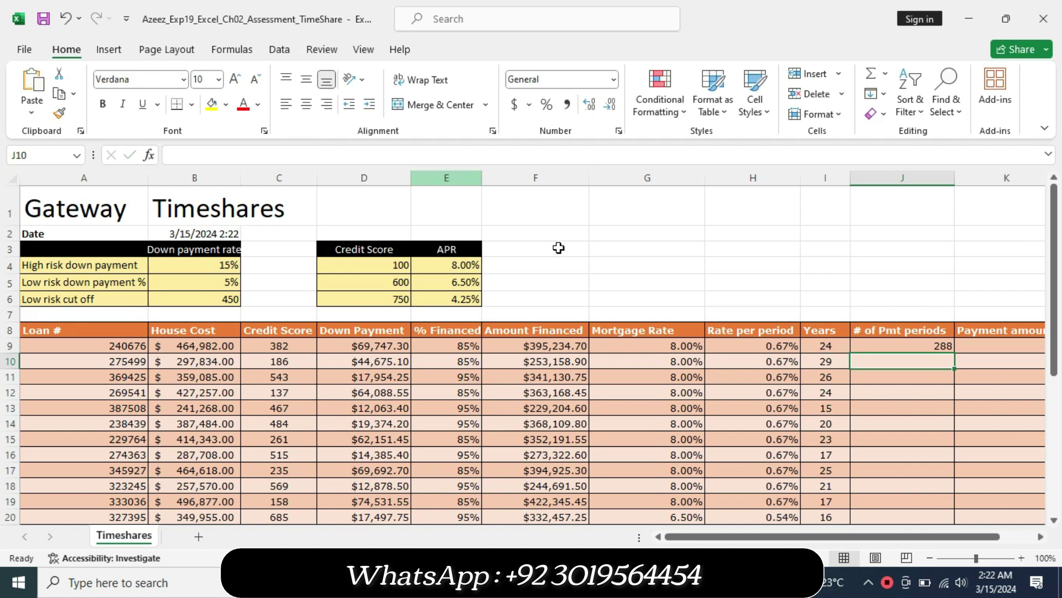
# Fill J9's formula down through J28.
pyautogui.click(884, 343)
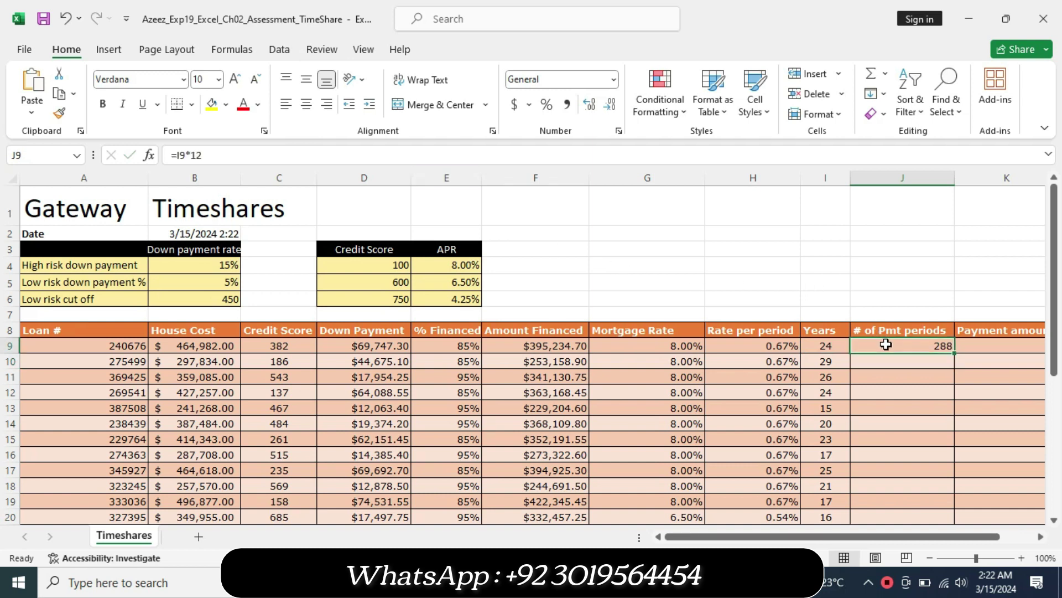
pyautogui.moveTo(956, 352); pyautogui.dragTo(956, 534)
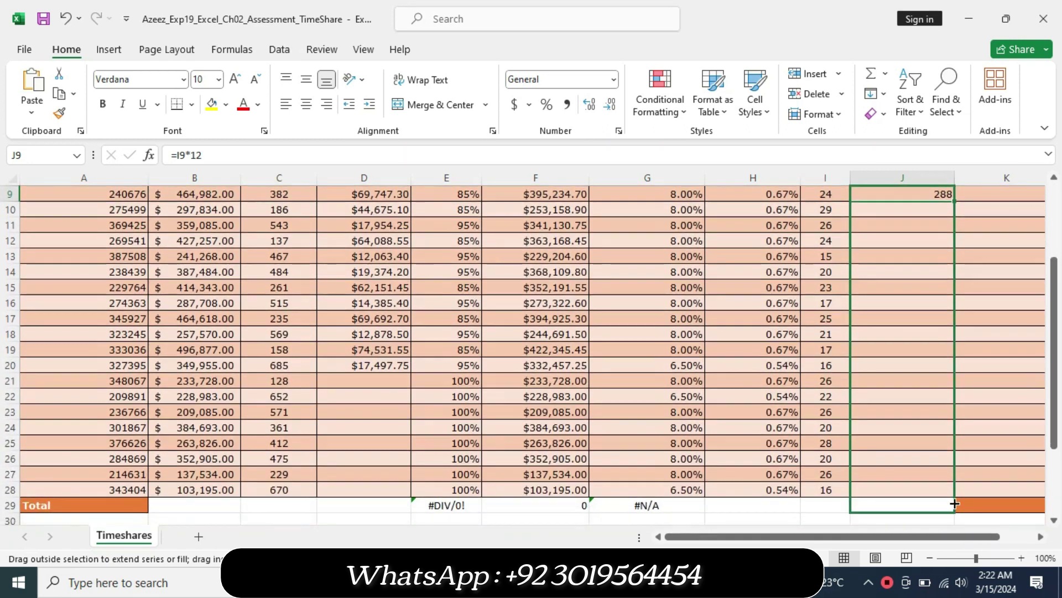
pyautogui.moveTo(955, 534); pyautogui.dragTo(955, 497)
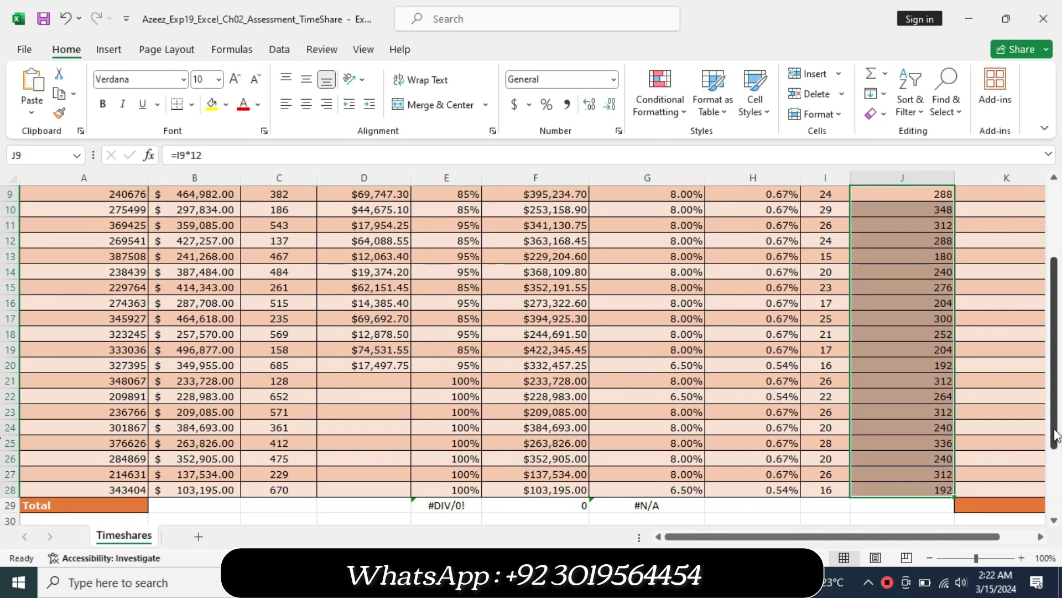
pyautogui.scroll(3, 4, 430)
pyautogui.hotkey('alt', 'Tab')
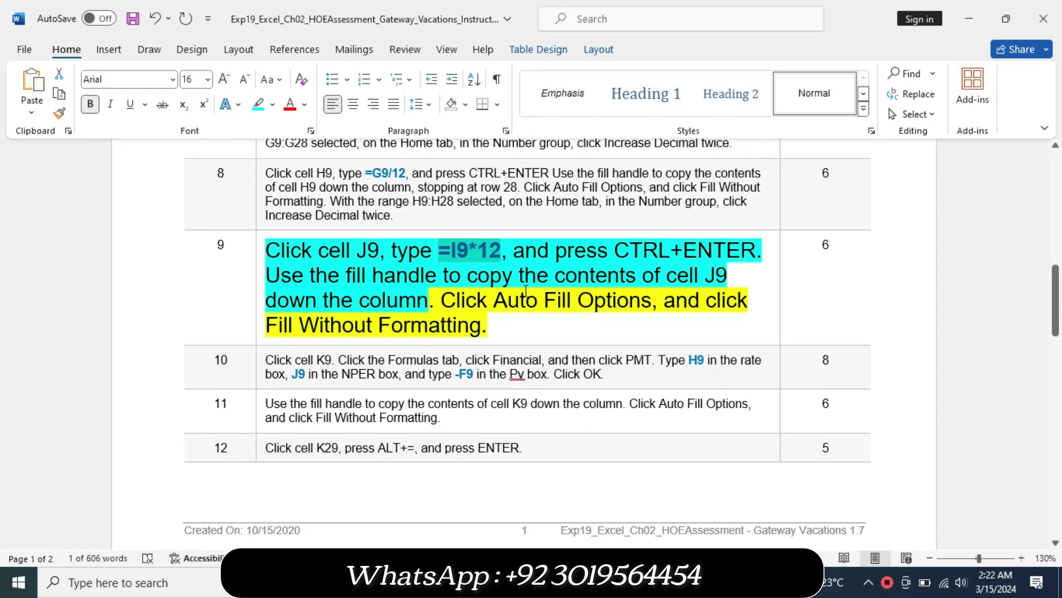
# Re-highlight step 9's final sentence cyan instead of yellow.
pyautogui.moveTo(442, 301); pyautogui.dragTo(487, 327)
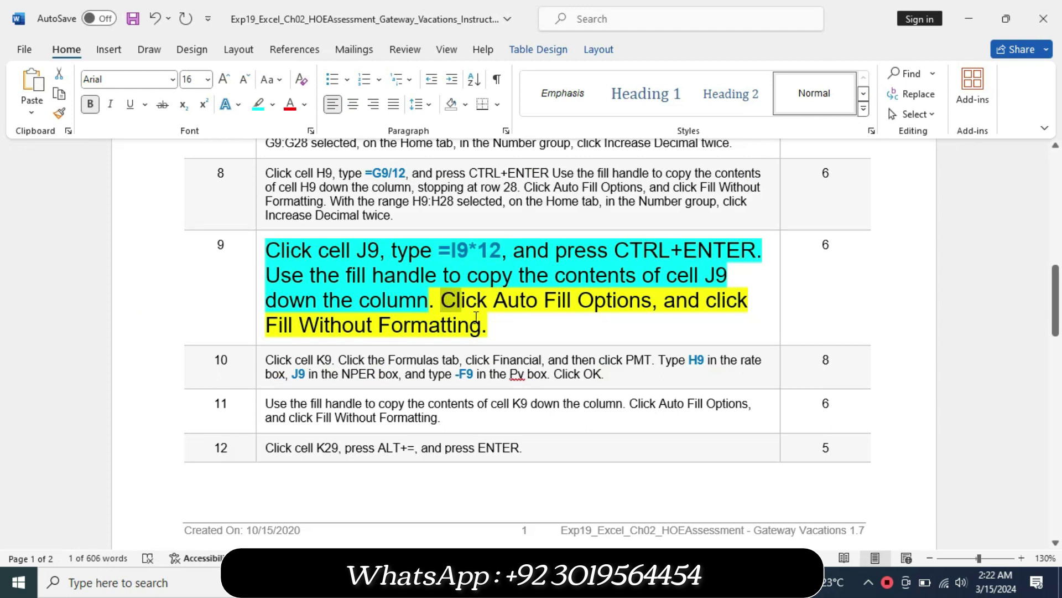
pyautogui.click(562, 304)
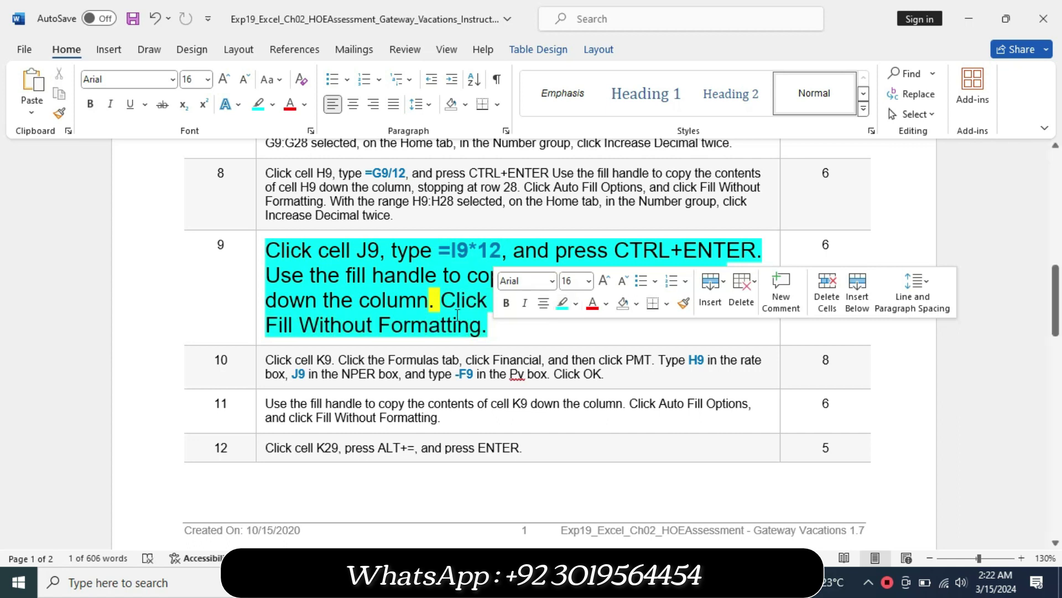
pyautogui.click(571, 310)
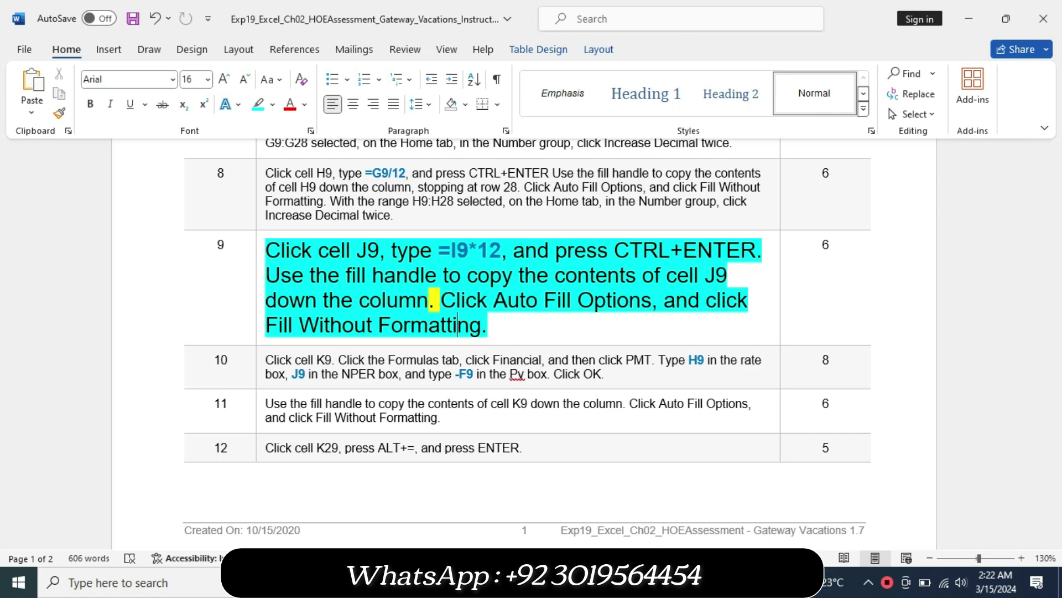
pyautogui.hotkey('alt', 'Tab')
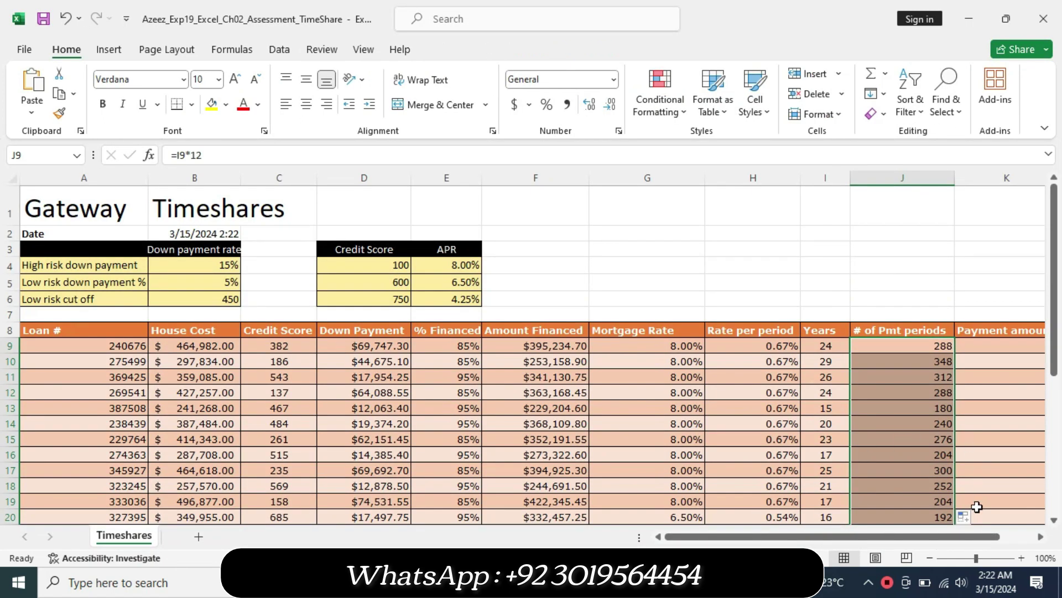
# Set column J's Auto Fill Options to Fill Without Formatting.
pyautogui.click(961, 520)
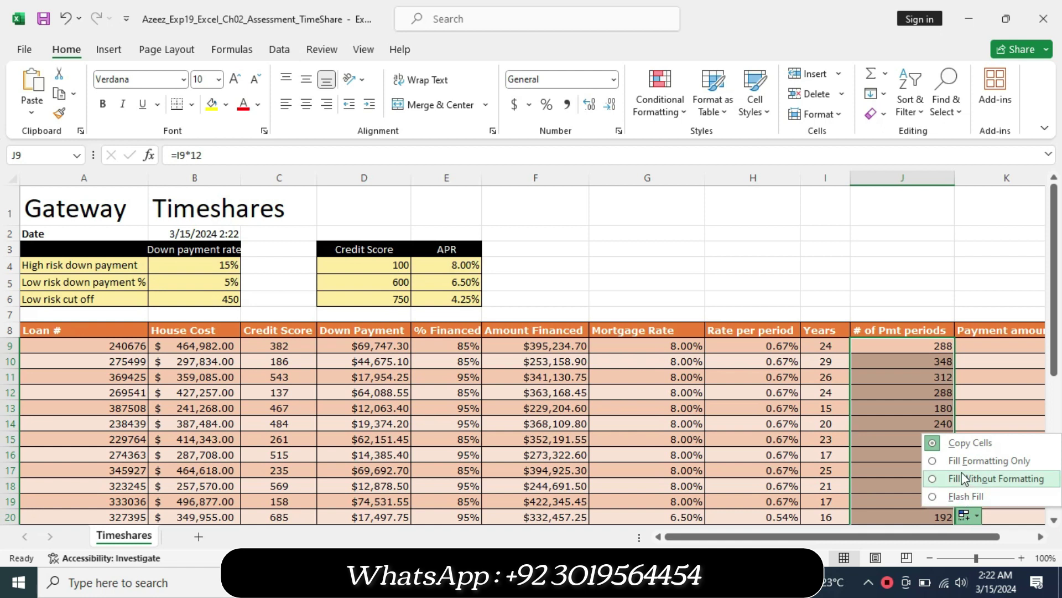
pyautogui.click(964, 479)
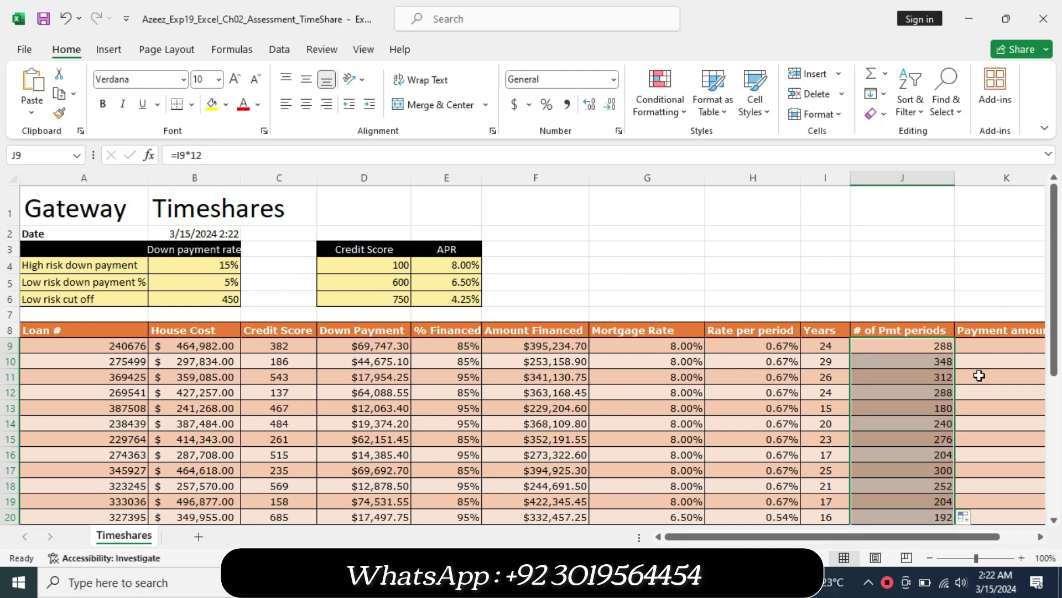
pyautogui.hotkey('alt', 'Tab')
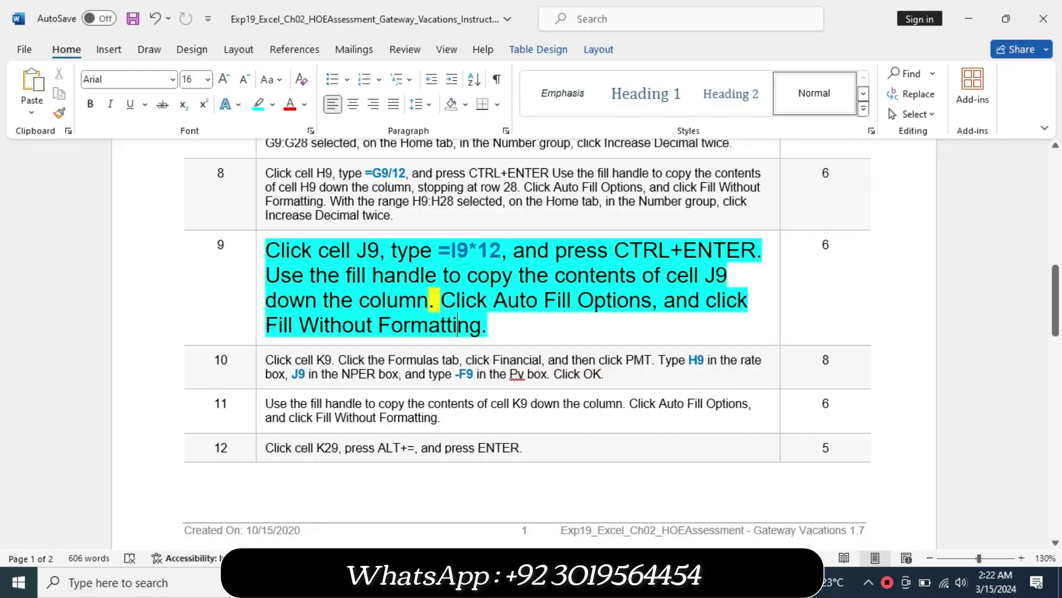
# Shrink step 9's text to 9 pt and remove its highlight.
pyautogui.click(257, 344)
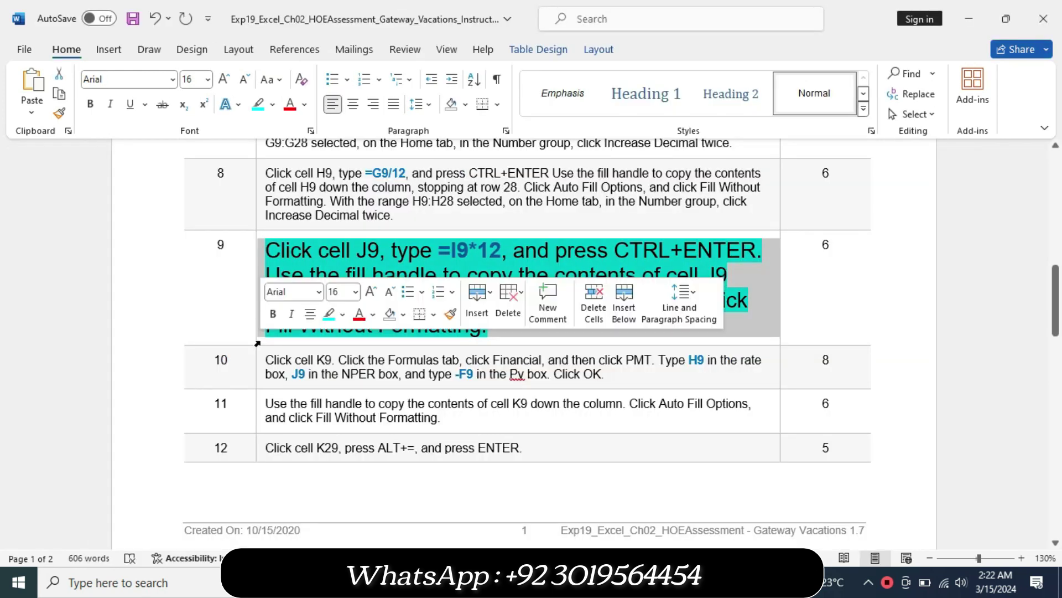
pyautogui.click(356, 293)
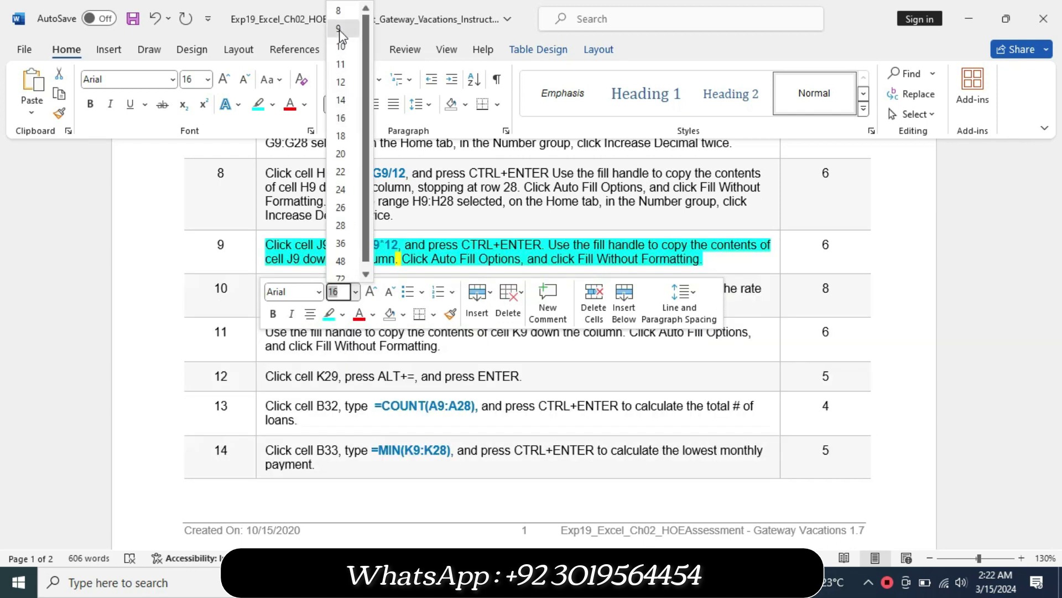
pyautogui.click(339, 29)
pyautogui.click(272, 104)
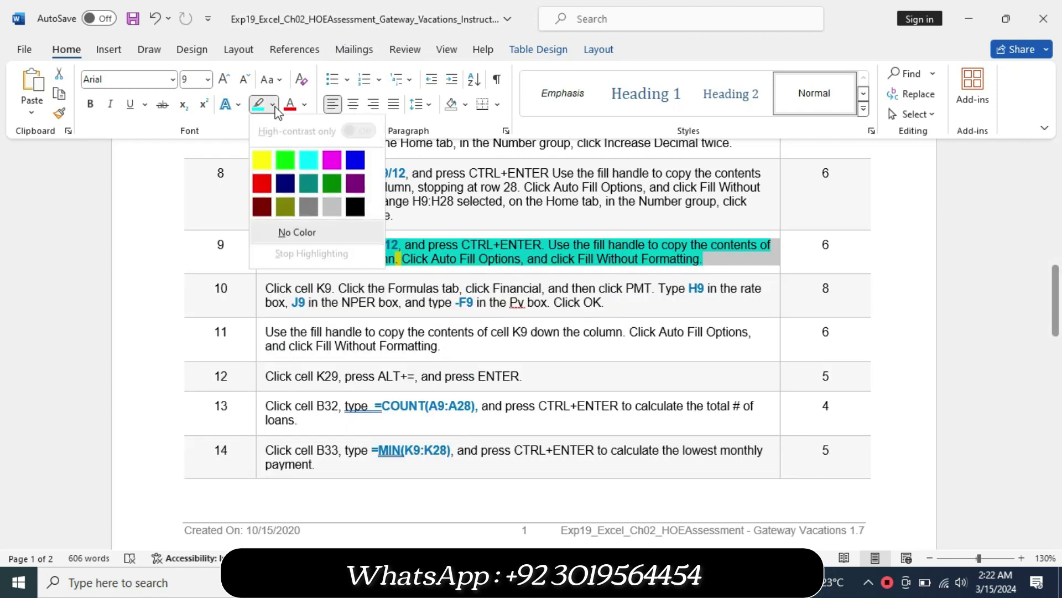
pyautogui.click(299, 229)
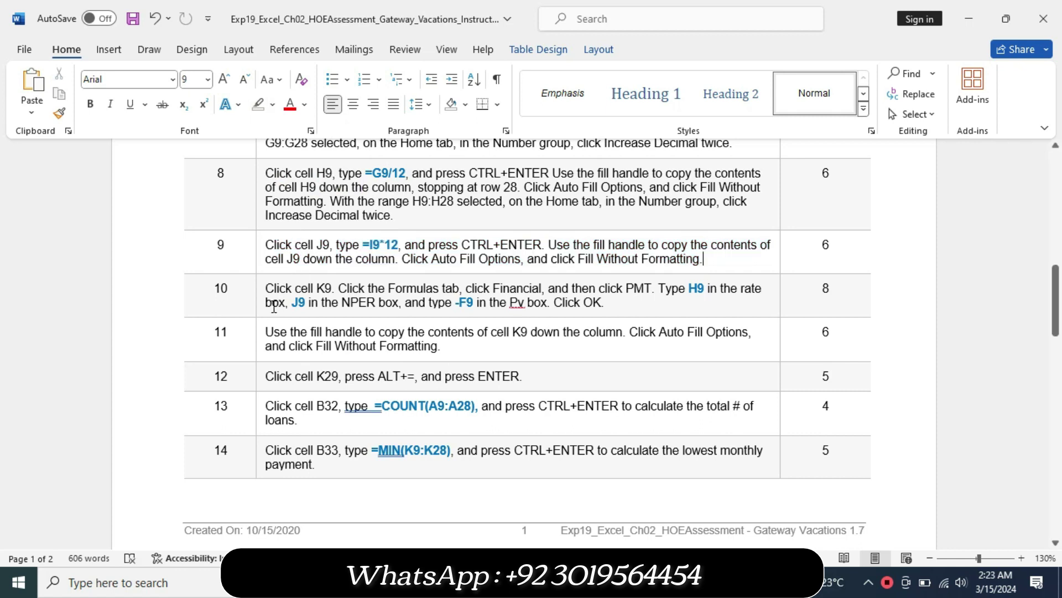
# Enlarge step 10's text to 14 pt and highlight it yellow.
pyautogui.click(255, 312)
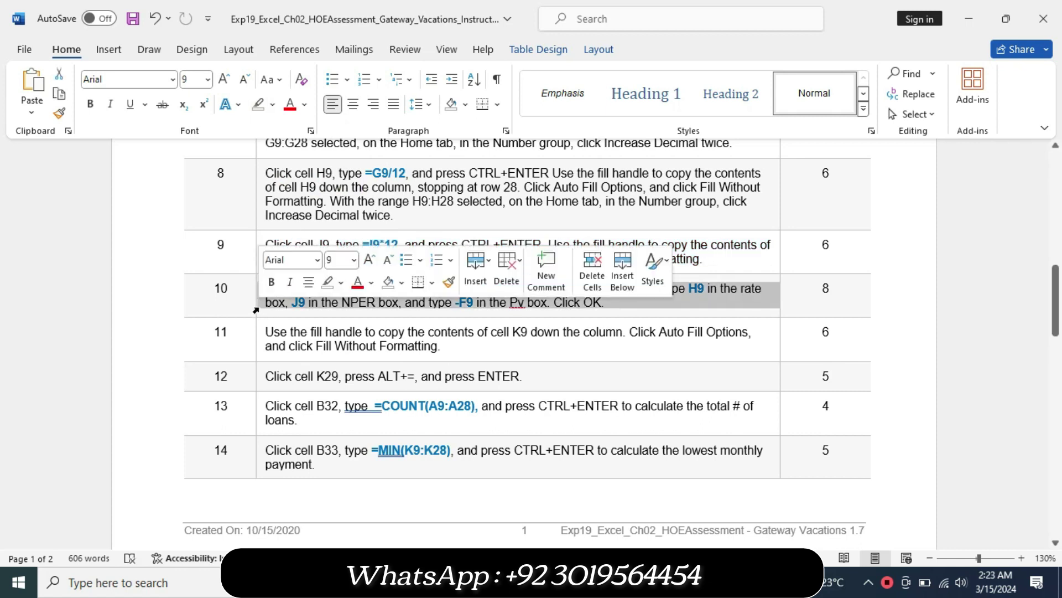
pyautogui.click(354, 263)
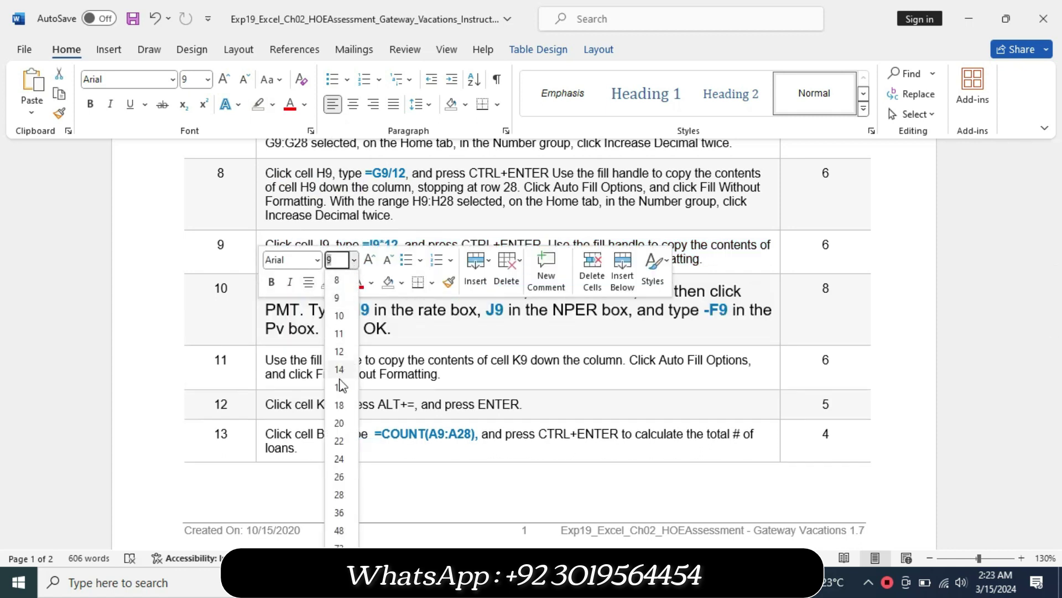
pyautogui.click(339, 369)
pyautogui.click(341, 282)
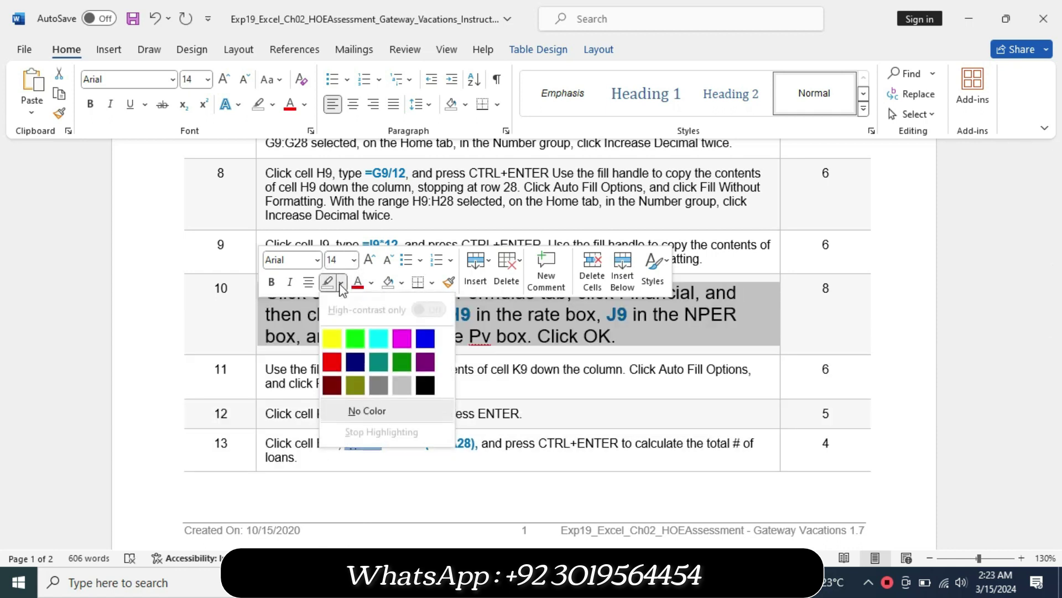
pyautogui.click(328, 341)
pyautogui.click(328, 338)
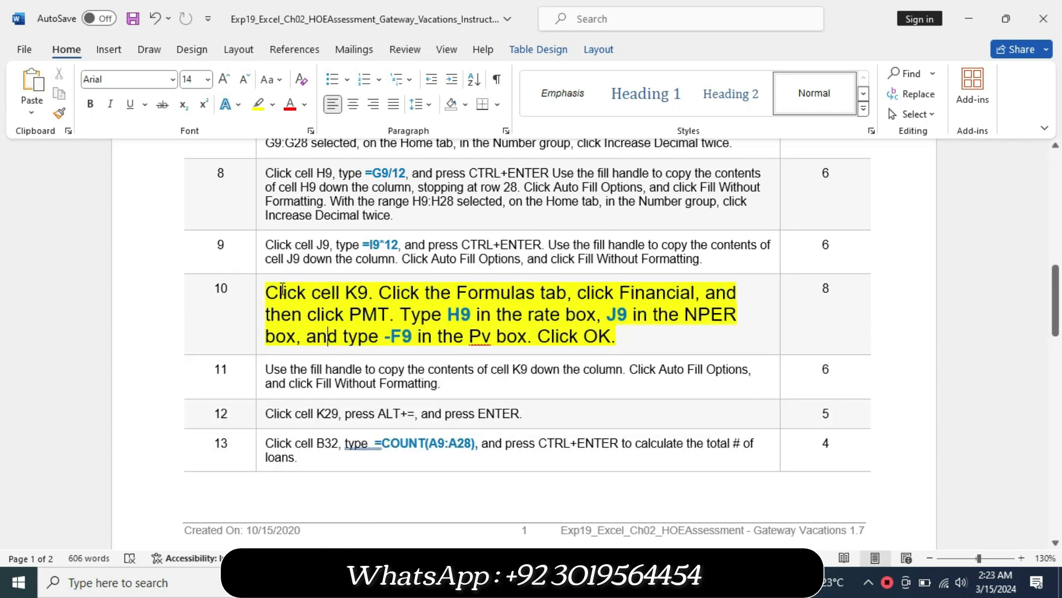
# Highlight the opening words of step 10 in cyan.
pyautogui.moveTo(285, 290)
pyautogui.mouseDown()
pyautogui.moveTo(427, 304)
pyautogui.moveTo(392, 315)
pyautogui.mouseUp()
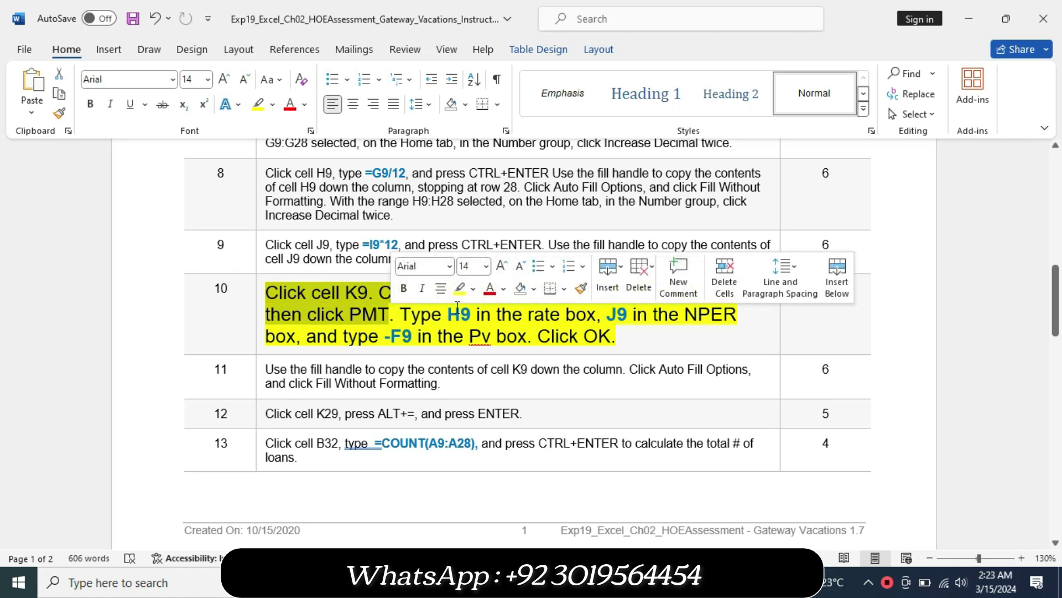
pyautogui.click(473, 288)
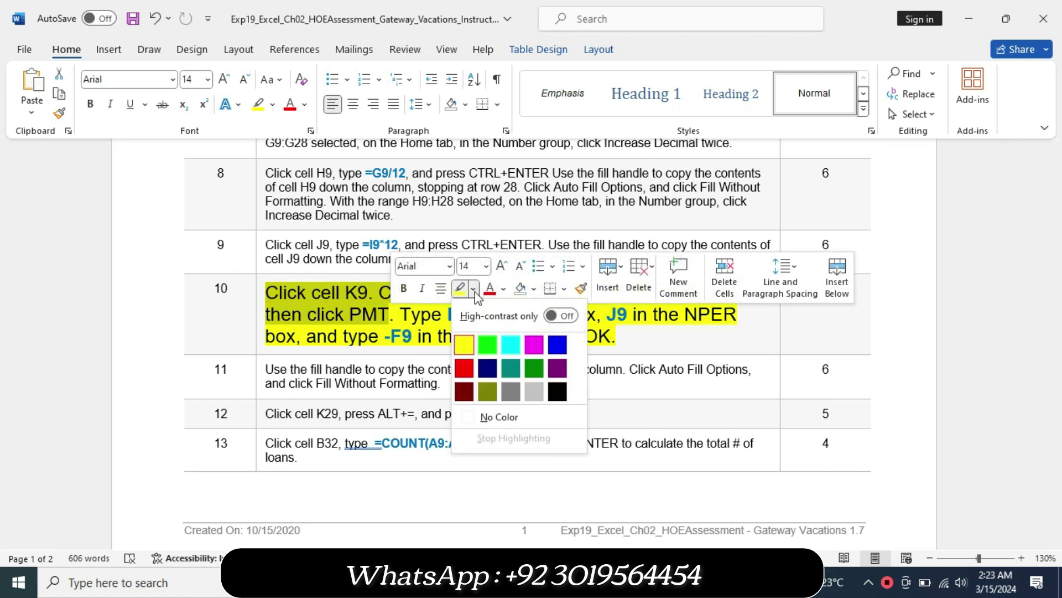
pyautogui.click(510, 346)
pyautogui.moveTo(314, 292)
pyautogui.mouseDown()
pyautogui.moveTo(511, 287)
pyautogui.moveTo(400, 314)
pyautogui.mouseUp()
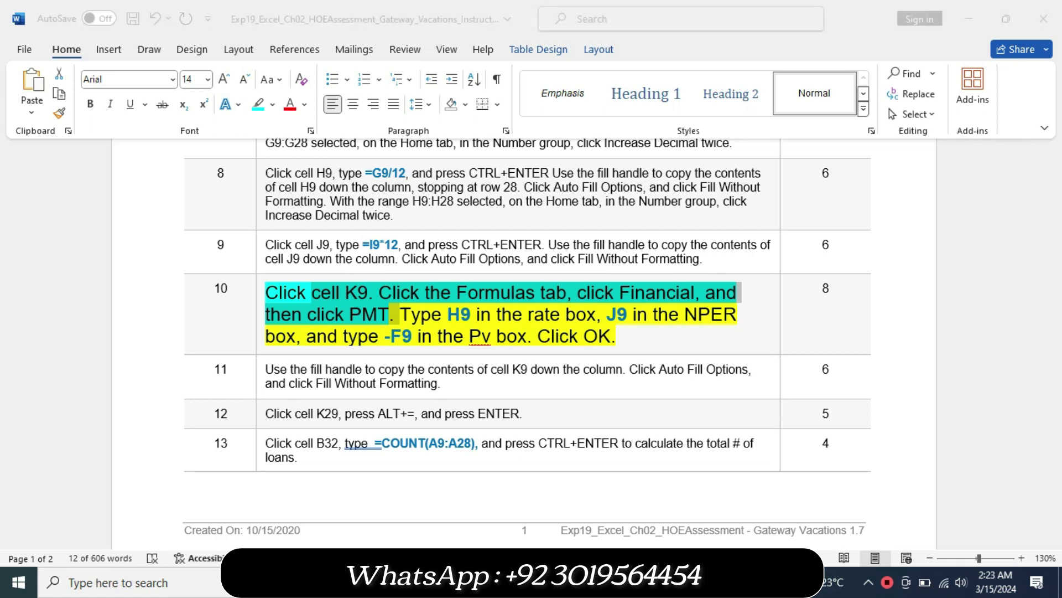
# Start a formula with = in Excel cell K9.
pyautogui.hotkey('alt', 'Tab')
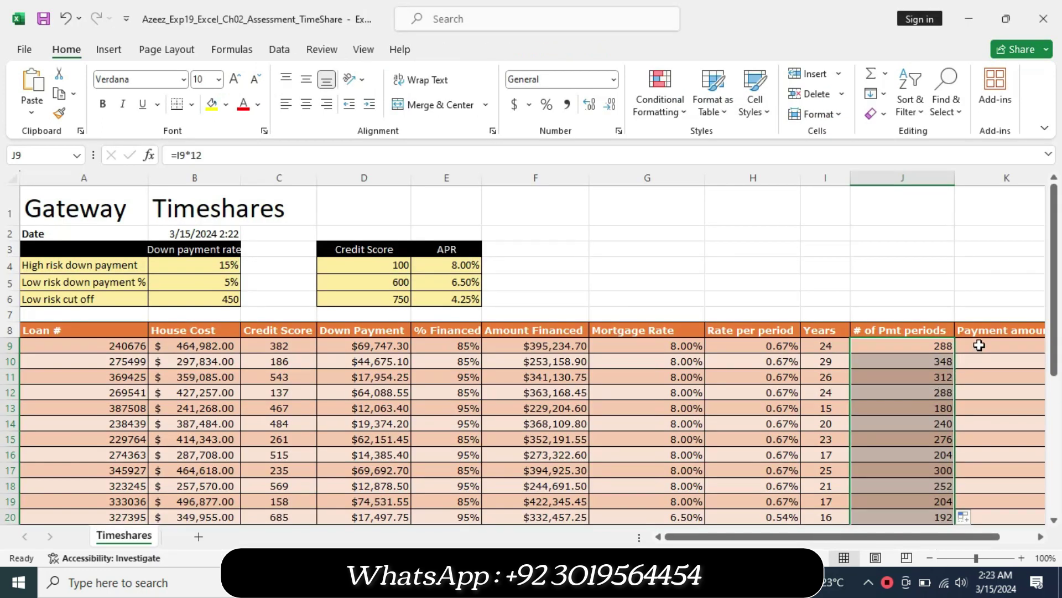
pyautogui.click(979, 345)
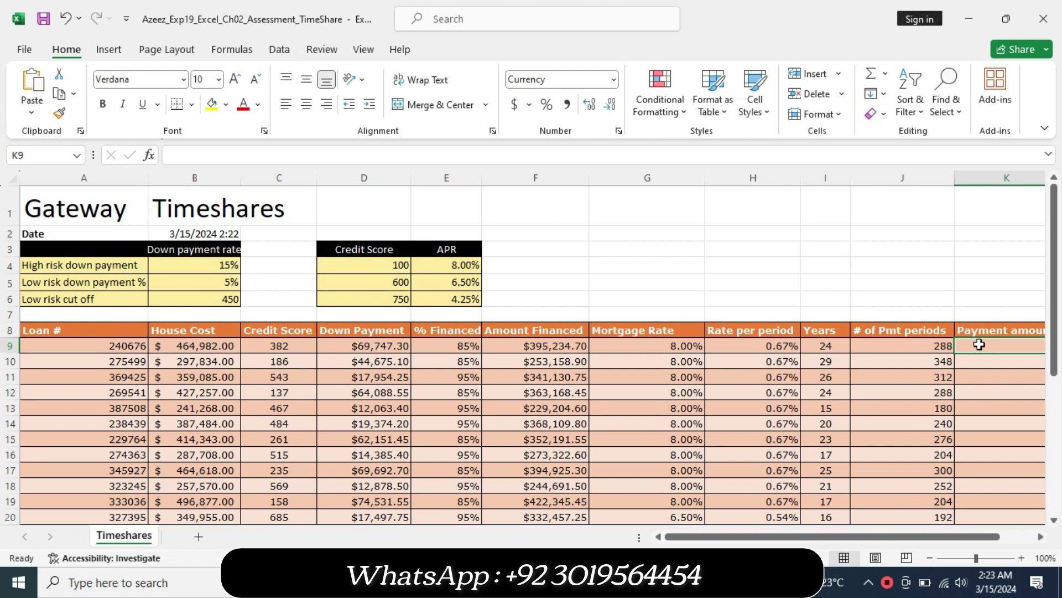
pyautogui.write('=')
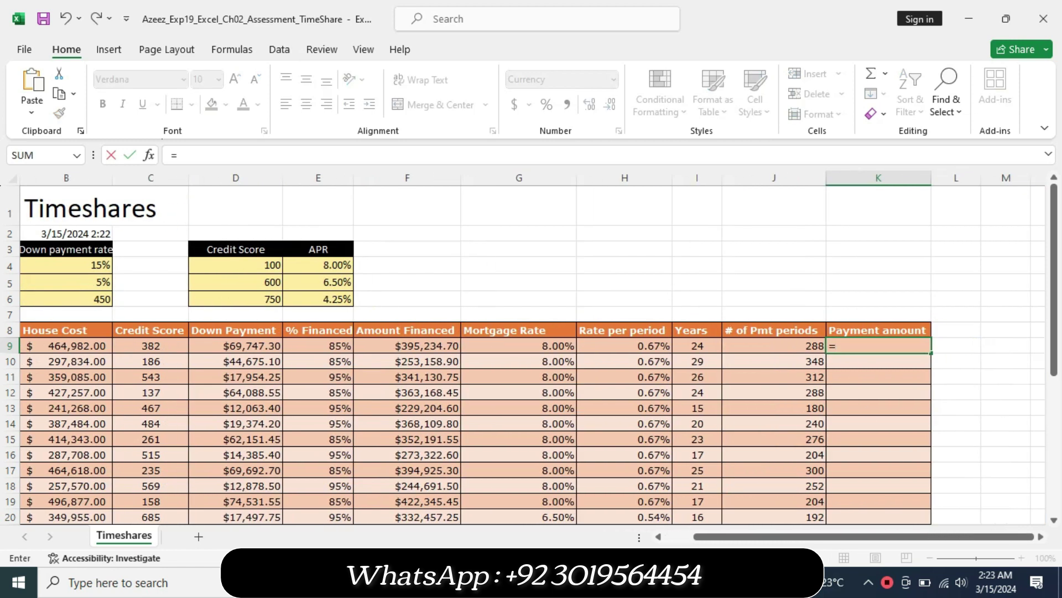
pyautogui.hotkey('alt', 'Tab')
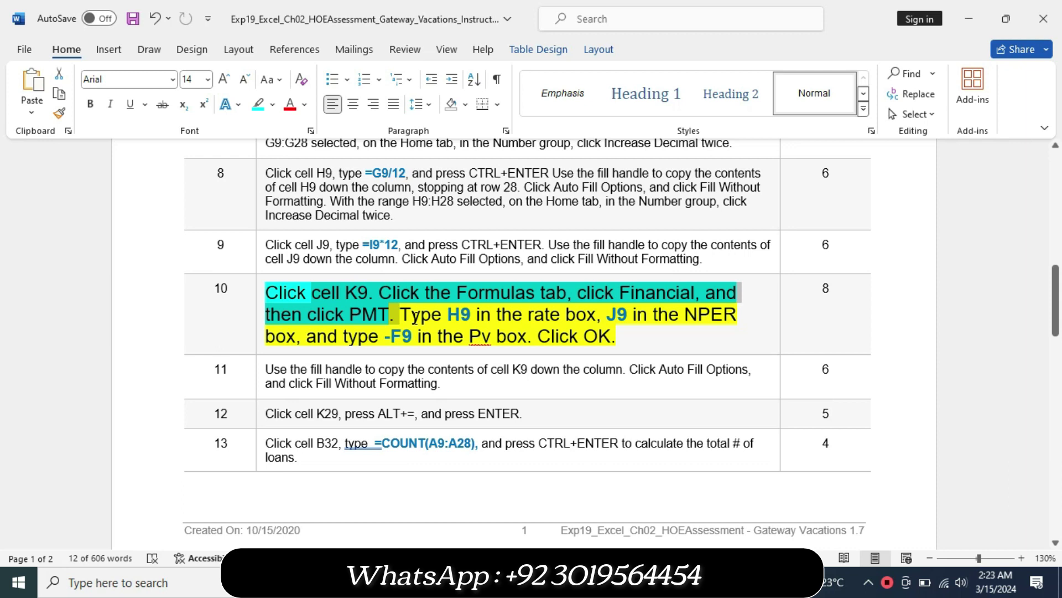
# Highlight the rest of step 10's text in cyan.
pyautogui.moveTo(407, 314); pyautogui.dragTo(614, 339)
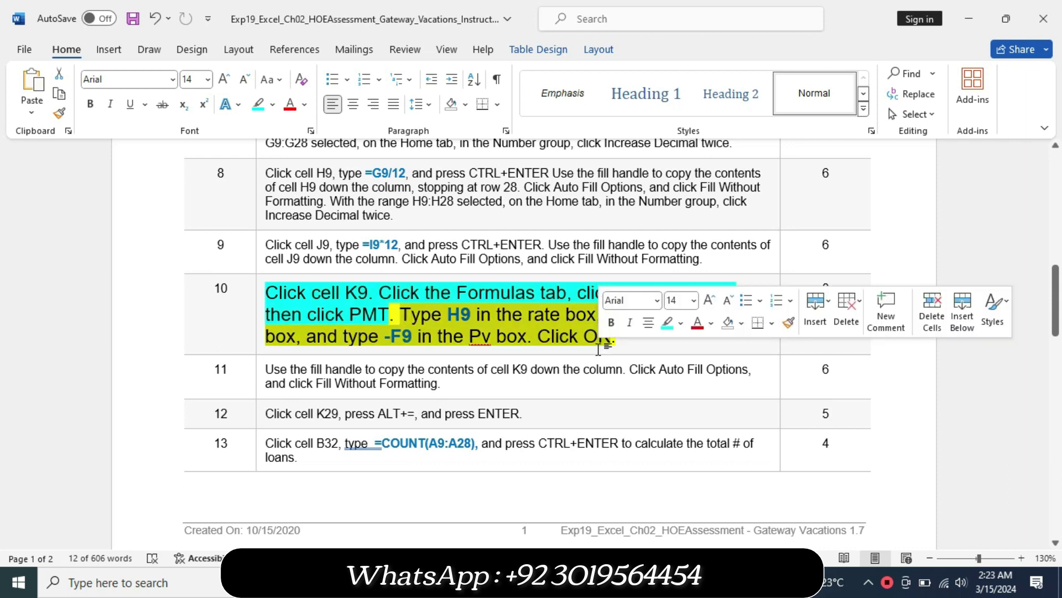
pyautogui.click(666, 324)
pyautogui.click(379, 336)
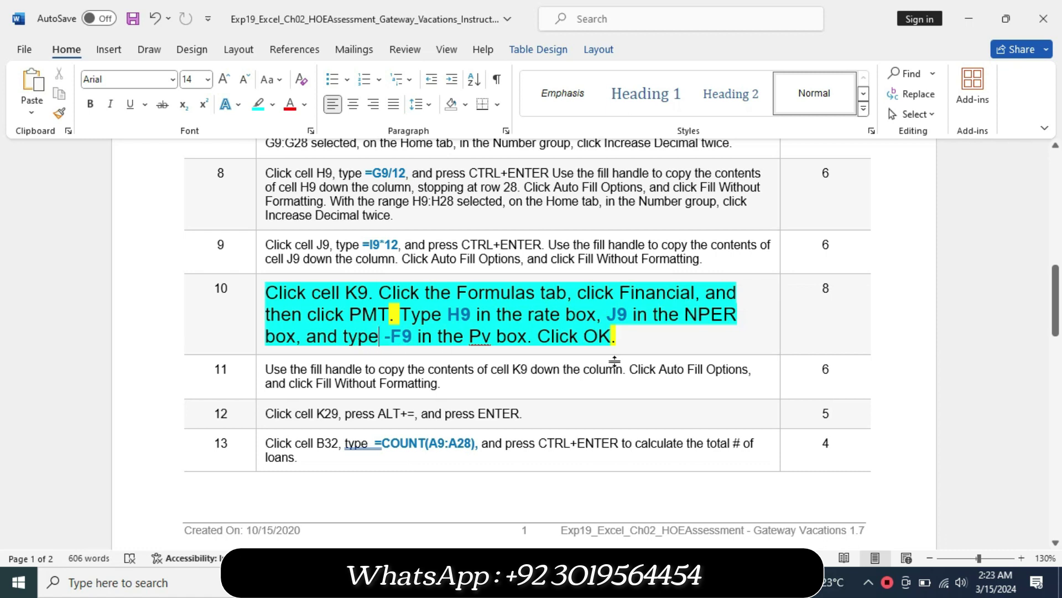
pyautogui.click(667, 583)
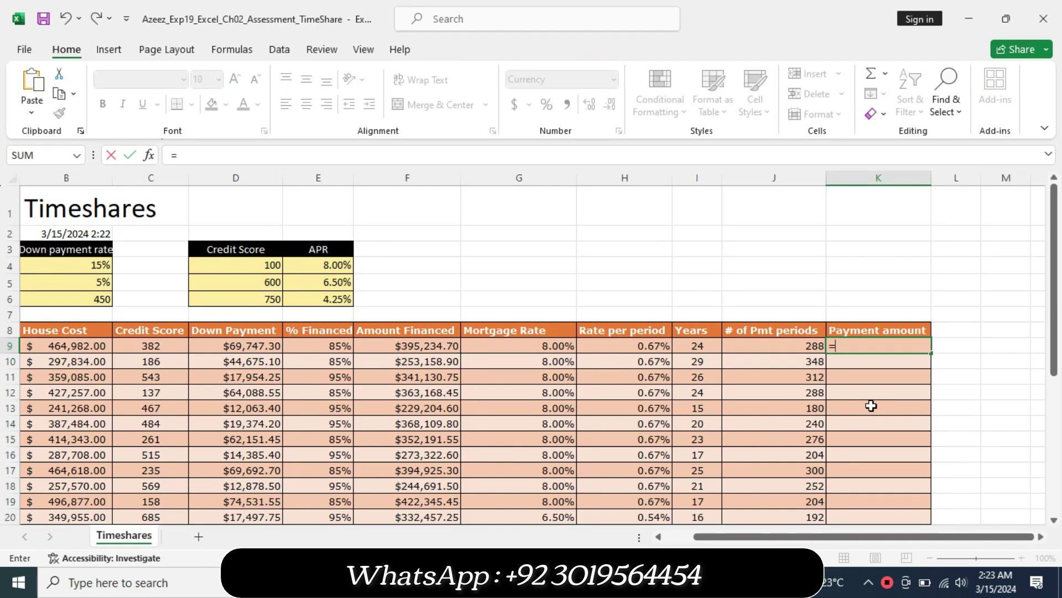
# Complete K9 as =PMT(H9,J9,-F9), giving a $3,090.95 payment.
pyautogui.write('pmt')
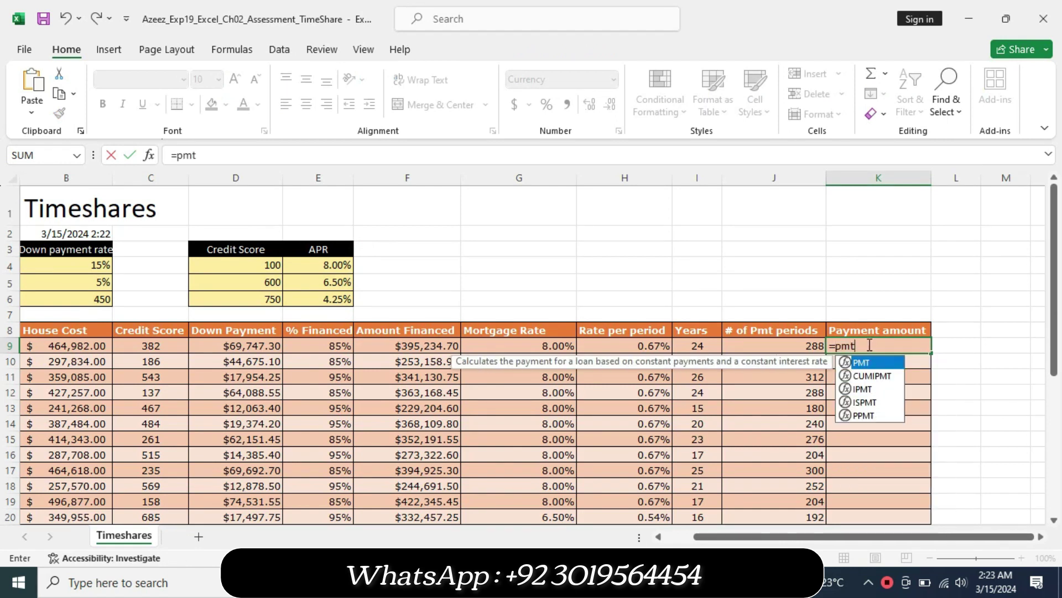
pyautogui.doubleClick(867, 365)
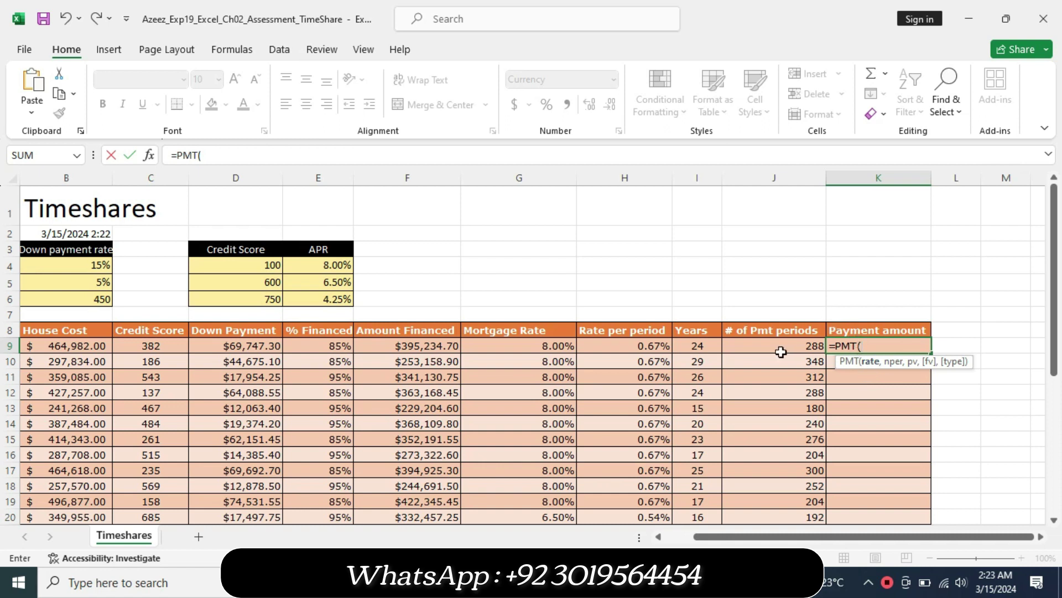
pyautogui.click(652, 346)
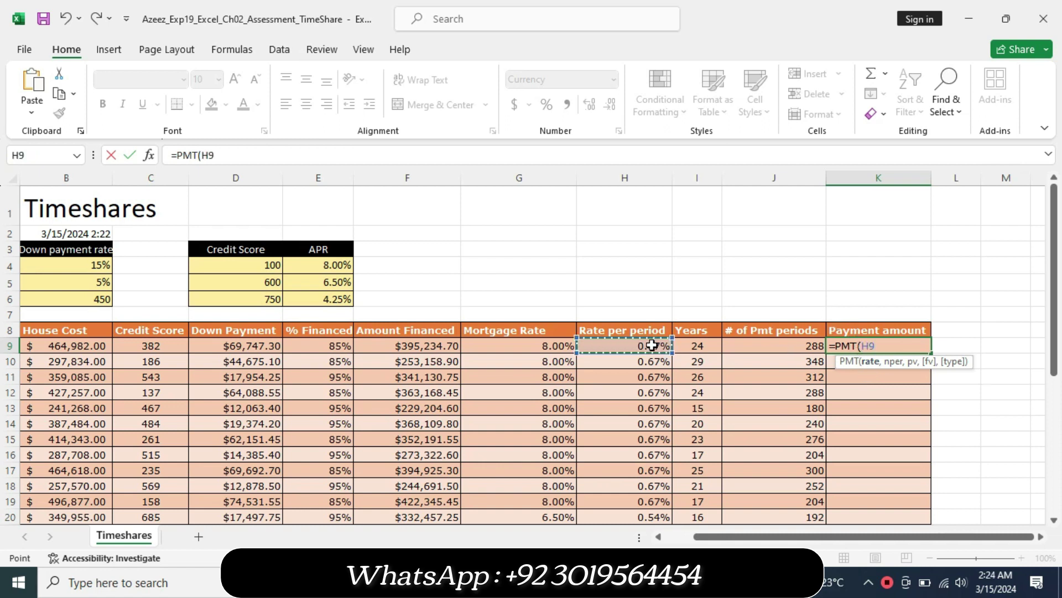
pyautogui.write(',')
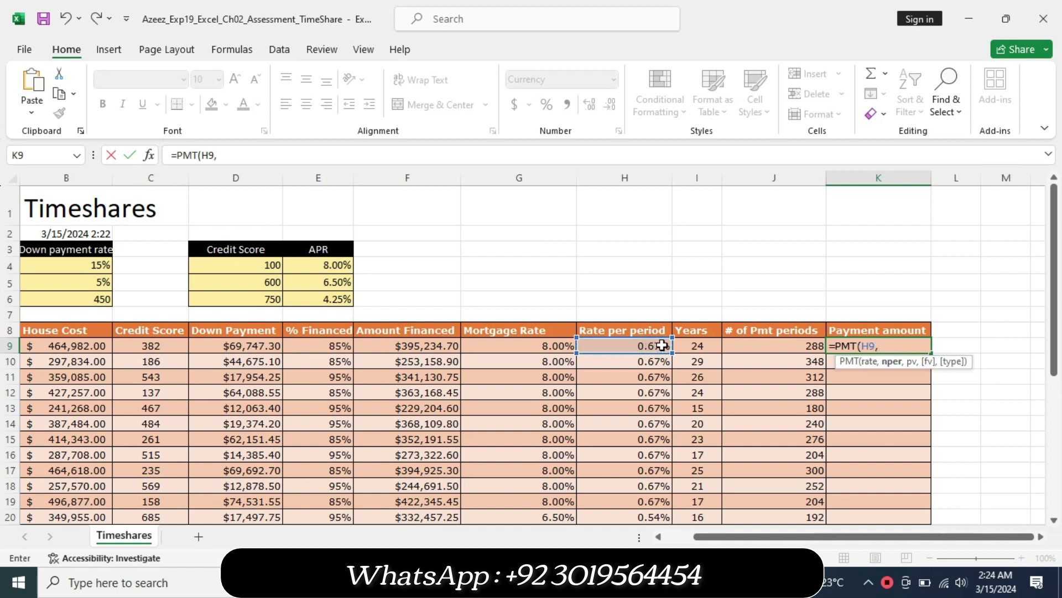
pyautogui.click(737, 344)
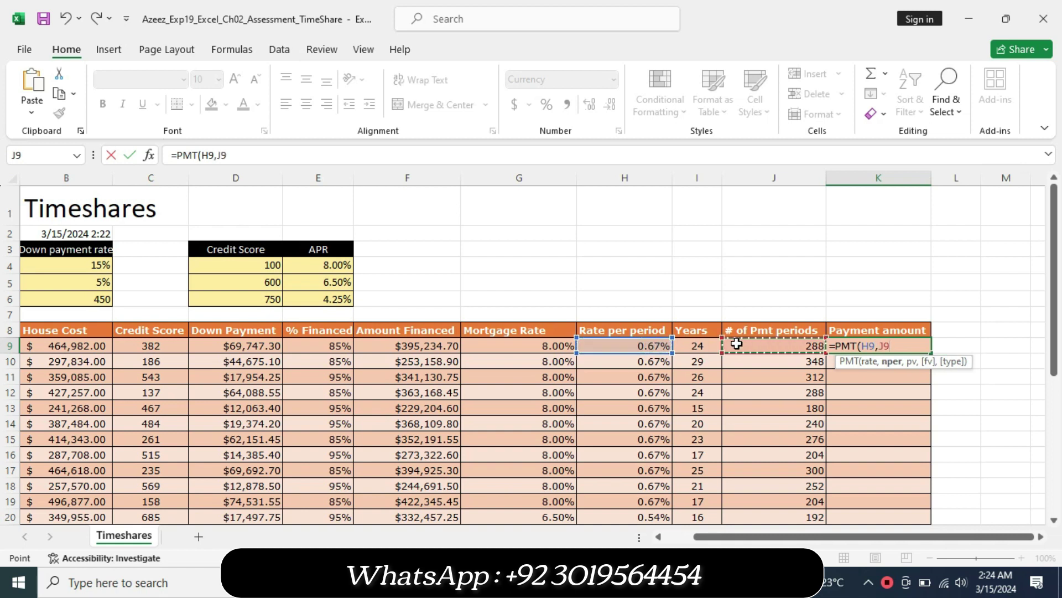
pyautogui.write(',-')
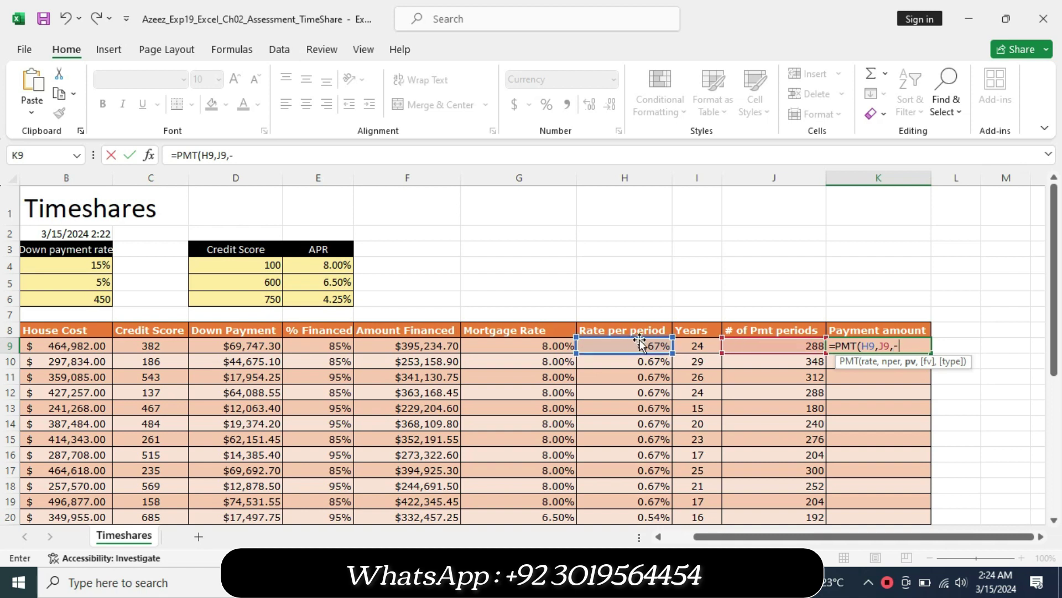
pyautogui.click(421, 346)
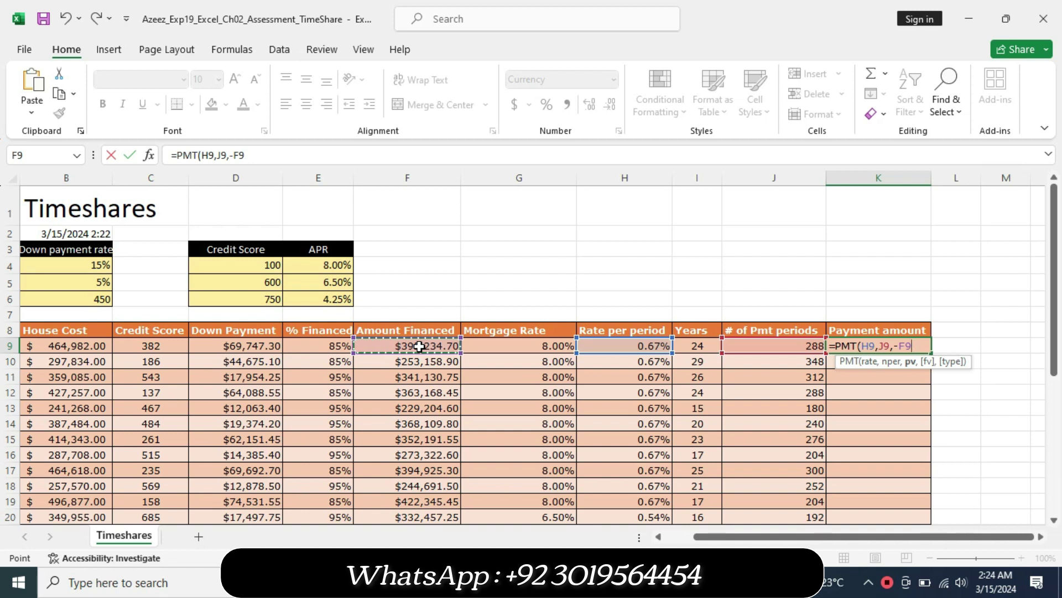
pyautogui.write(')')
pyautogui.press('Return')
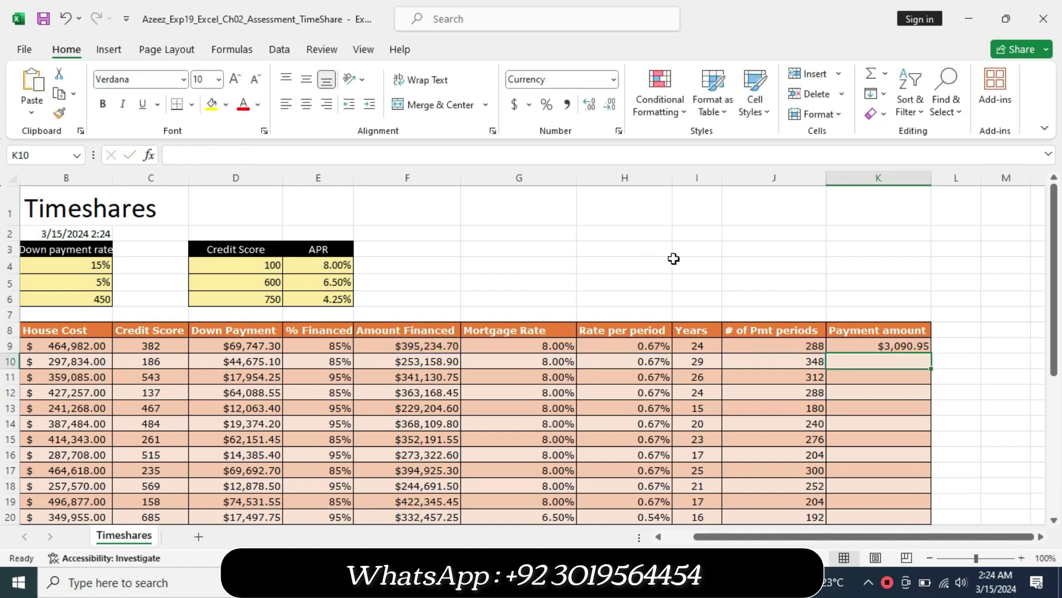
pyautogui.click(855, 343)
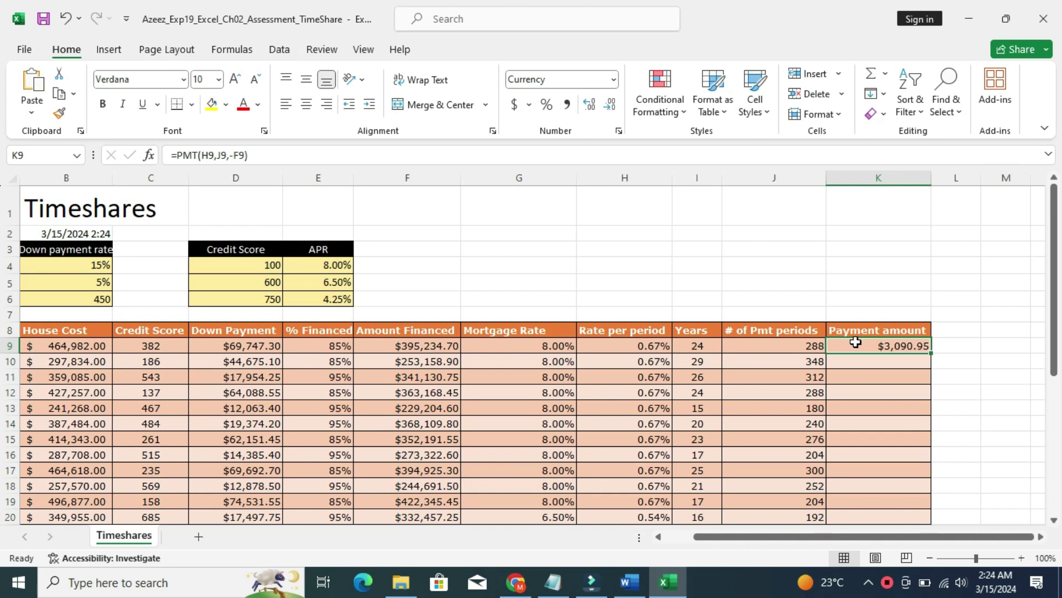
pyautogui.click(630, 582)
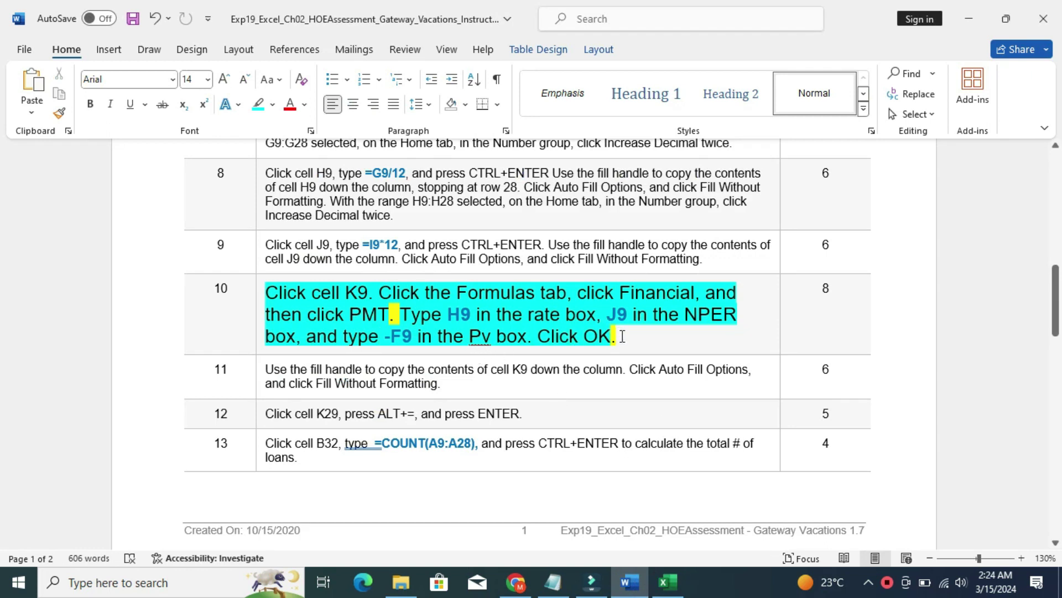
# Shrink step 10's text to 9 pt and remove its highlight.
pyautogui.moveTo(624, 337); pyautogui.dragTo(281, 298)
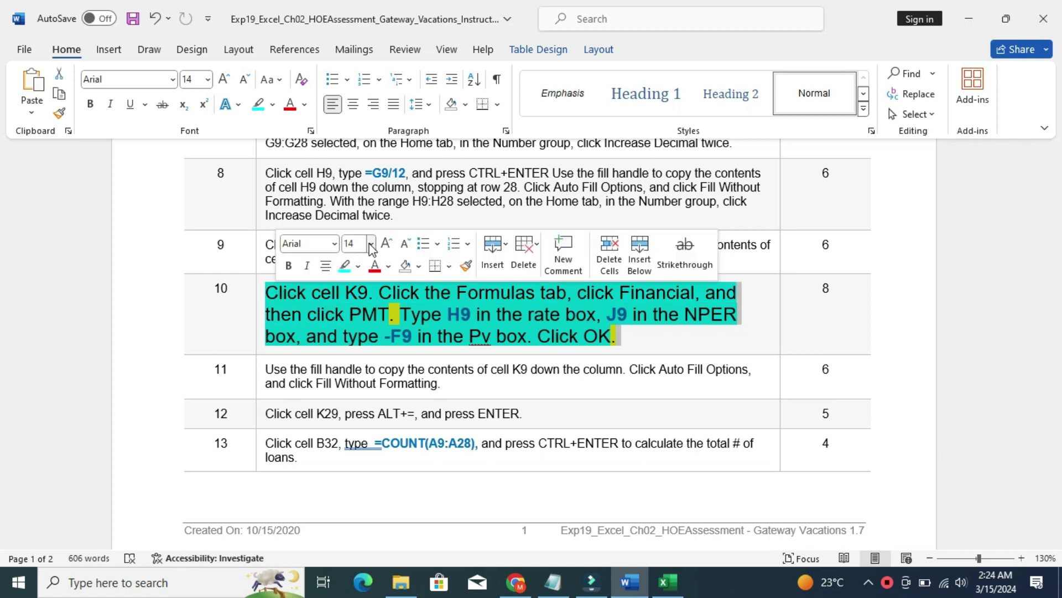
pyautogui.click(371, 247)
pyautogui.click(354, 289)
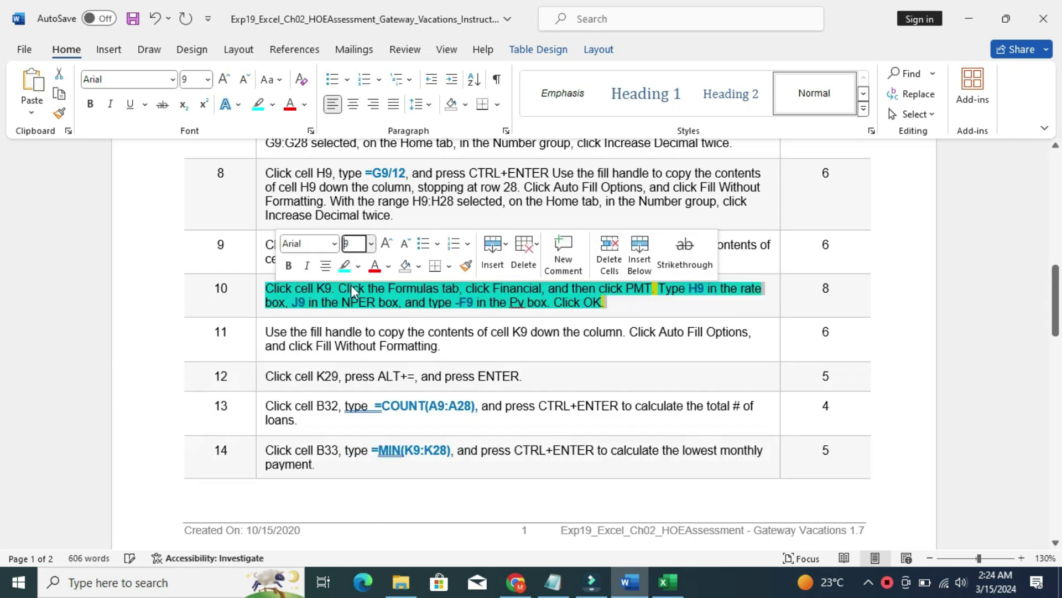
pyautogui.click(358, 267)
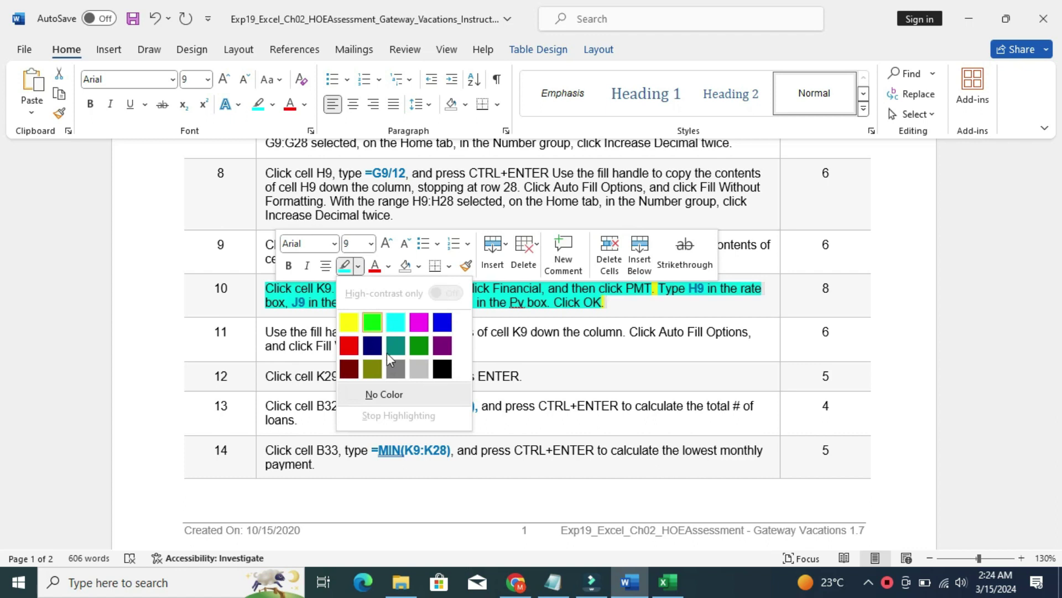
pyautogui.click(402, 394)
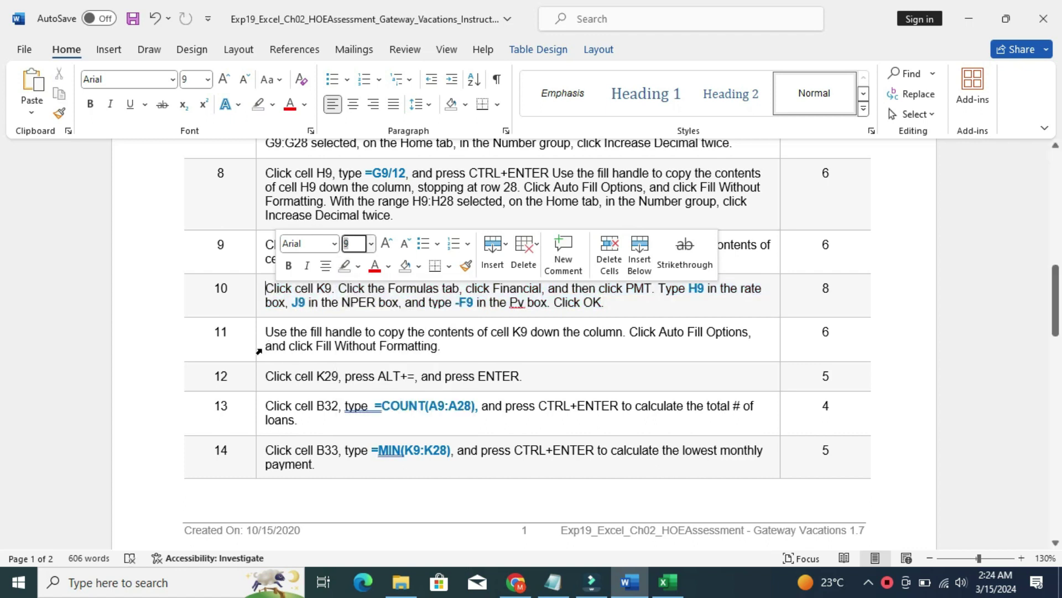
# Highlight step 11 yellow, with its fill-handle sentence in turquoise.
pyautogui.click(259, 350)
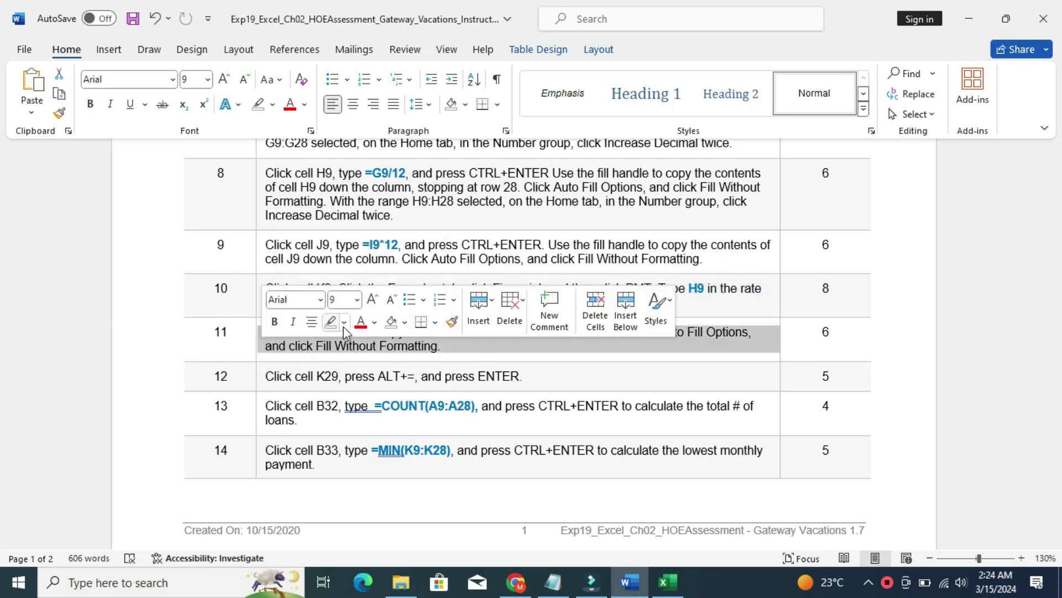
pyautogui.click(344, 324)
pyautogui.click(340, 373)
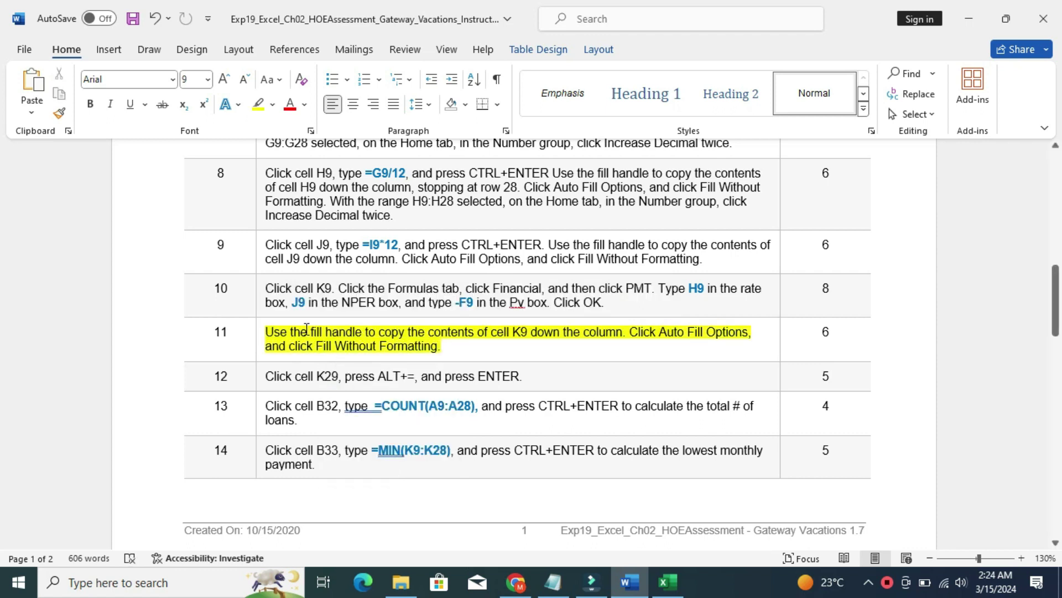
pyautogui.moveTo(306, 329); pyautogui.dragTo(600, 334)
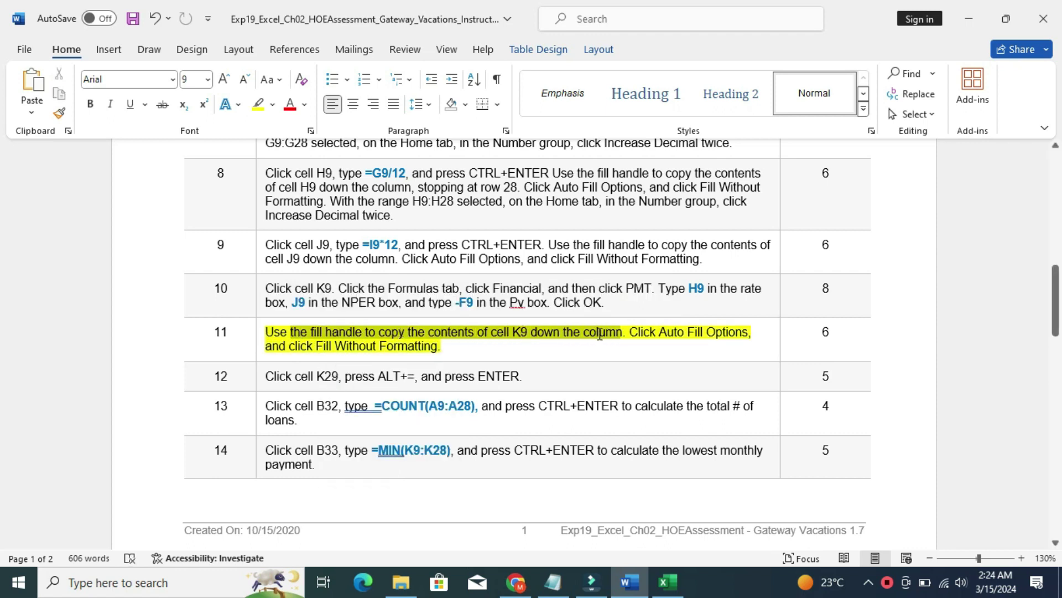
pyautogui.click(689, 307)
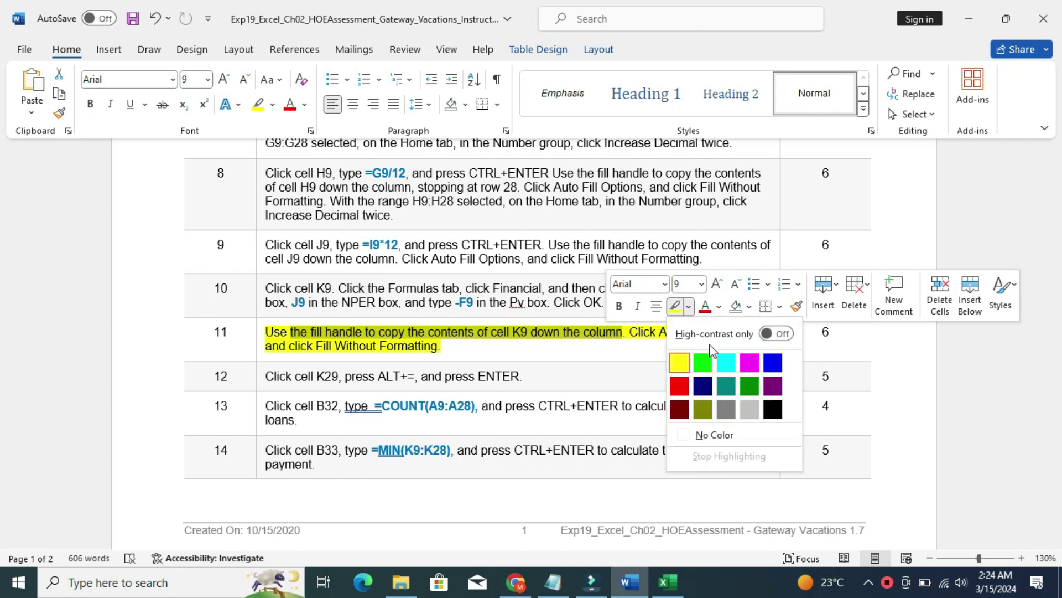
pyautogui.click(680, 362)
pyautogui.click(482, 354)
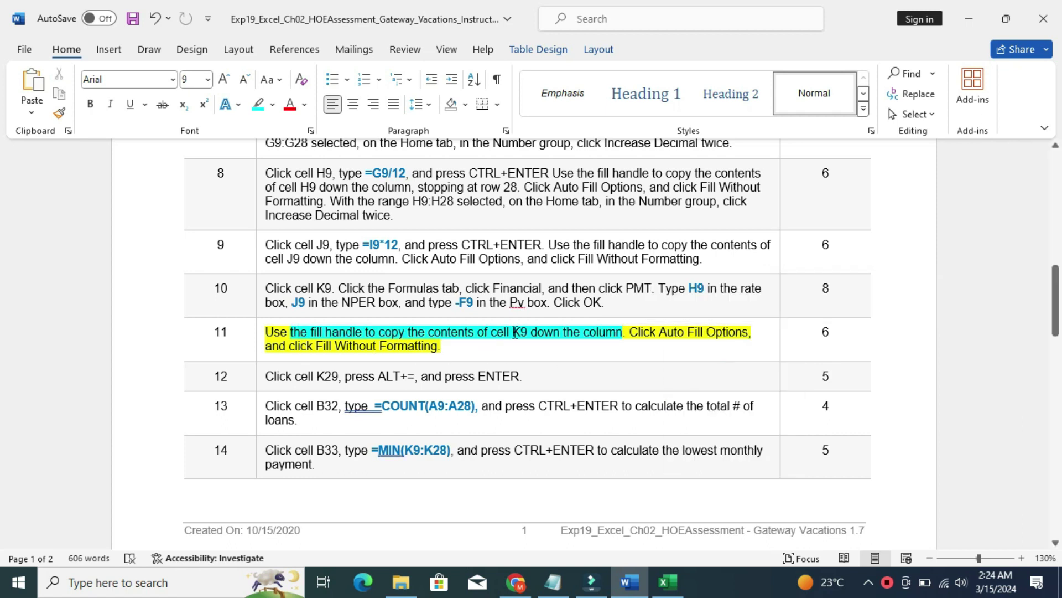
pyautogui.click(667, 581)
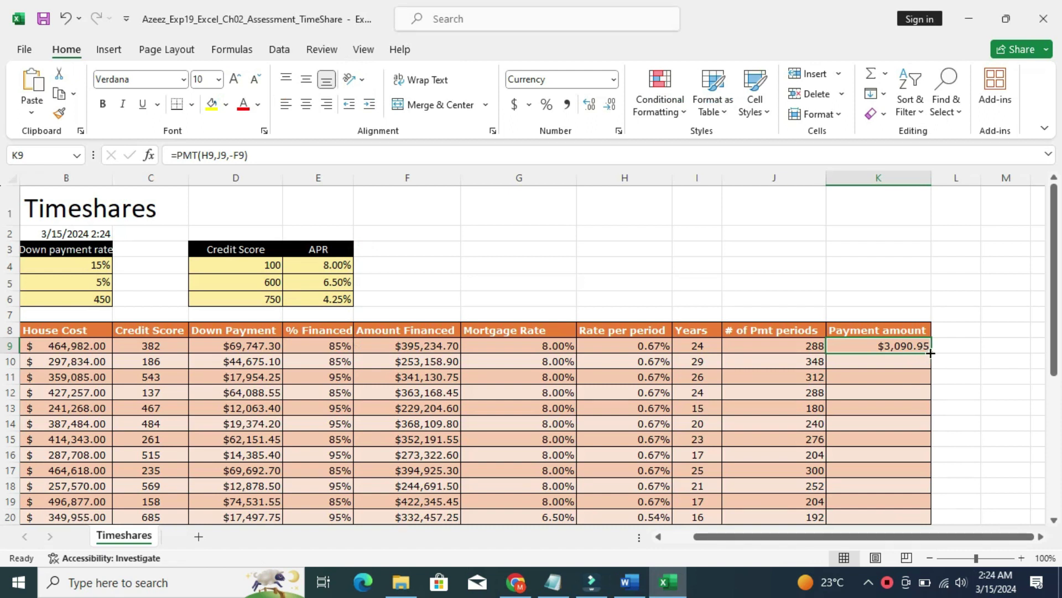
# Fill the K9 payment formula down through K28.
pyautogui.moveTo(931, 353); pyautogui.dragTo(935, 531)
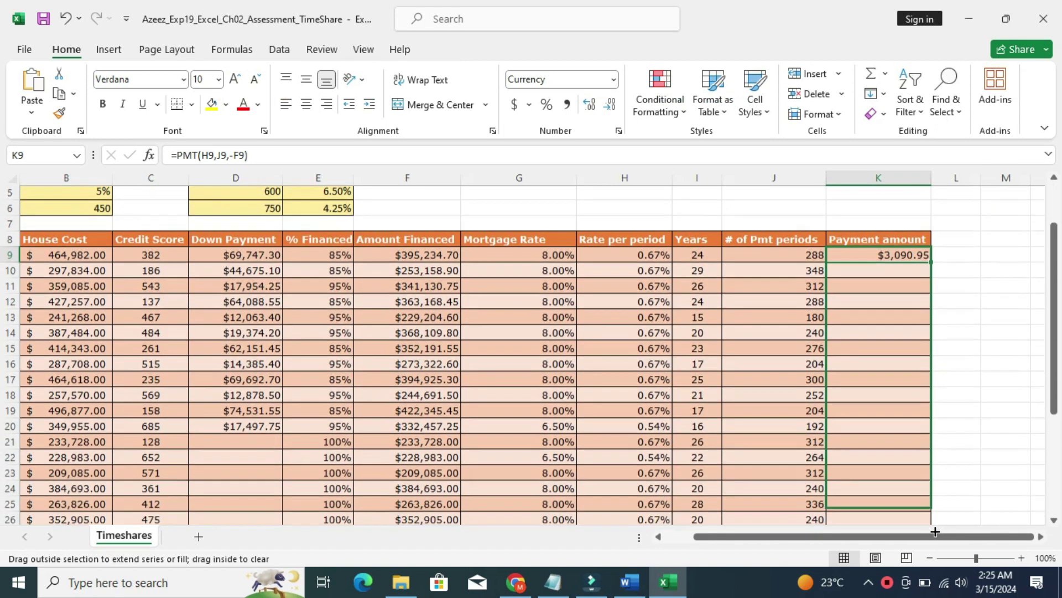
pyautogui.moveTo(935, 531); pyautogui.dragTo(935, 497)
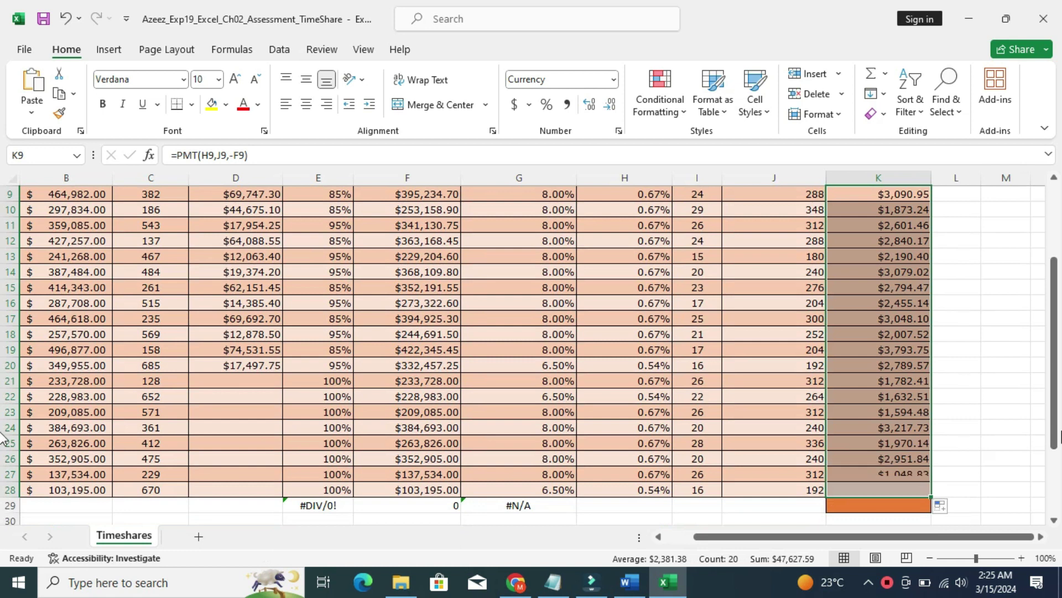
pyautogui.scroll(3, 1023, 360)
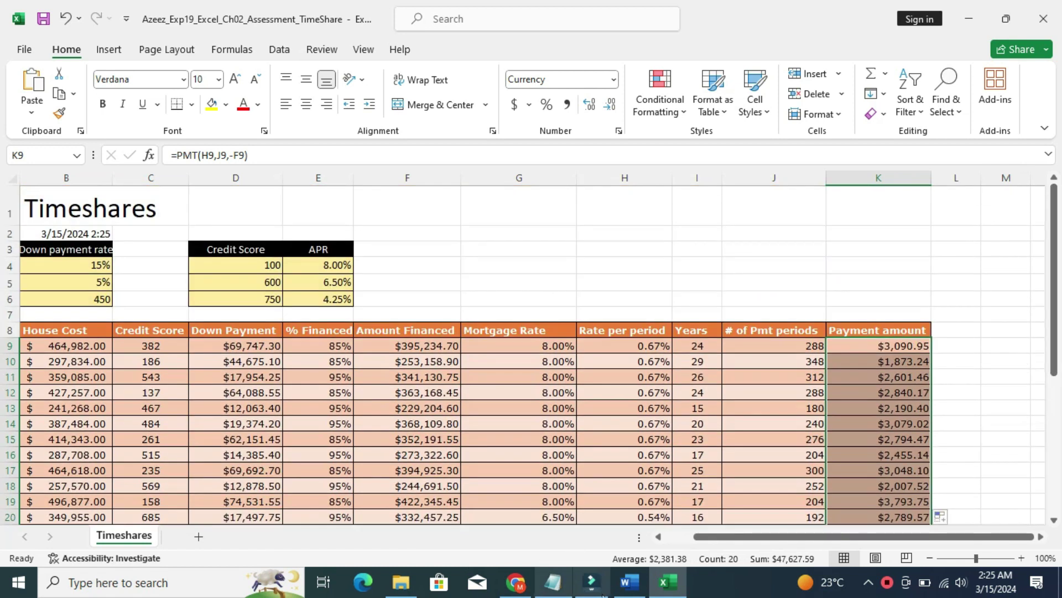
pyautogui.click(630, 582)
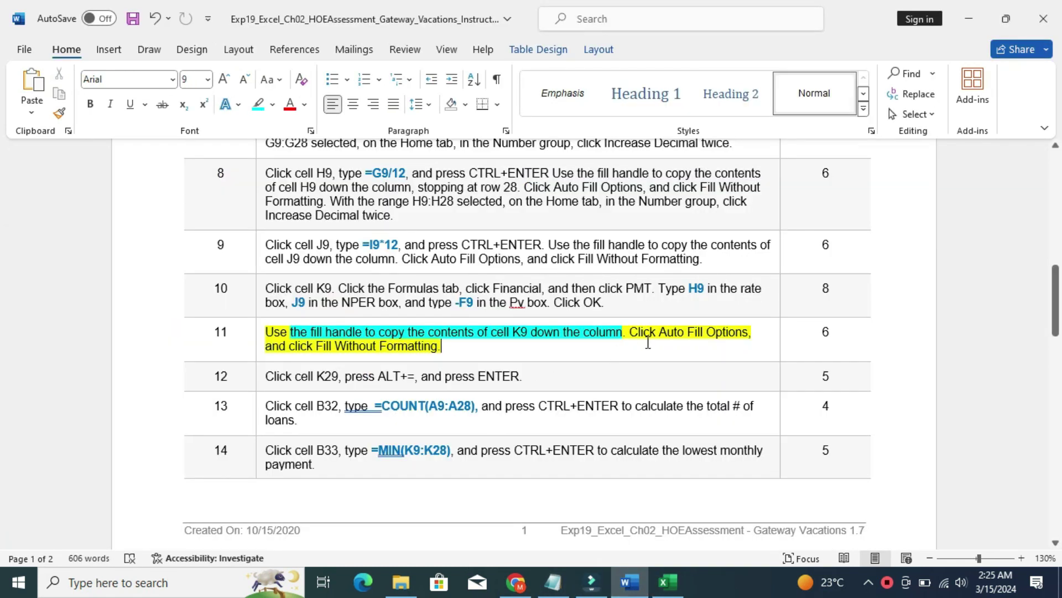
pyautogui.click(668, 582)
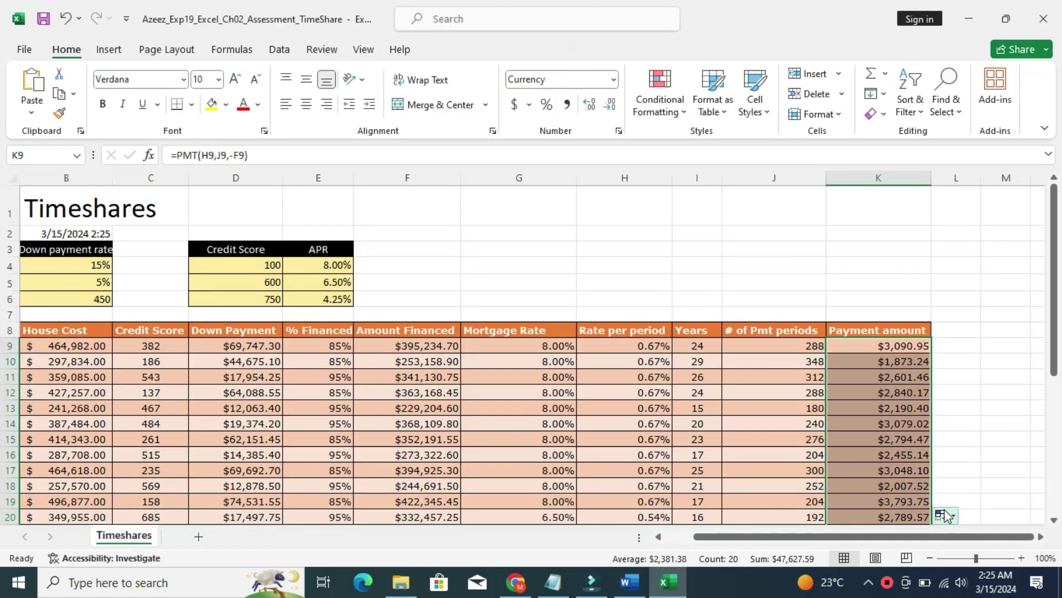
# Apply Fill Without Formatting to column K to keep the row banding.
pyautogui.click(949, 518)
pyautogui.click(947, 477)
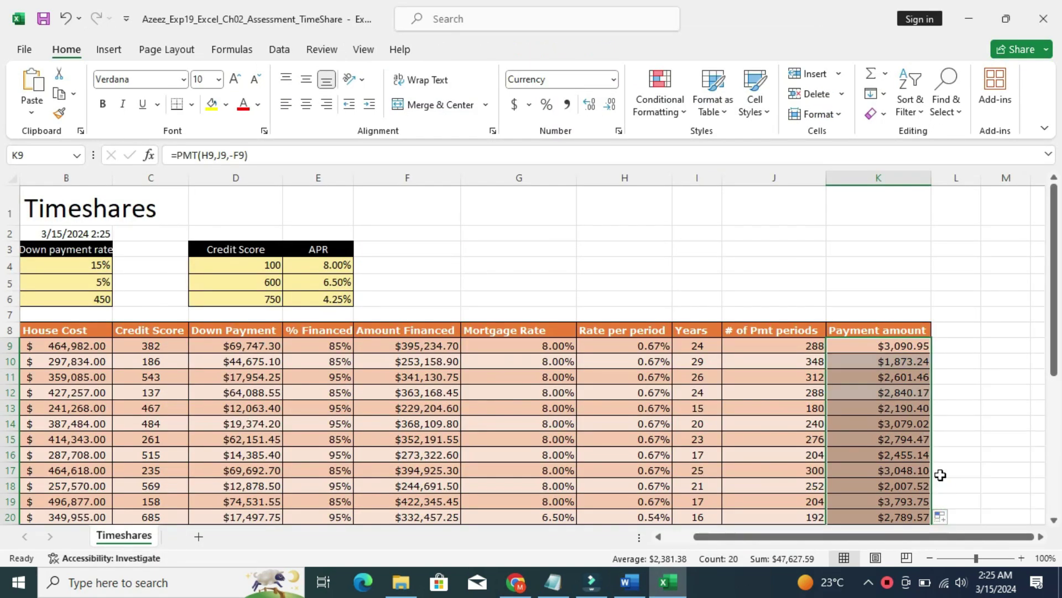
pyautogui.click(630, 582)
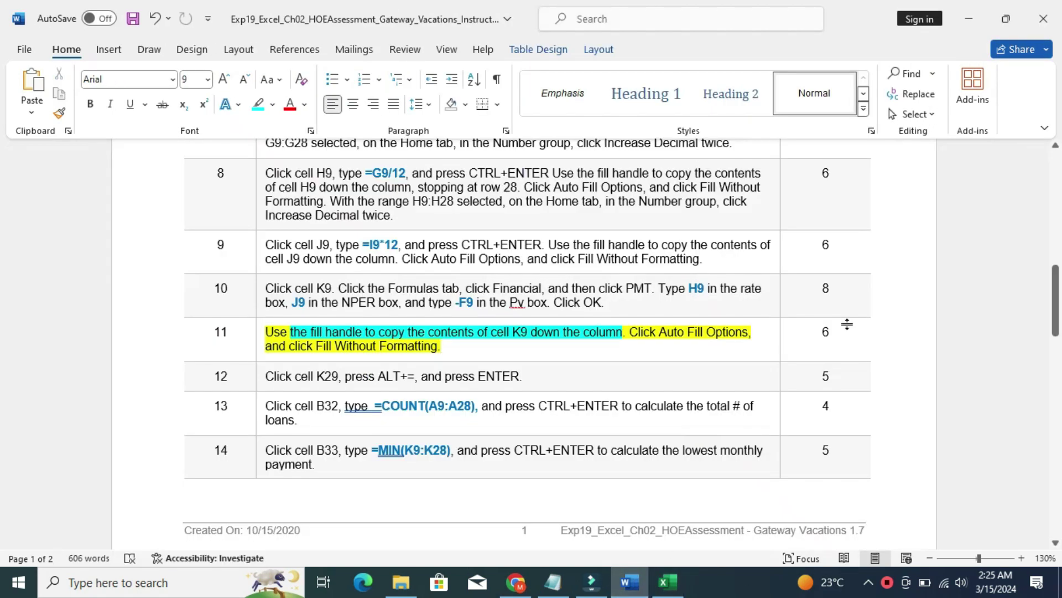
pyautogui.moveTo(1057, 303); pyautogui.dragTo(1054, 177)
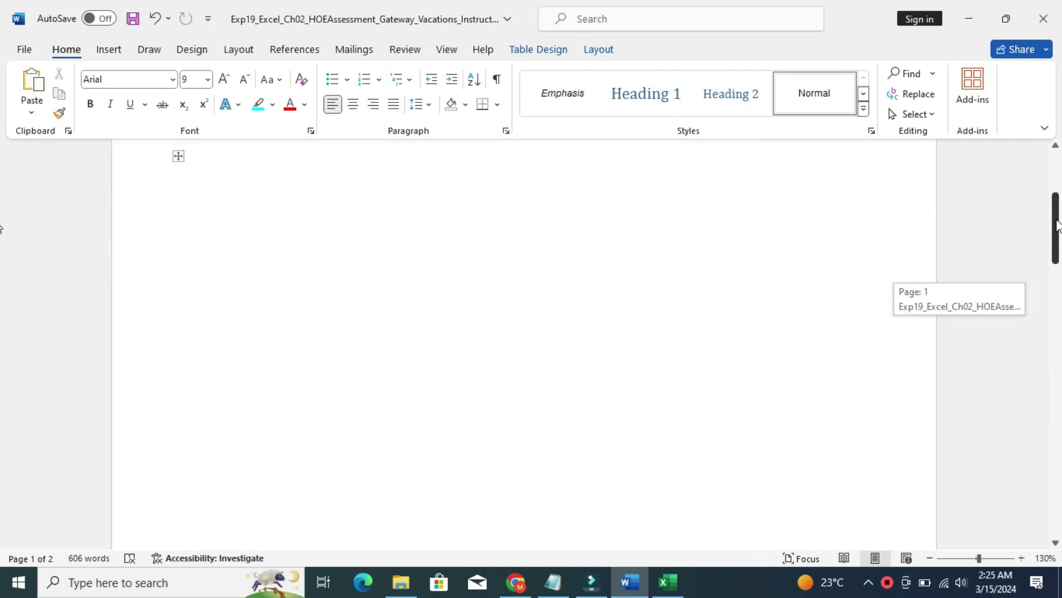